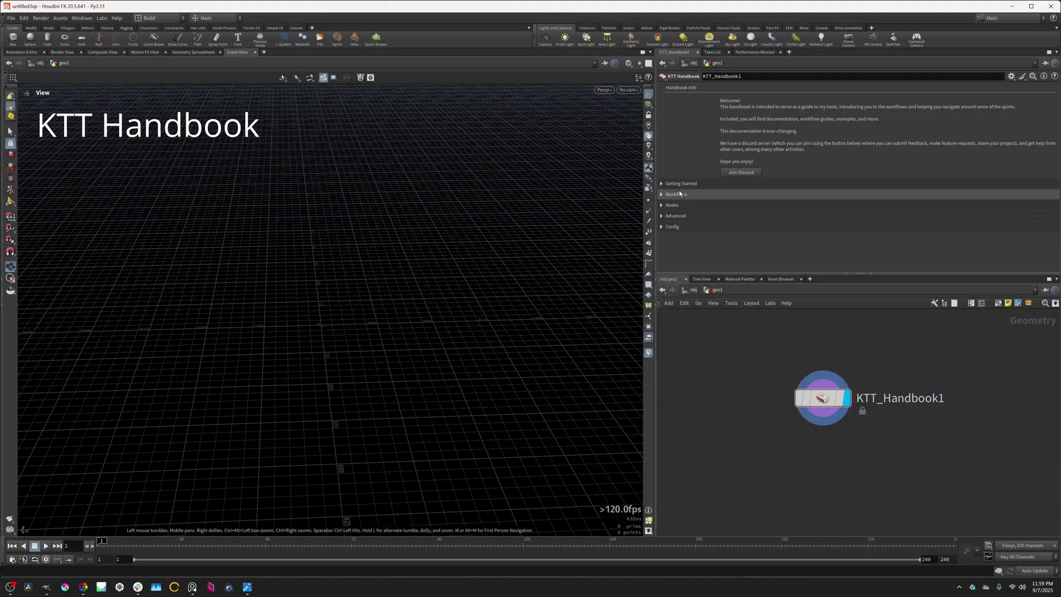
- Expand the handbook's Getting Started section to look over its topics and collapse it again
left_click(678, 185)
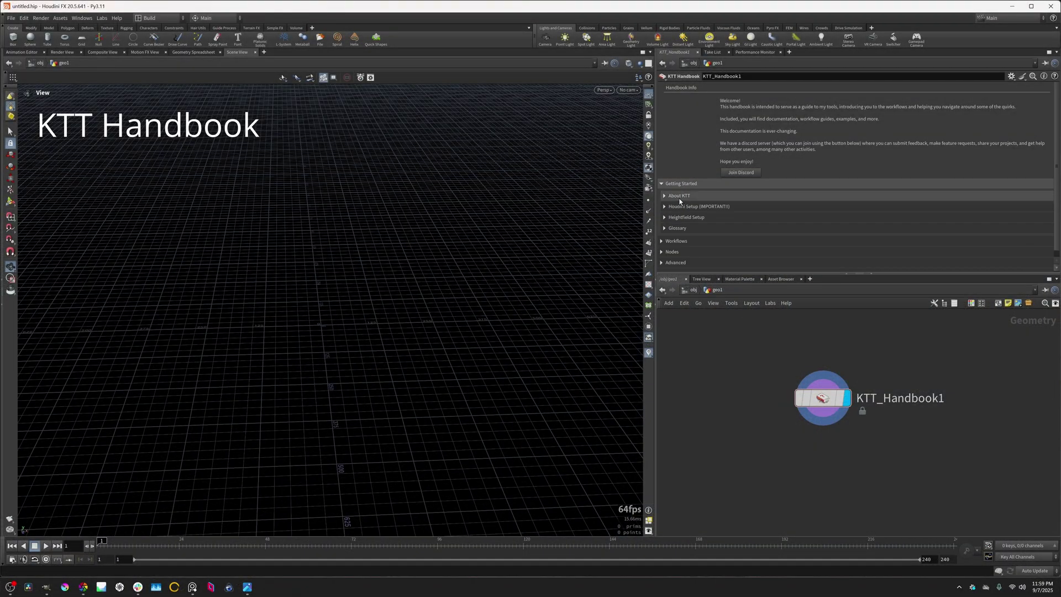
scroll(705, 210, "down", 1)
left_click(665, 154)
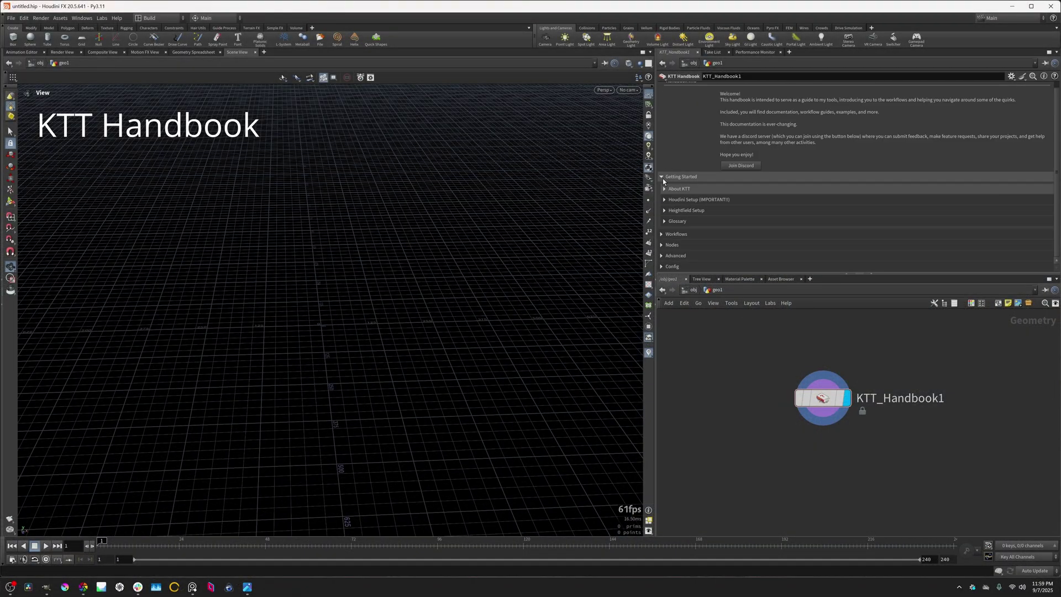
left_click(663, 179)
- Create the Island example graph from the Examples in the handbook's Workflows section
left_click(673, 194)
left_click(676, 240)
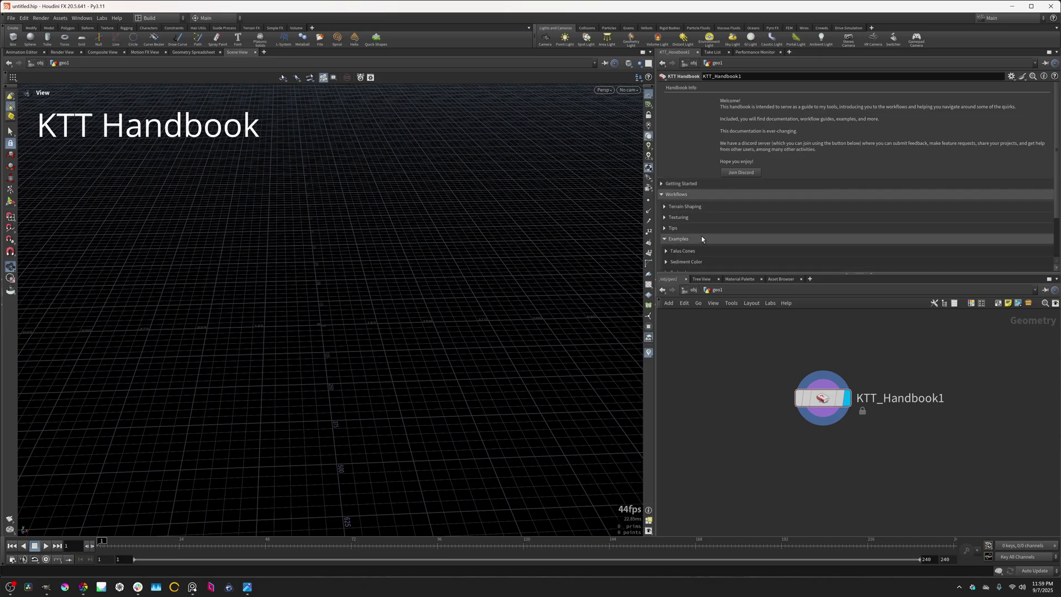
scroll(685, 235, "down", 1)
left_click(694, 230)
left_click(750, 256)
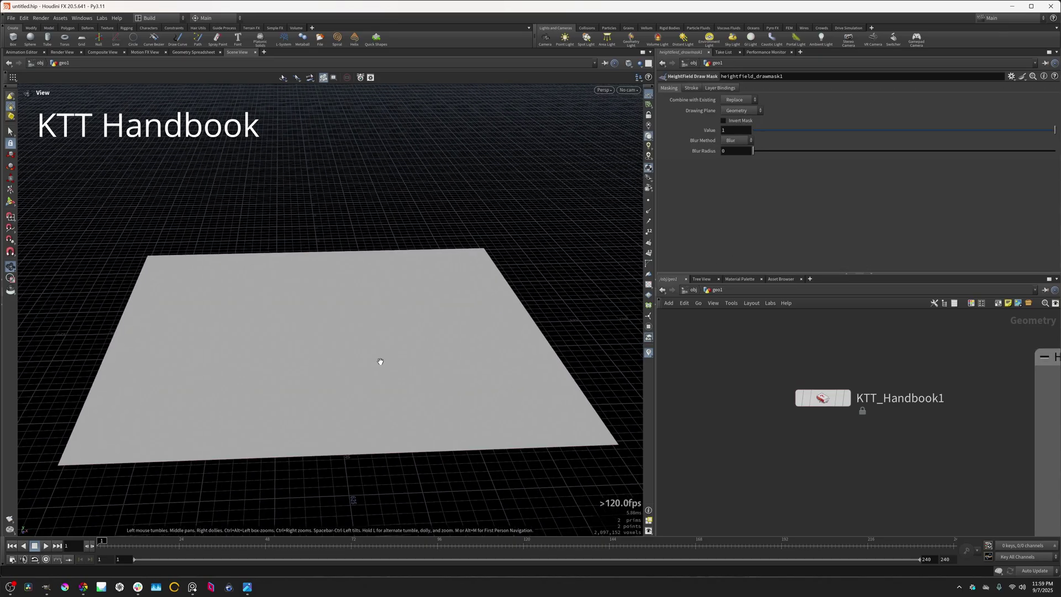
- Draw an island-shaped mask in the middle of the heightfield and display the KTT_Smooth_Fluvial_Erosion1 result
left_click(10, 201)
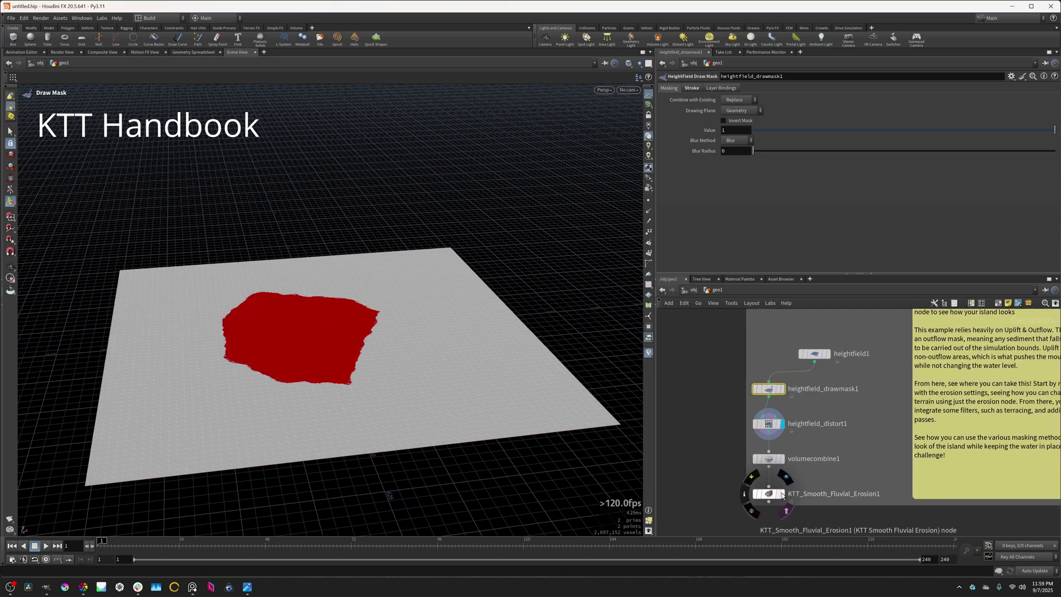
left_click(780, 493)
left_click(12, 270)
scroll(223, 291, "up", 3)
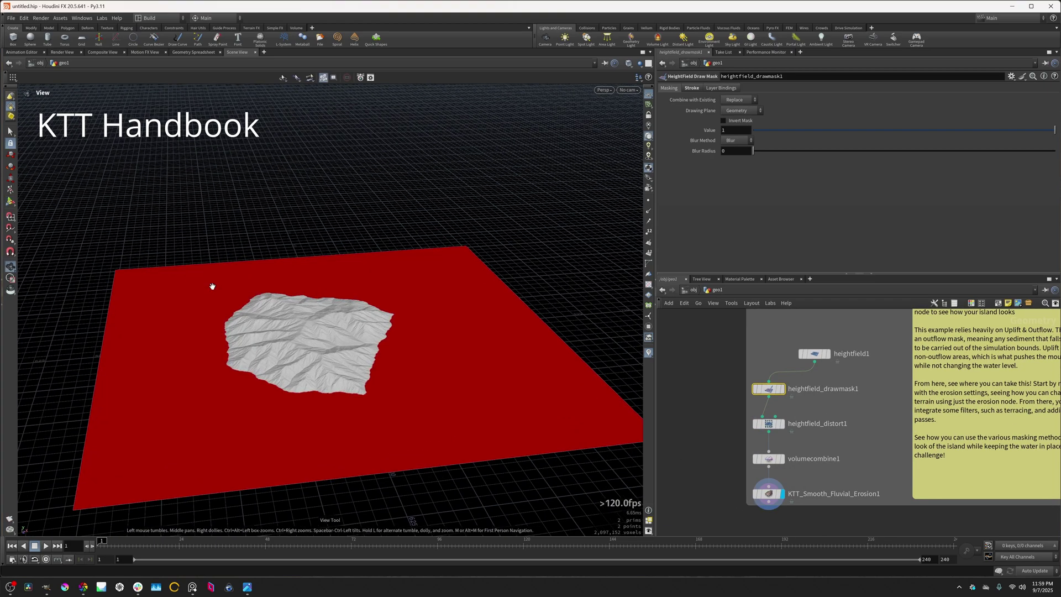
- Delete the whole Island example graph, keeping only the handbook node
scroll(392, 334, "down", 3)
scroll(687, 369, "down", 5)
middle_click_drag(699, 386, 706, 432)
left_click_drag(718, 353, 882, 522)
key("Delete")
- Collapse the handbook's Workflows section and expand the Nodes section
left_click(694, 233)
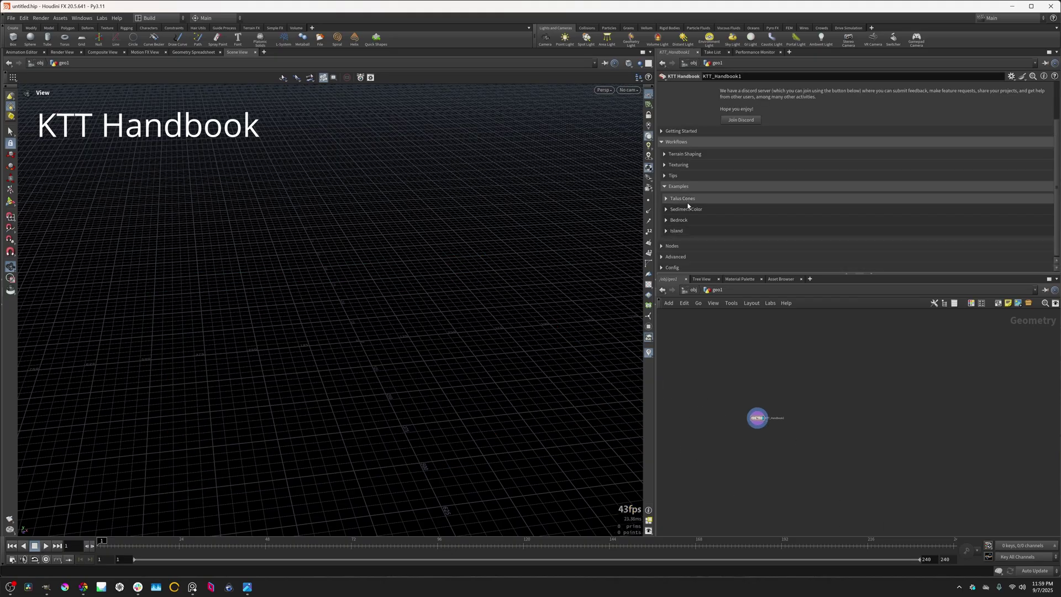
left_click(661, 143)
left_click(672, 207)
scroll(702, 236, "down", 5)
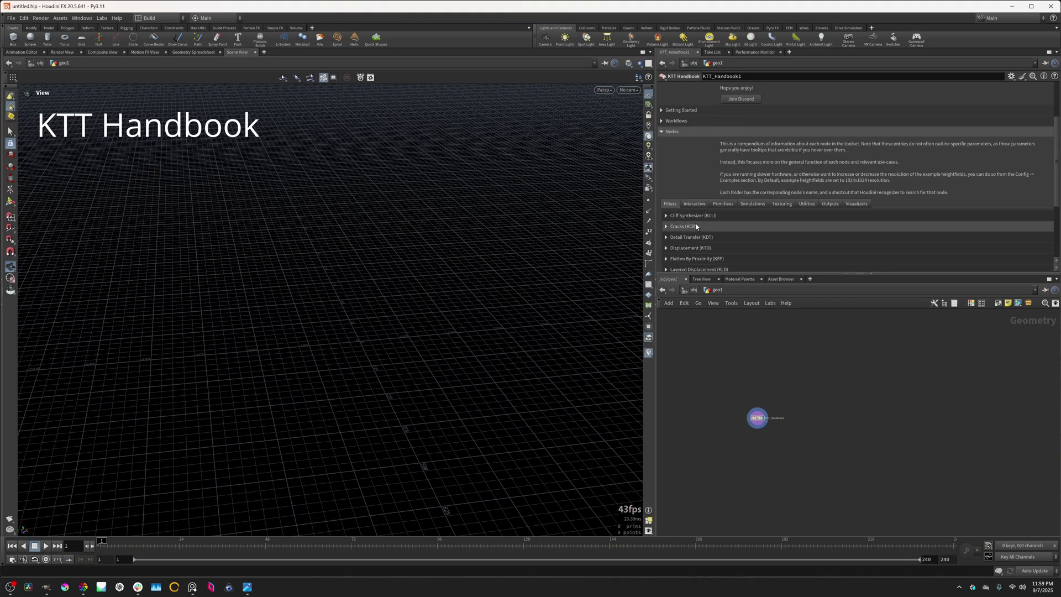
- Create the Smooth Fluvial Erosion example from the handbook's Simulations nodes and view the eroded mountain
left_click(694, 140)
left_click(723, 141)
left_click(751, 142)
left_click(745, 239)
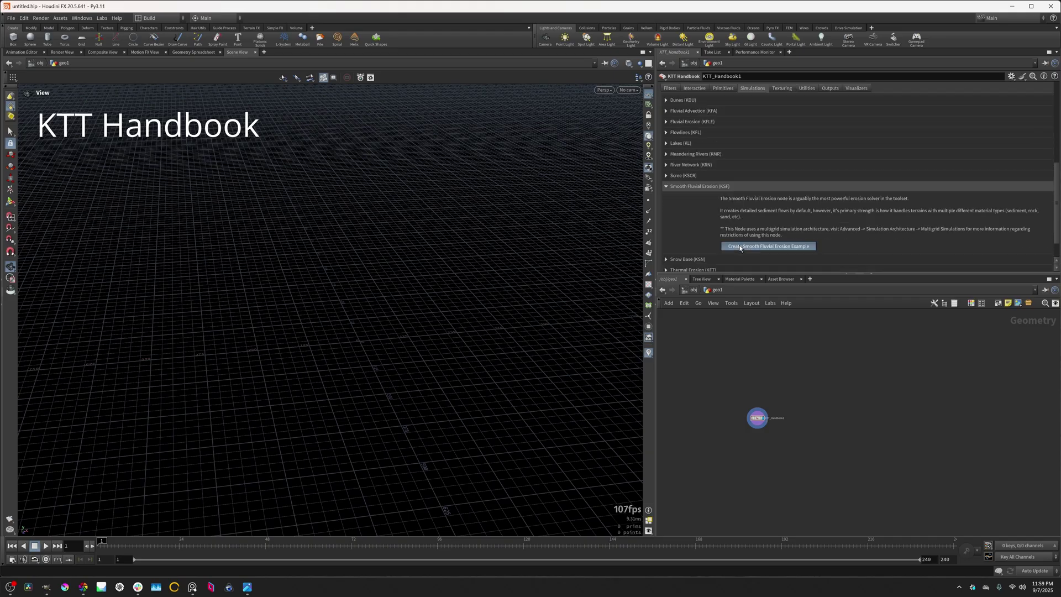
left_click(743, 248)
scroll(796, 470, "up", 3)
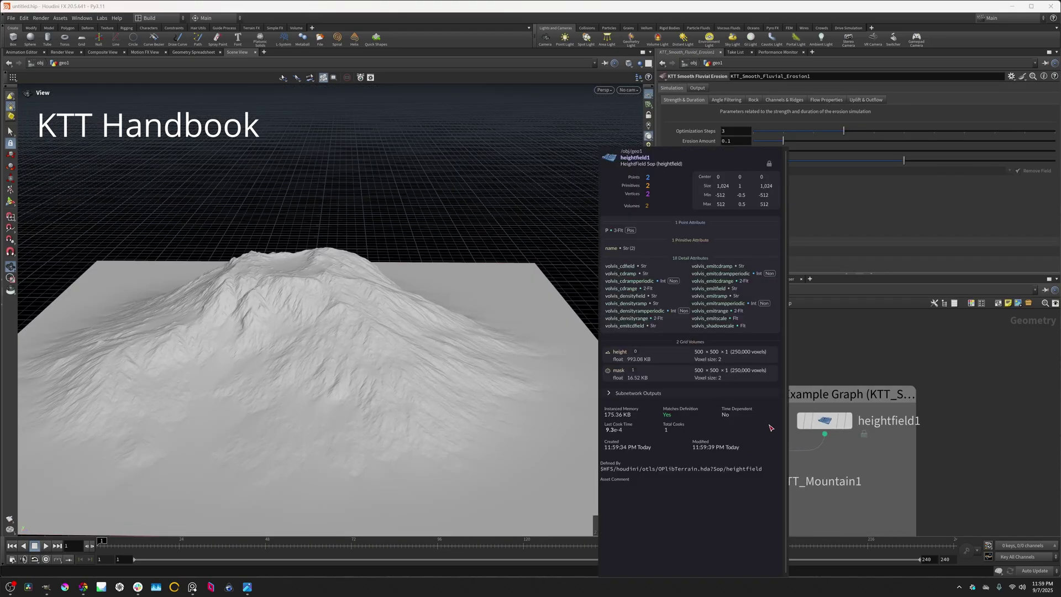
left_click_drag(314, 352, 450, 352)
scroll(734, 373, "down", 4)
- Delete the Smooth Fluvial Erosion example graph from the network
middle_click_drag(734, 372, 763, 404)
left_click_drag(764, 407, 821, 411)
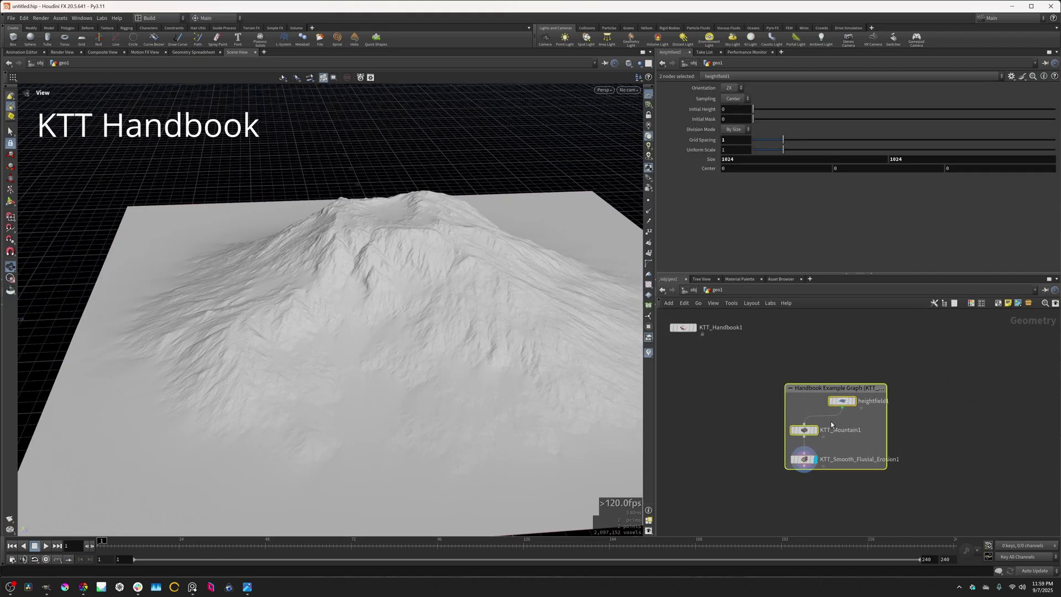
key("Delete")
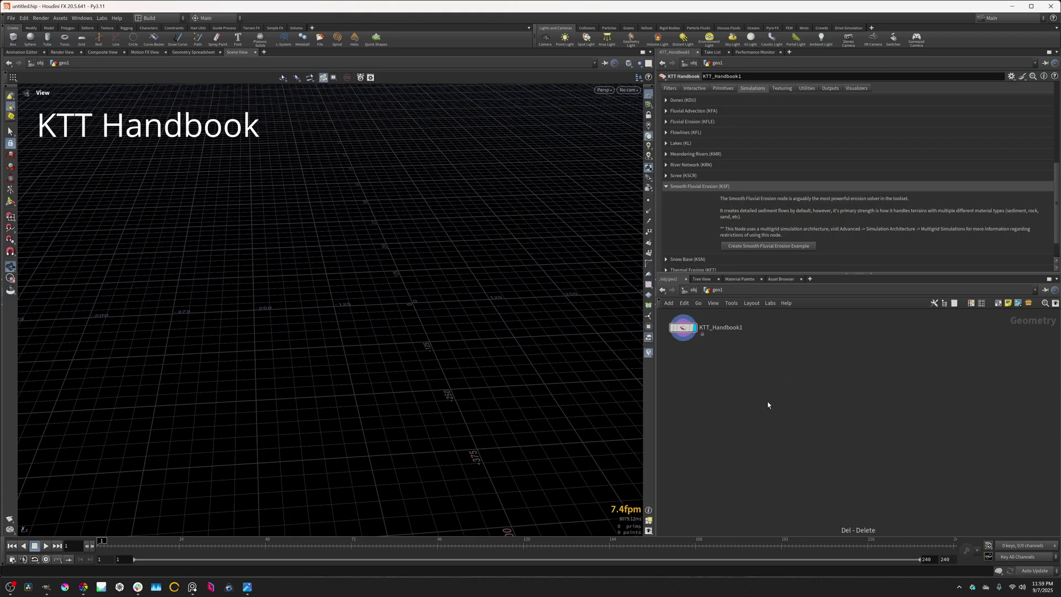
- Create the KTT Output example from the handbook's Outputs nodes, view its terrain, and select the example graph
left_click(695, 187)
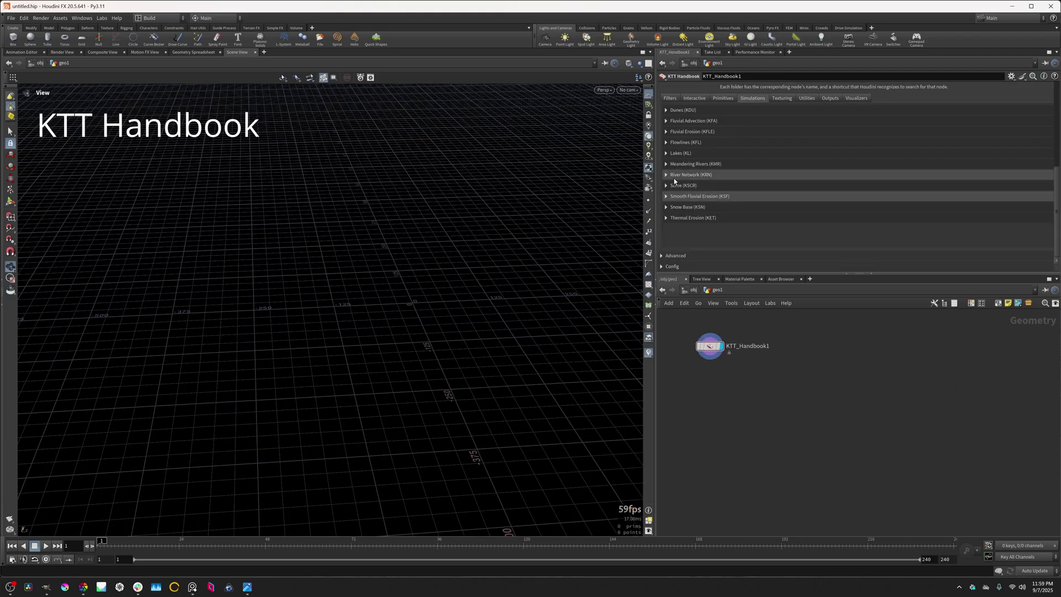
left_click(838, 98)
left_click(707, 122)
left_click(762, 143)
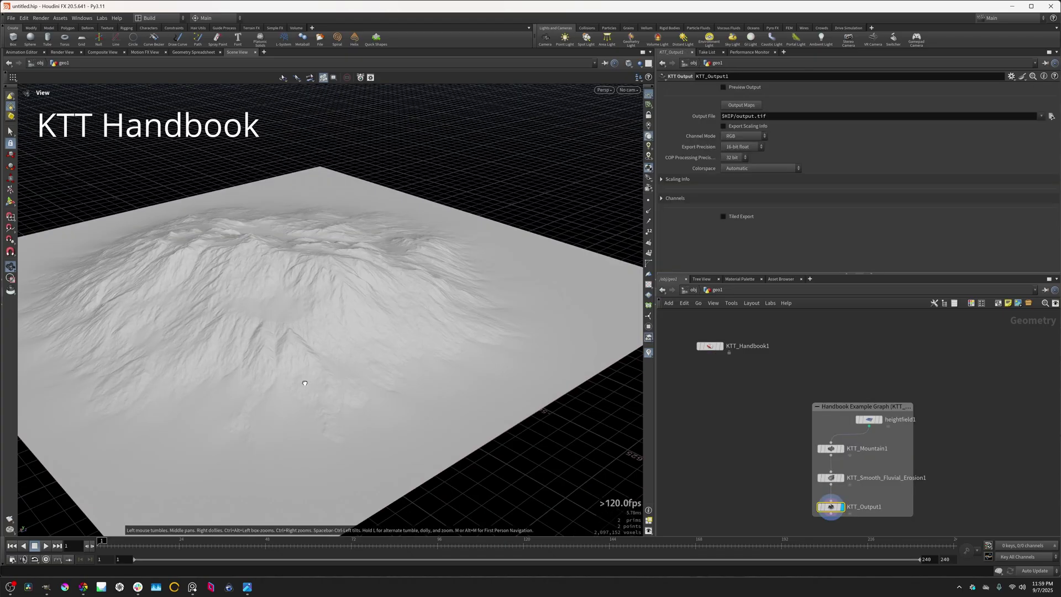
left_click_drag(303, 381, 373, 357)
scroll(794, 496, "up", 2)
middle_click_drag(764, 479, 748, 471)
scroll(745, 487, "down", 2)
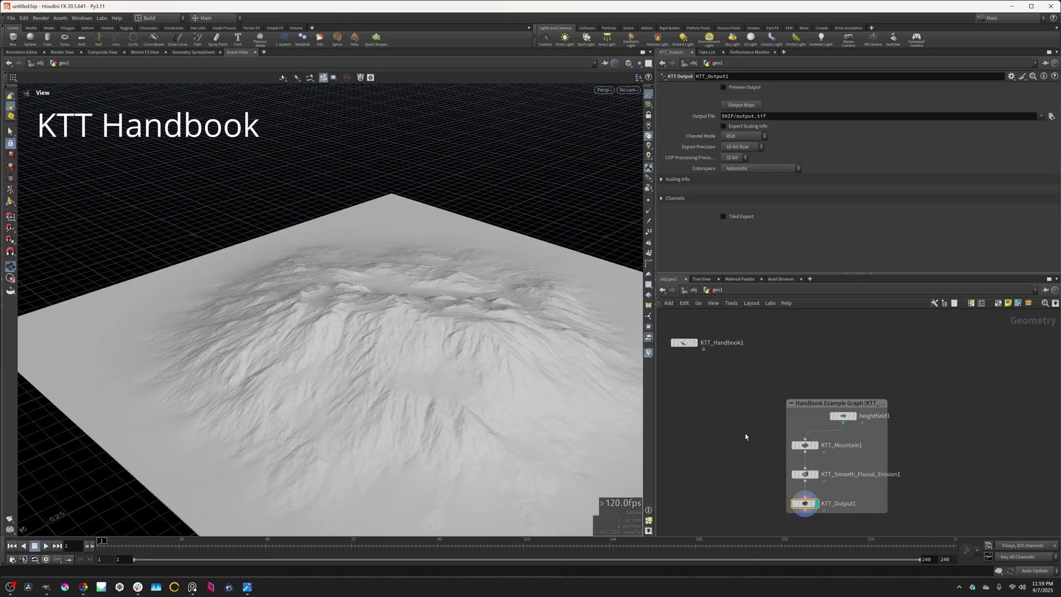
left_click_drag(739, 373, 948, 548)
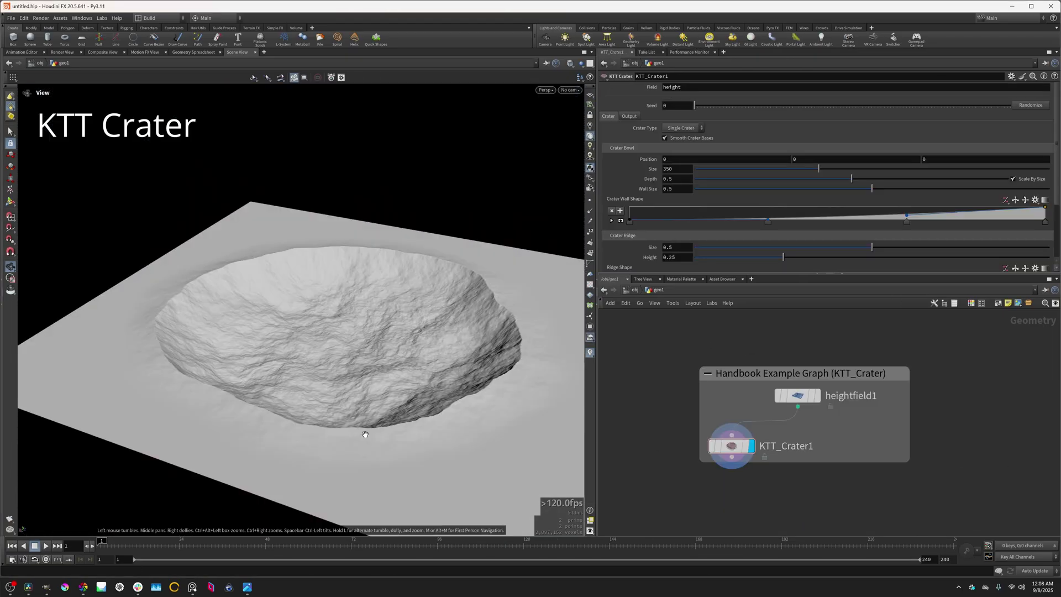
- Switch KTT_Crater1 from the Single Crater type to another crater type and inspect the terrain
left_click_drag(365, 434, 402, 437)
left_click(674, 132)
left_click(676, 147)
left_click_drag(353, 308, 317, 339)
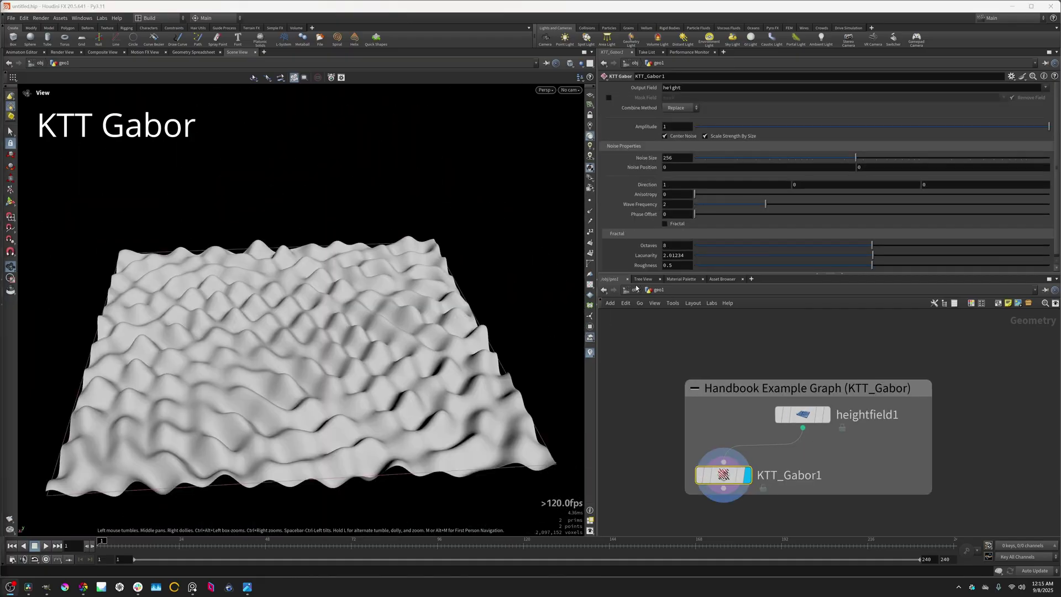
- Set KTT_Gabor1's anisotropy to about 0.737 and phase offset to about 0.3305, and enable Fractal
left_click_drag(695, 194, 960, 194)
left_click_drag(698, 214, 814, 246)
left_click(665, 223)
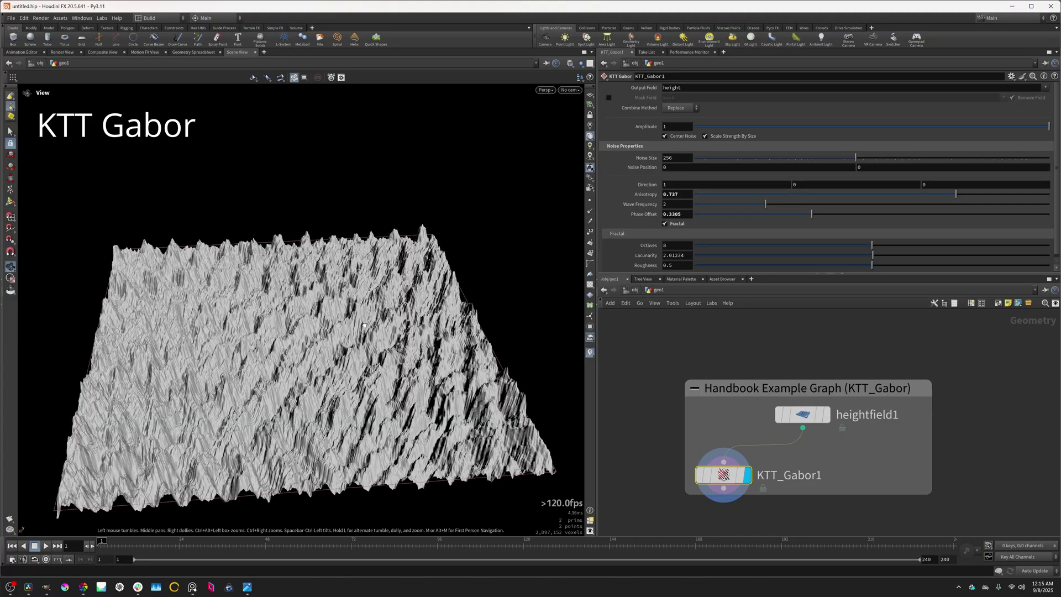
left_click_drag(310, 353, 334, 346)
middle_click_drag(390, 367, 354, 356)
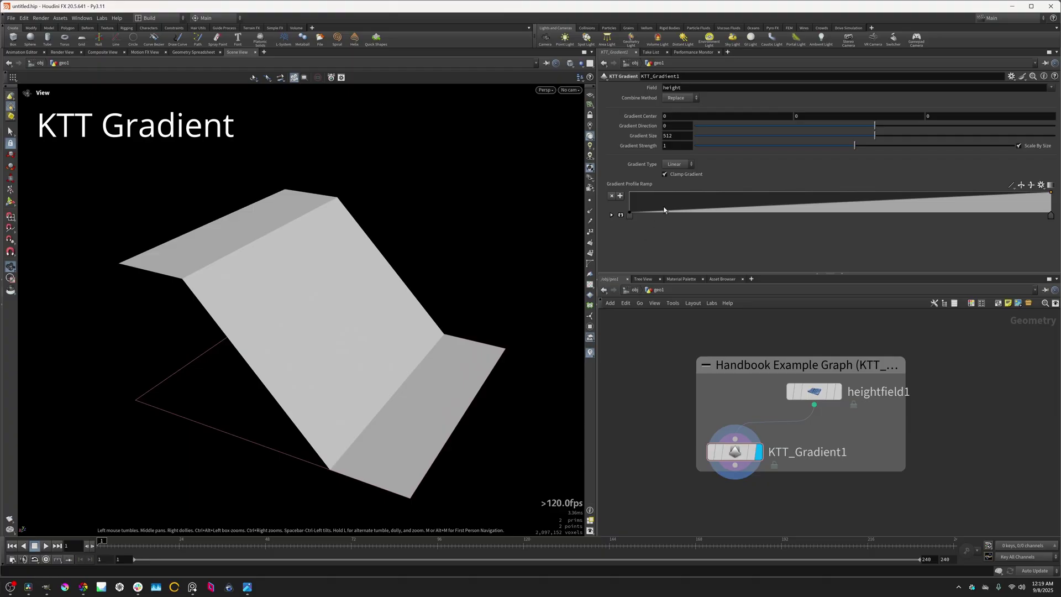
- Try the Circular and Radial types on KTT_Gradient1, disable Scale By Size, and set its field to mask
left_click(675, 164)
left_click(675, 174)
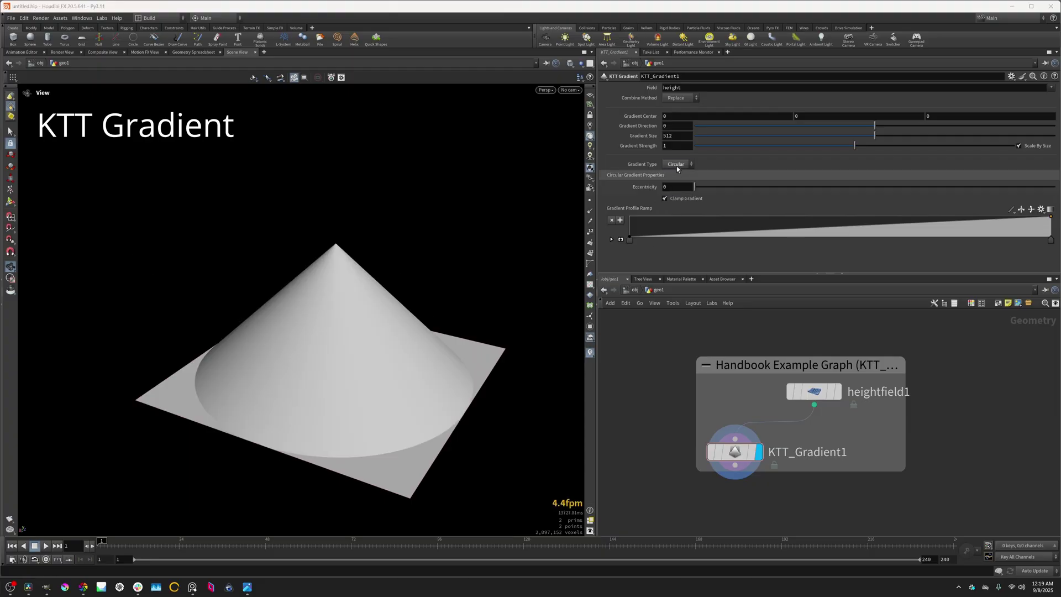
left_click(1018, 145)
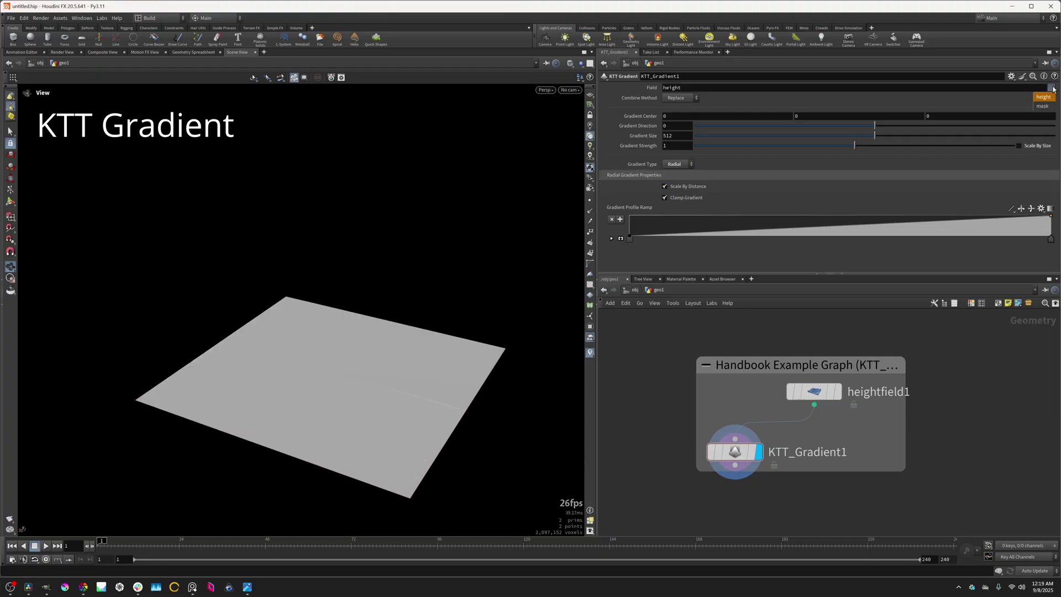
left_click(1042, 106)
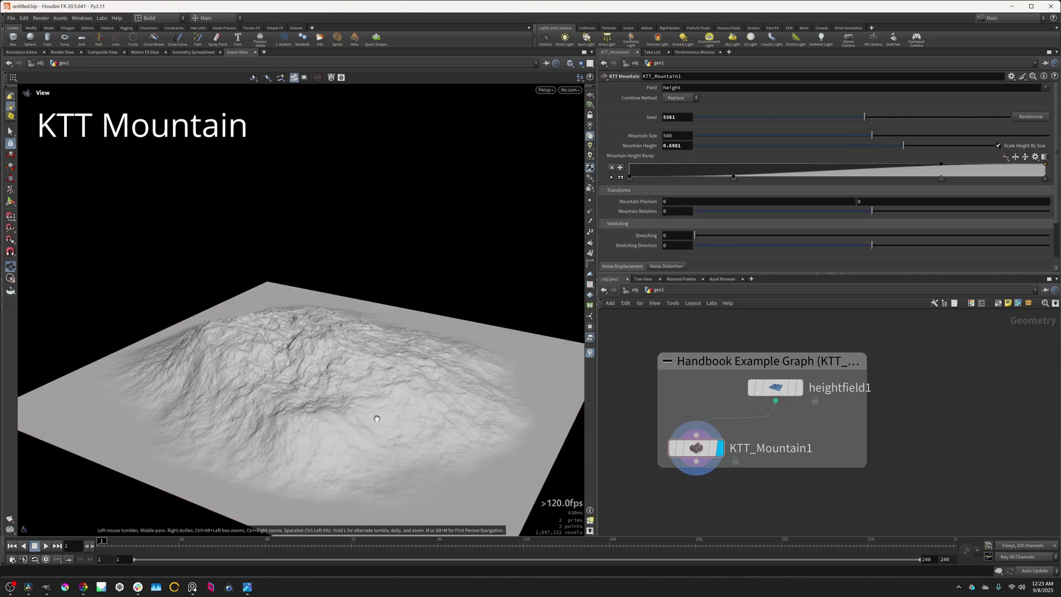
left_click_drag(369, 417, 271, 389)
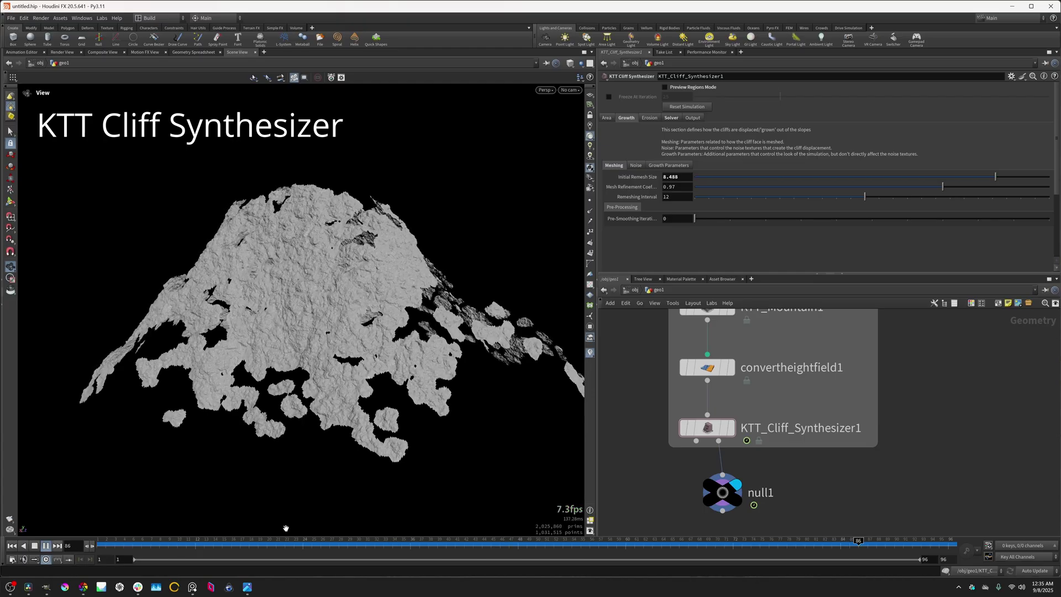
- Display the KTT_Cliff_Synthesizer1 output and inspect the cliff details on the mountain
left_click(731, 429)
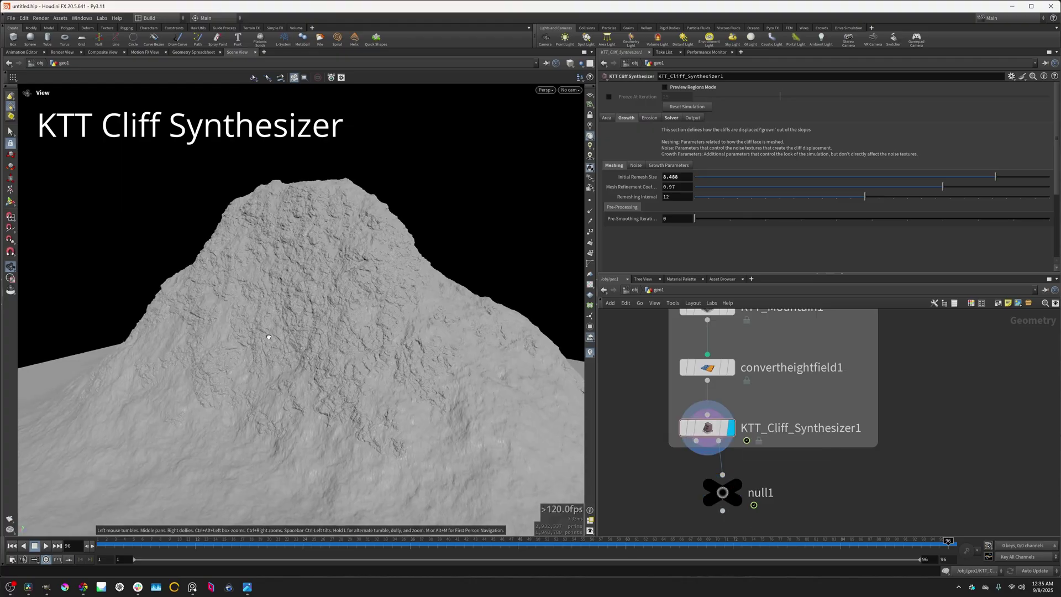
left_click_drag(269, 337, 220, 332)
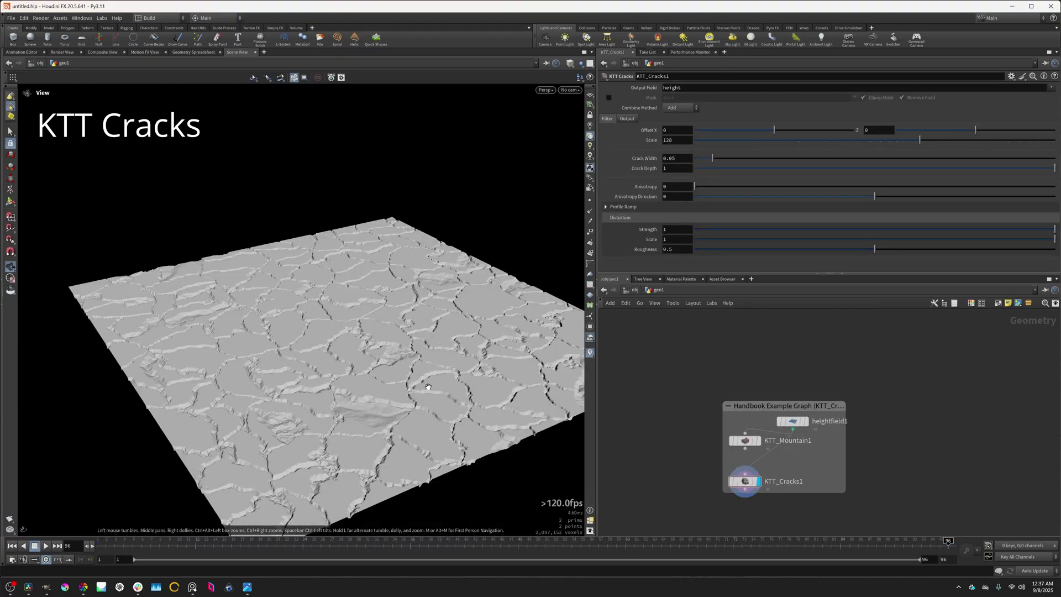
- Inspect the cracked terrain and wire KTT_Mountain1's output into KTT_Cracks1
middle_click_drag(428, 387, 397, 390)
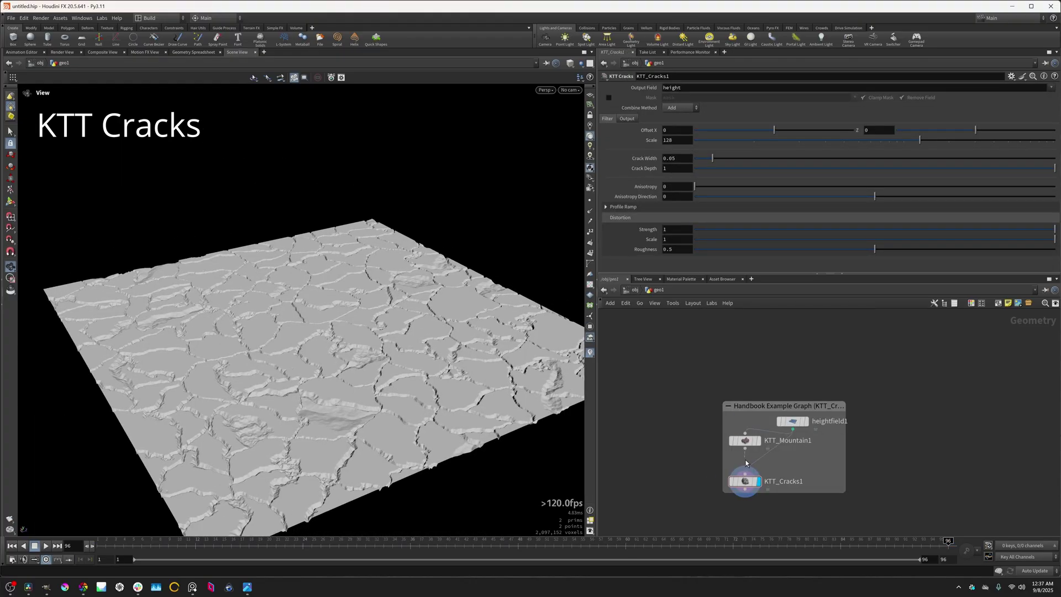
left_click_drag(742, 454, 744, 474)
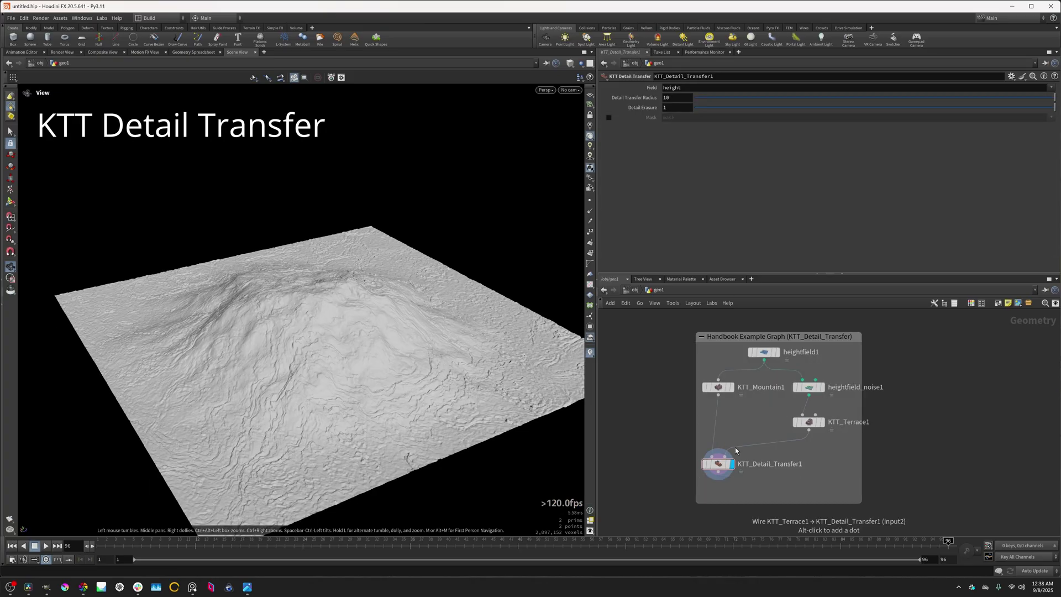
- Compare the terrace and mountain inputs with the combined result by displaying KTT_Terrace1, KTT_Mountain1 and KTT_Detail_Transfer1 in turn
left_click(823, 421)
left_click(732, 387)
left_click(732, 465)
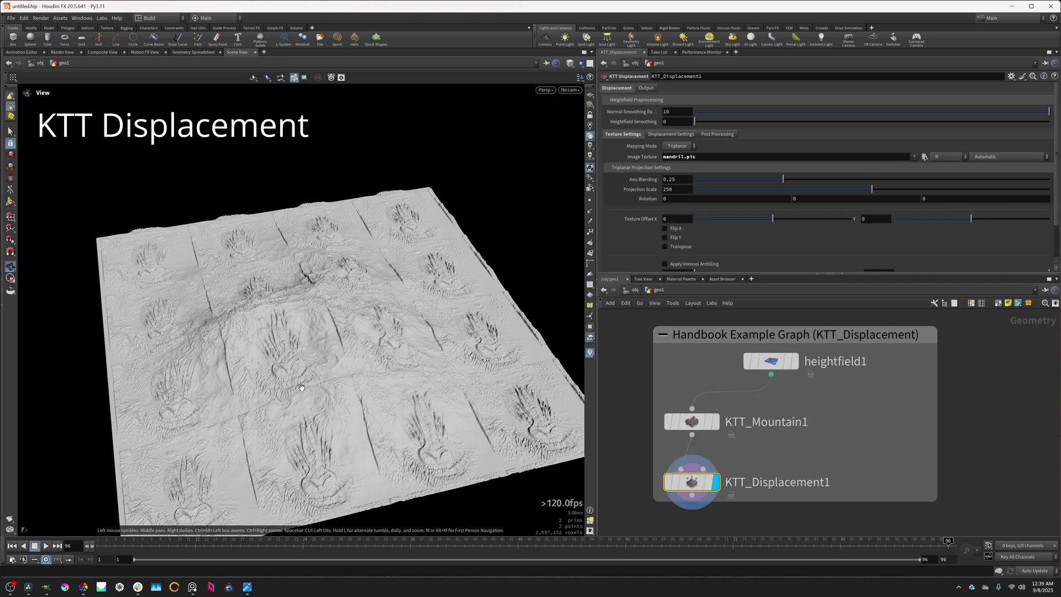
- Increase the displacement strength of KTT_Displacement1 above 0.1
left_click_drag(301, 388, 337, 376)
left_click(666, 135)
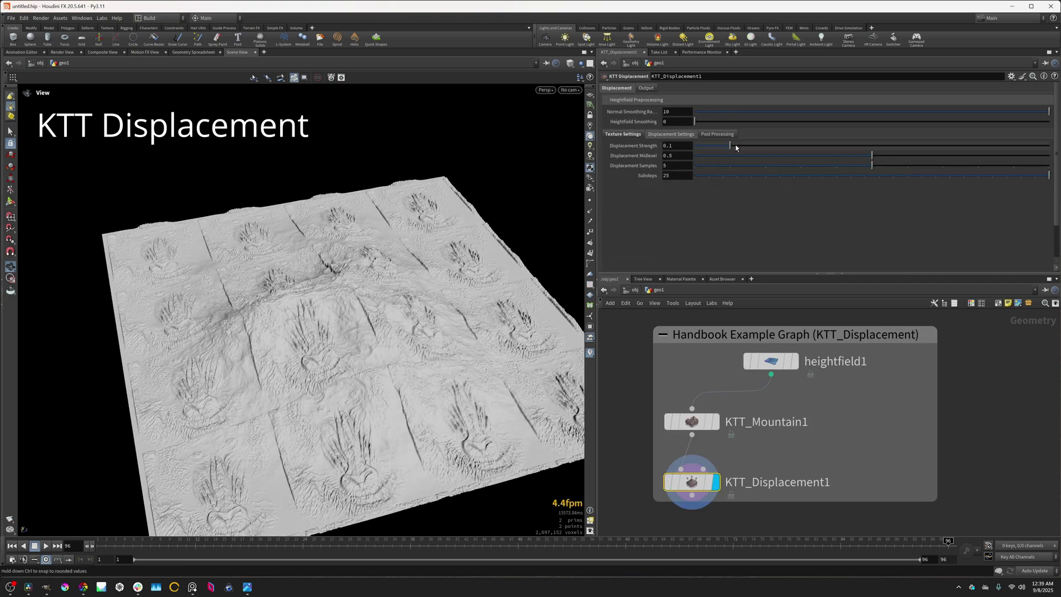
left_click_drag(735, 146, 803, 151)
- Replace KTT_Displacement1's image texture with the Quixel Rock_Cliff 4K surface texture
left_click(627, 135)
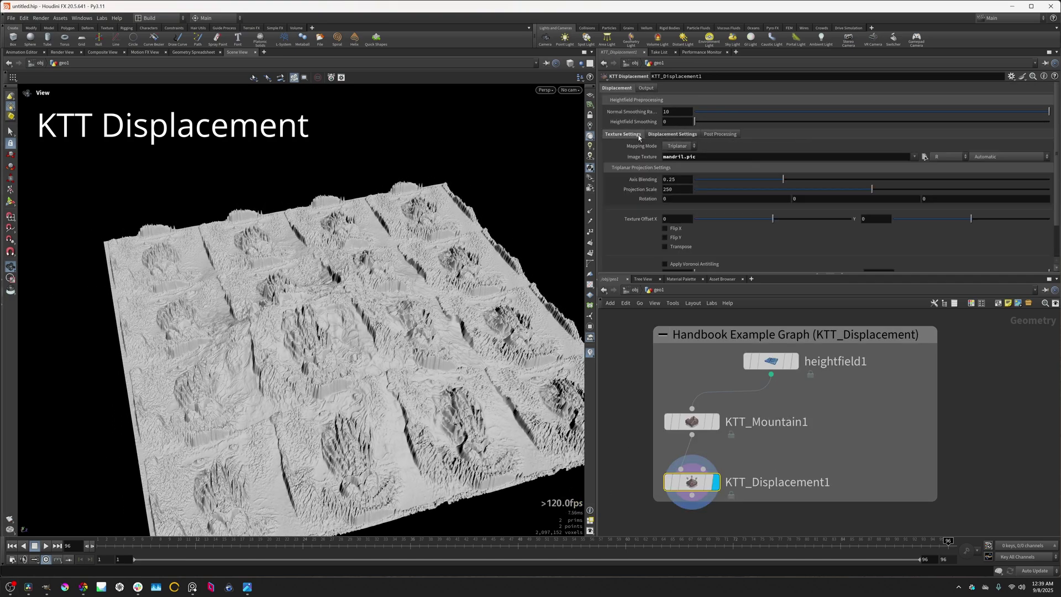
left_click(914, 156)
left_click(950, 170)
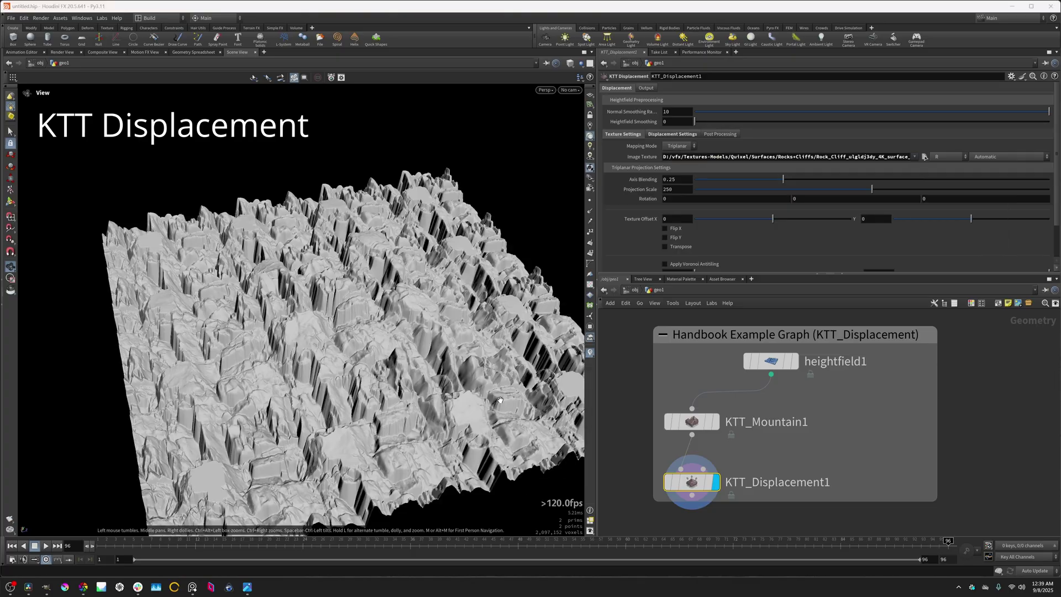
- Reduce the displacement strength of the rock cliff texture on KTT_Displacement1
left_click(650, 136)
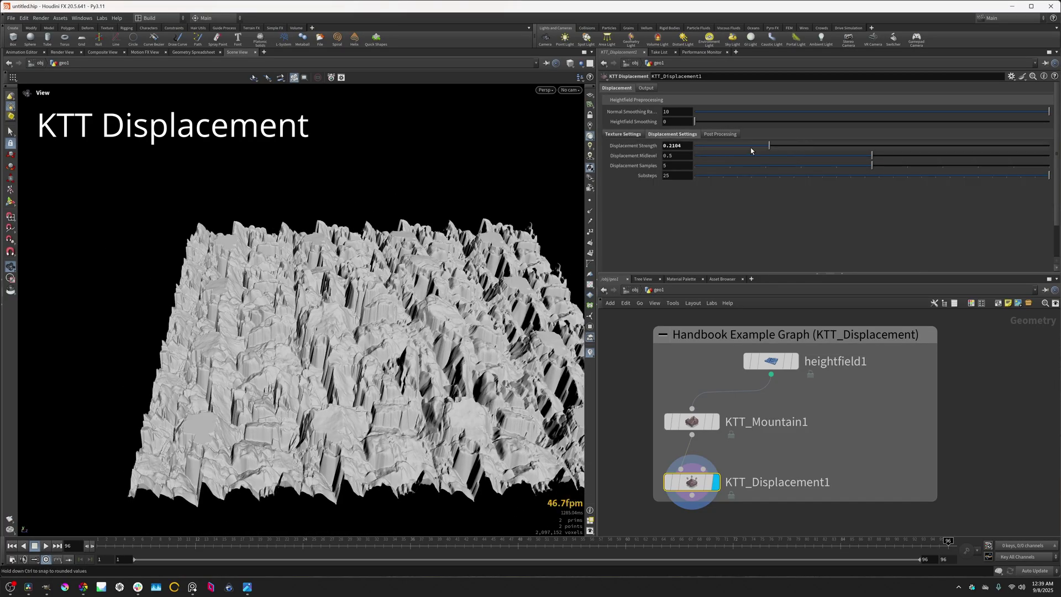
left_click_drag(747, 148, 706, 147)
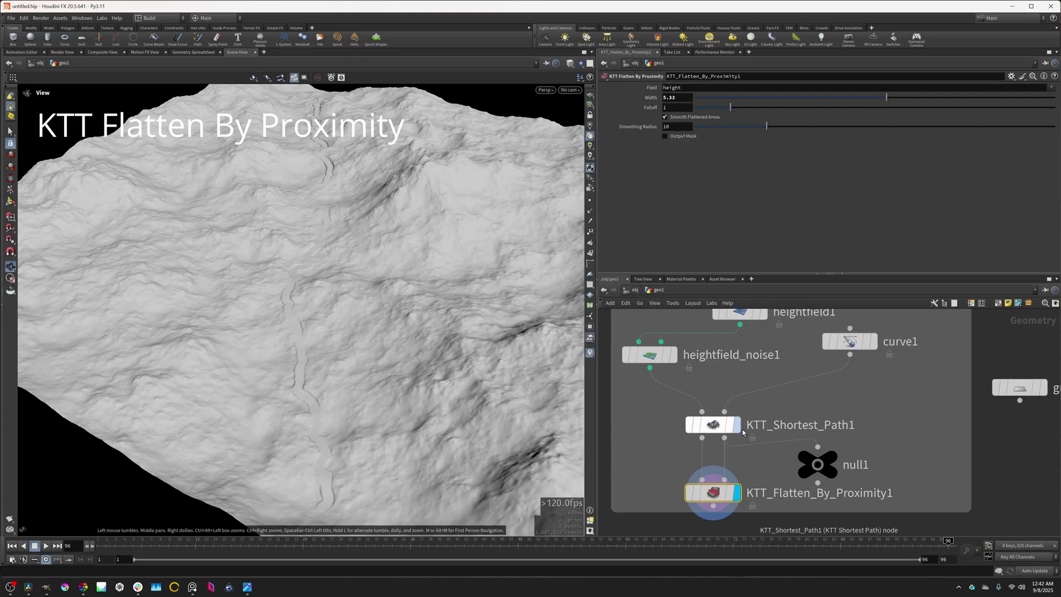
- View the path curve at null1, return the display to KTT_Flatten_By_Proximity1, and enable its Output Mask option
left_click(833, 460)
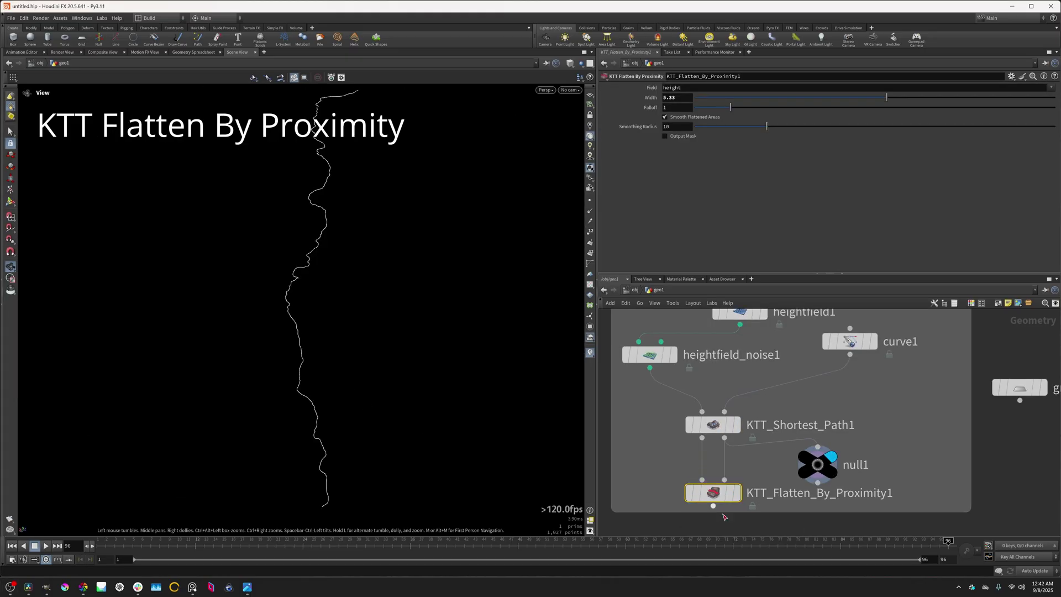
left_click(736, 492)
left_click(665, 136)
mouse_move(332, 331)
left_mouse_down()
mouse_move(247, 437)
mouse_move(210, 436)
left_mouse_up()
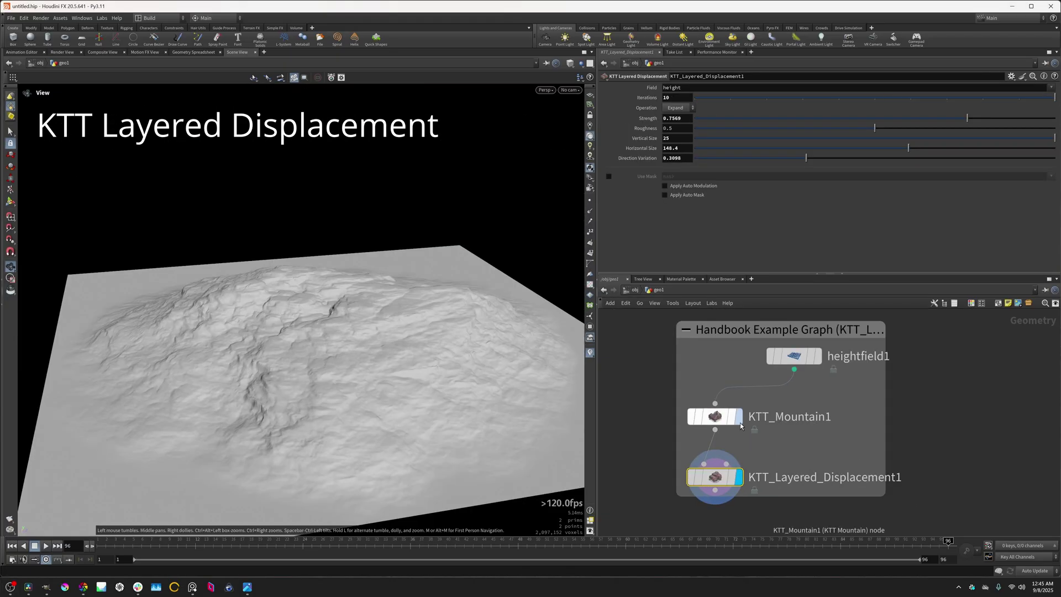
- Compare the terrain before and after layered displacement by displaying KTT_Mountain1 and KTT_Layered_Displacement1 in turn
left_click(738, 416)
left_click(738, 477)
mouse_move(263, 344)
left_mouse_down()
mouse_move(282, 362)
mouse_move(246, 354)
left_mouse_up()
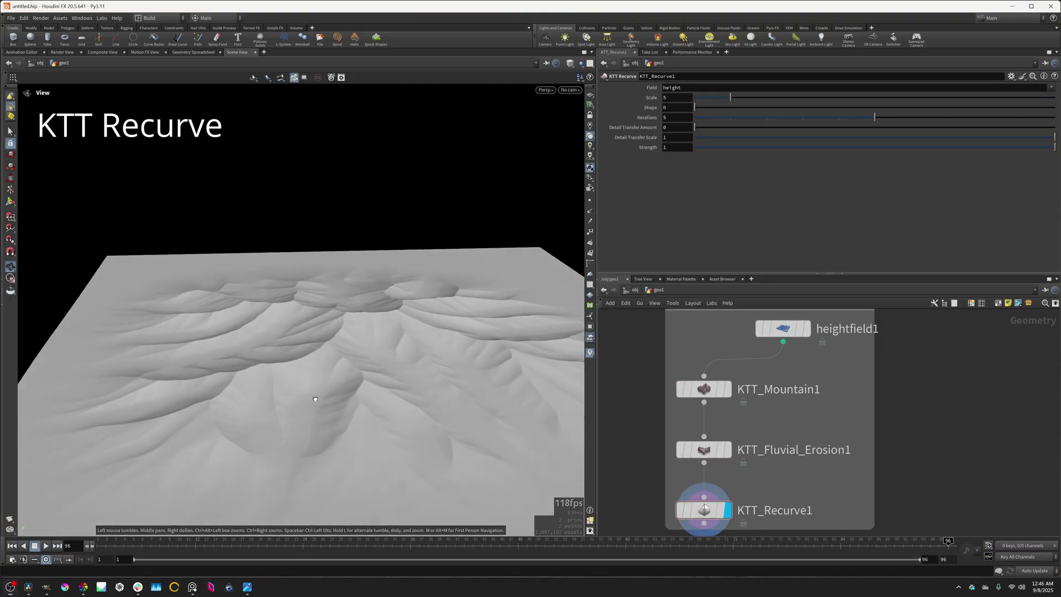
- Inspect the recurved terrain up close and adjust the Shape parameter of KTT_Recurve1
left_click_drag(315, 403, 333, 408)
middle_click_drag(305, 382, 323, 383)
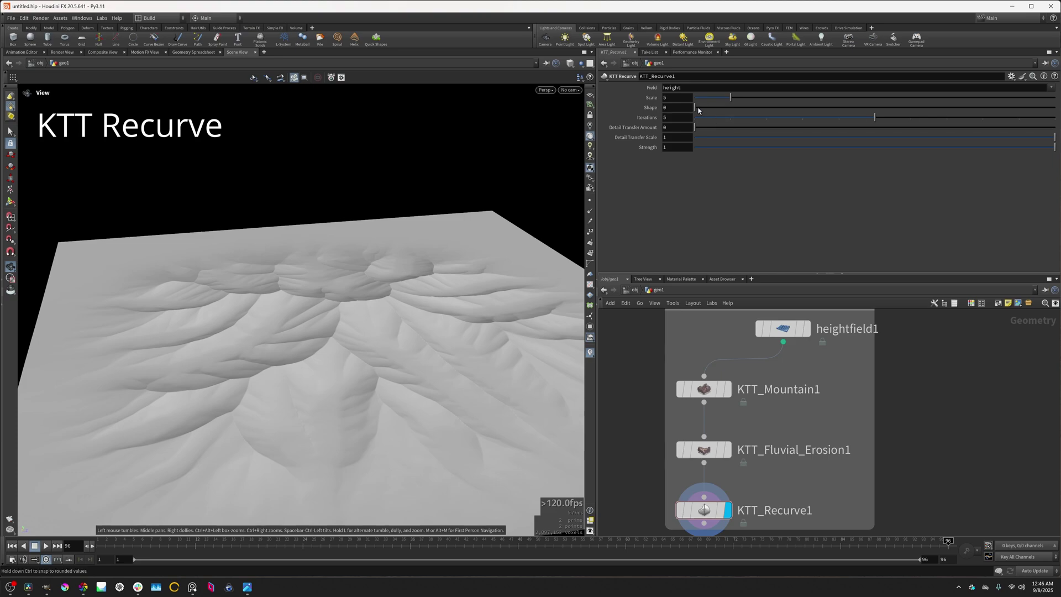
left_click_drag(698, 109, 682, 128)
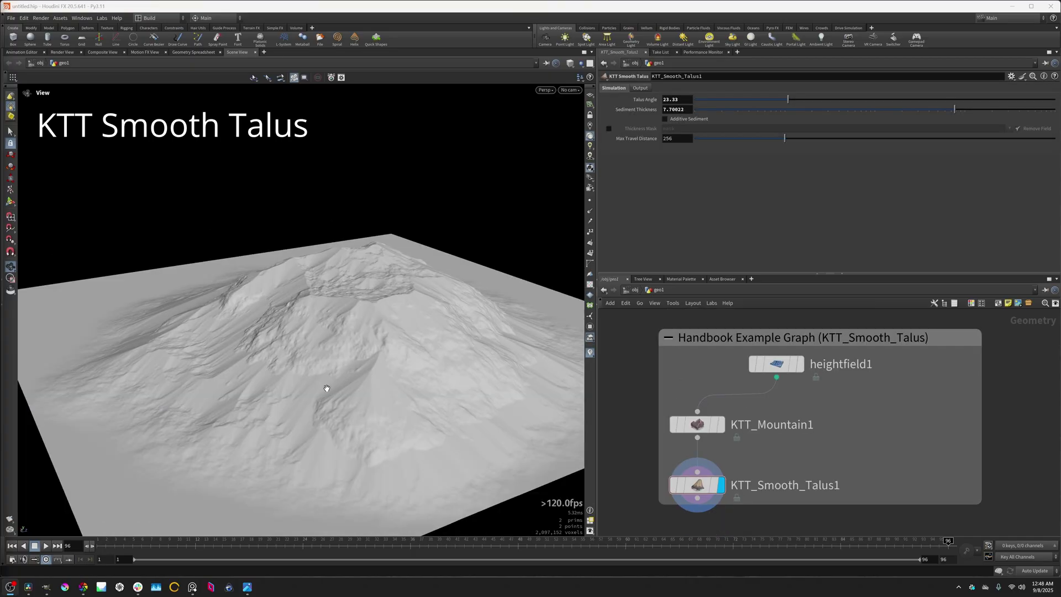
- Adjust the Sediment Thickness of KTT_Smooth_Talus1 and set its Talus Angle to about 25.9
left_click_drag(876, 112, 823, 105)
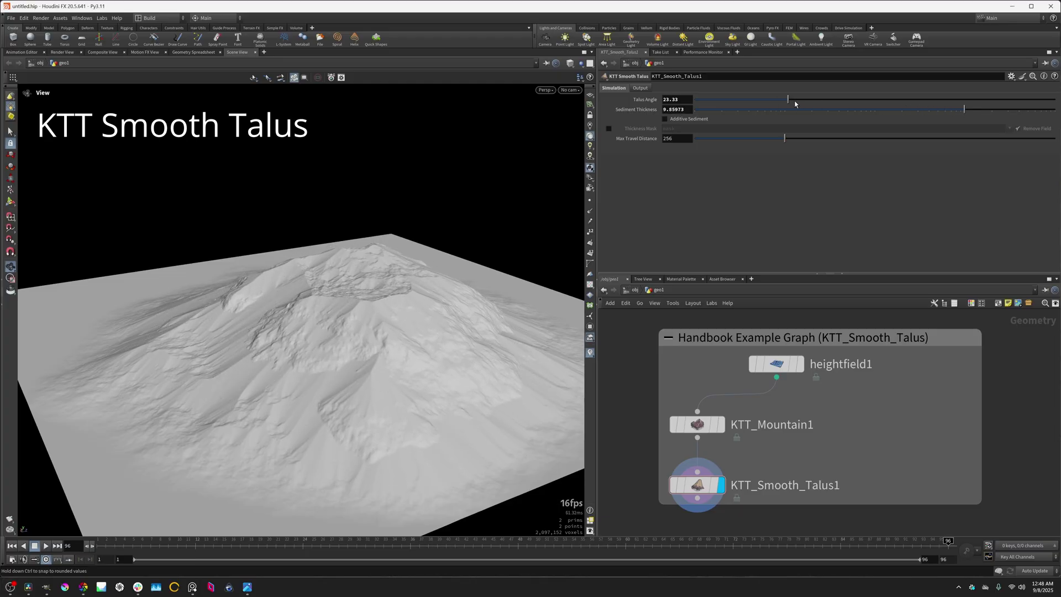
left_click(795, 101)
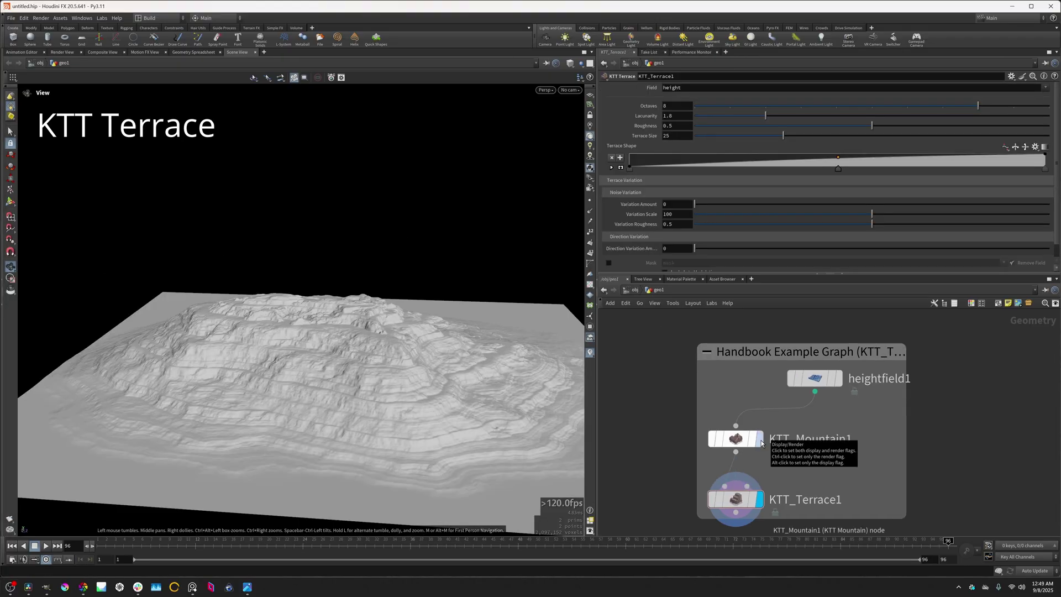
- Compare KTT_Mountain1 with KTT_Terrace1, and set the terrace's noise Variation Amount to about 0.093
left_click(761, 440)
left_click(761, 500)
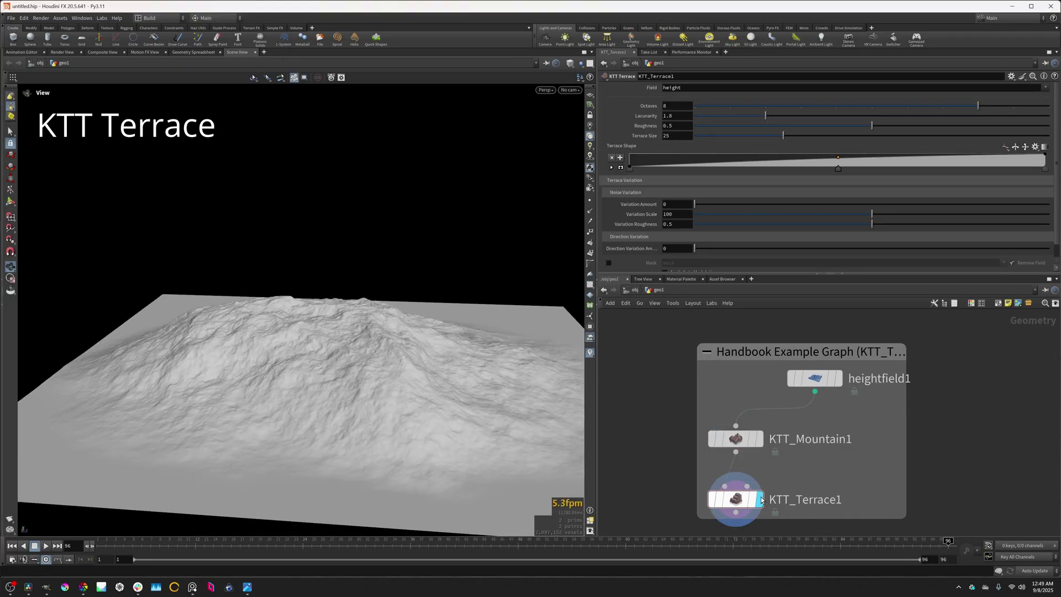
mouse_move(701, 205)
left_mouse_down()
mouse_move(734, 209)
mouse_move(721, 208)
left_mouse_up()
mouse_move(331, 378)
left_mouse_down()
mouse_move(346, 372)
mouse_move(348, 382)
left_mouse_up()
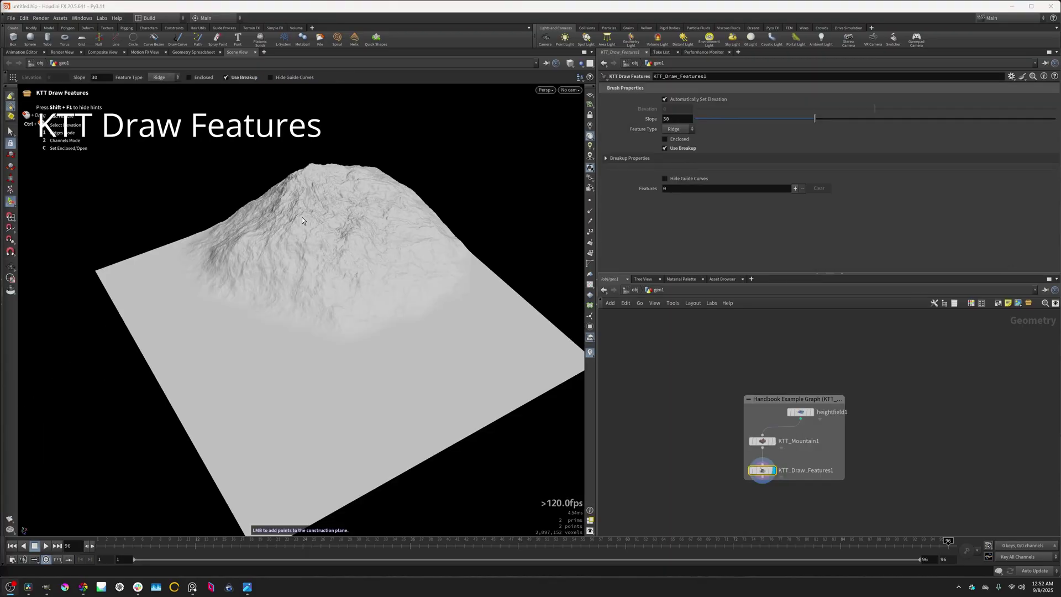
- Draw open feature curves across the mountain slopes with KTT_Draw_Features1, starting with the Ridge feature type
mouse_move(301, 217)
left_mouse_down()
mouse_move(142, 362)
mouse_move(104, 369)
left_mouse_up()
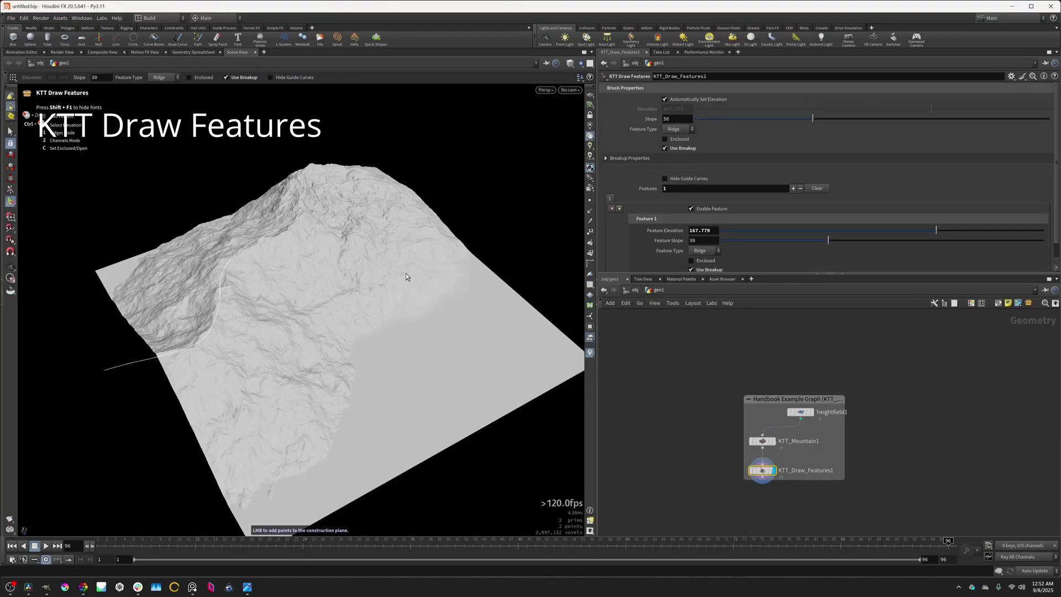
left_click_drag(387, 411, 362, 496)
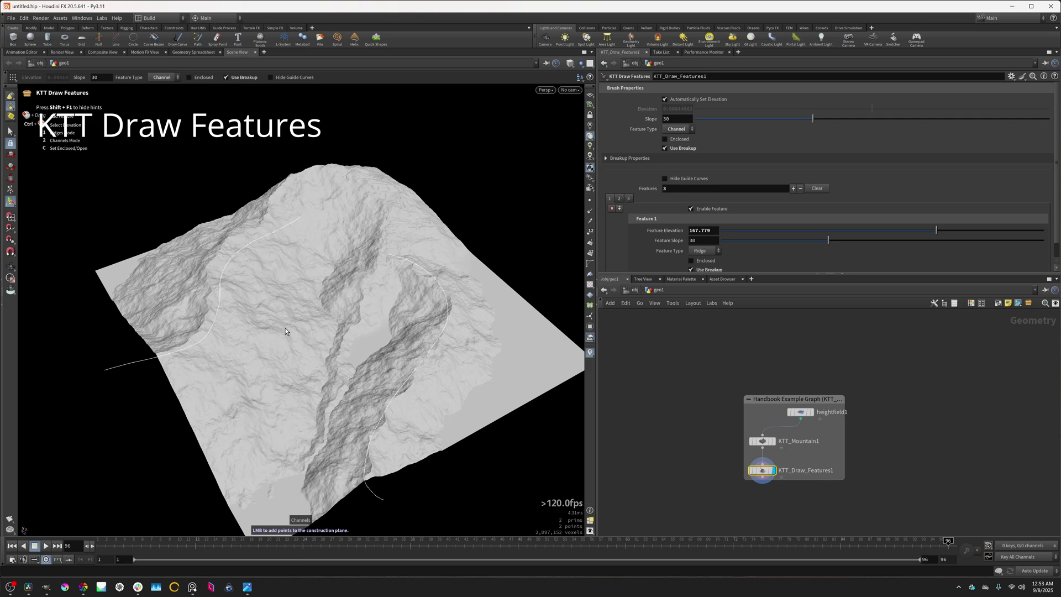
- Enable Enclosed for KTT_Draw_Features1 and draw closed channel areas followed by a closed ridge area on the terrain
key("c")
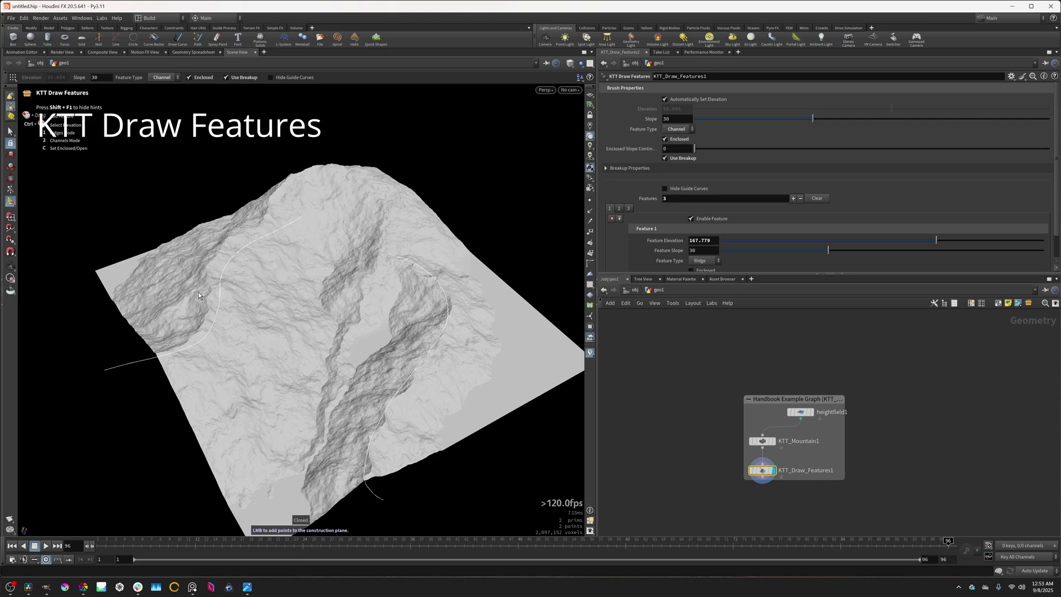
left_click_drag(257, 262, 257, 314)
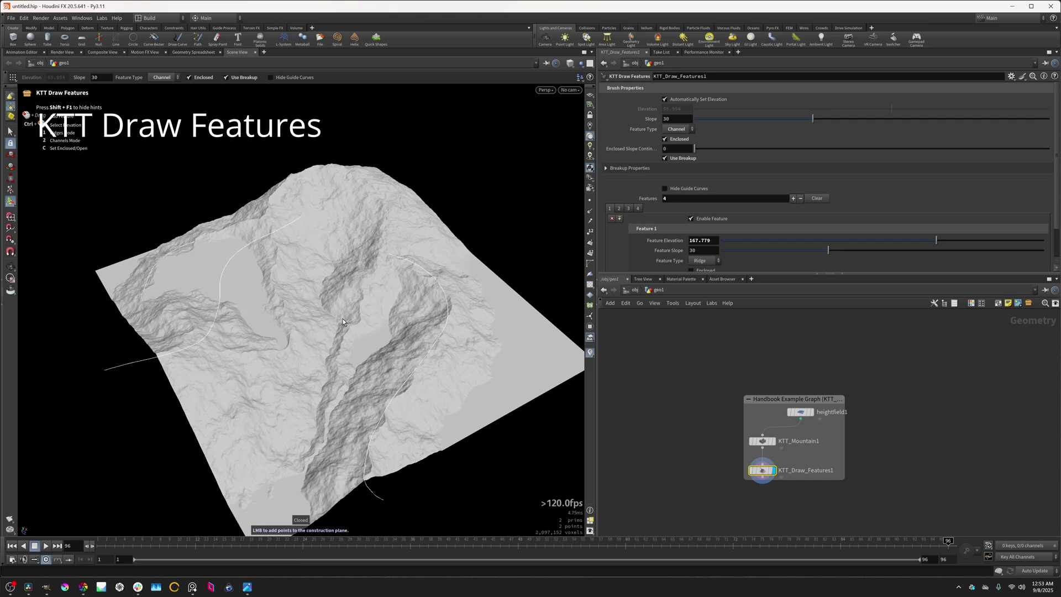
left_click_drag(304, 360, 303, 356)
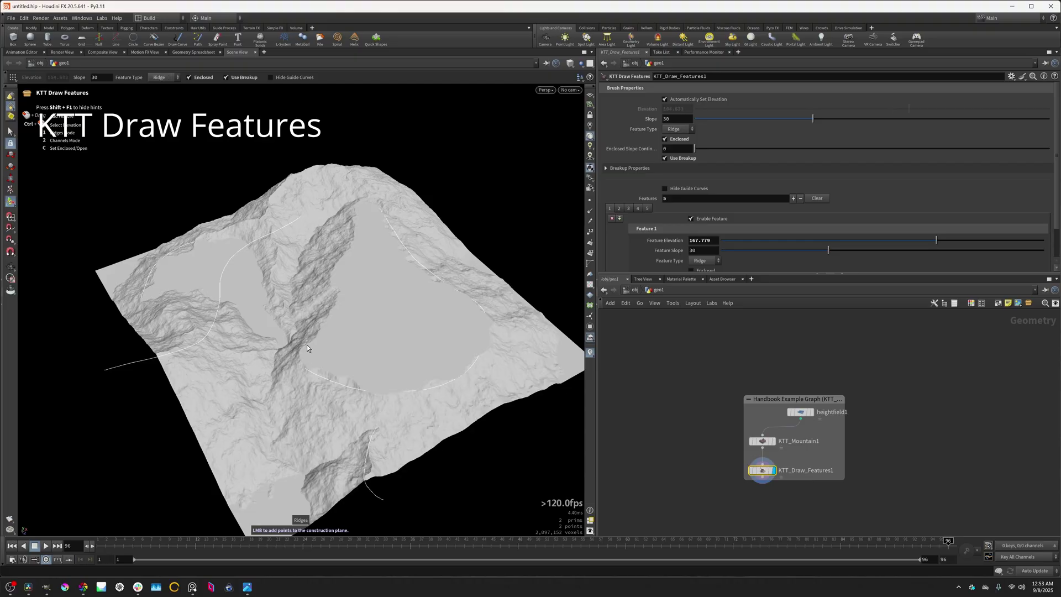
left_click_drag(382, 353, 295, 309, "alt")
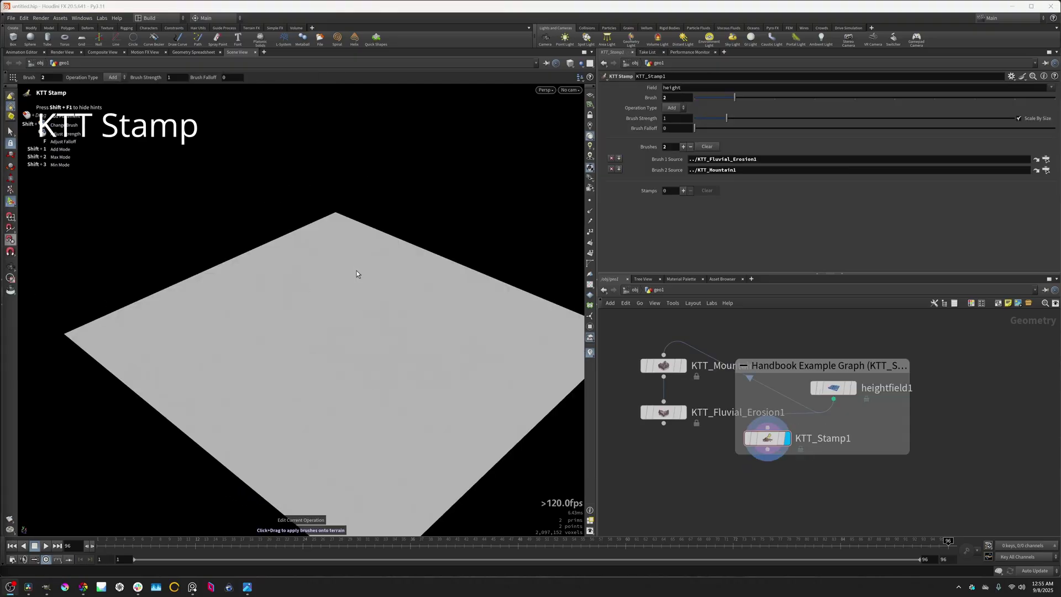
- Place four stamps across the flat heightfield with KTT_Stamp1 in Add mode, using brush 2 and brush 1, and inspect the combined terrain
left_click_drag(356, 271, 273, 348)
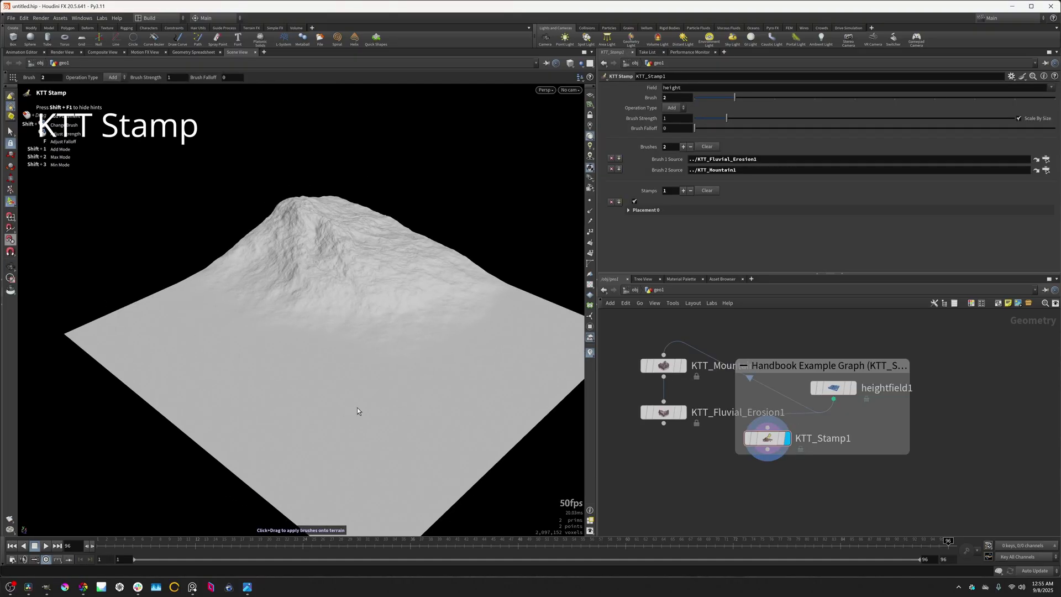
mouse_move(393, 421)
left_mouse_down()
mouse_move(332, 473)
mouse_move(294, 477)
mouse_move(233, 458)
left_mouse_up()
scroll(234, 458, "down", 1, "shift")
left_click_drag(153, 323, 209, 428)
left_click_drag(530, 335, 589, 395)
left_click(10, 267)
left_click_drag(260, 332, 277, 329)
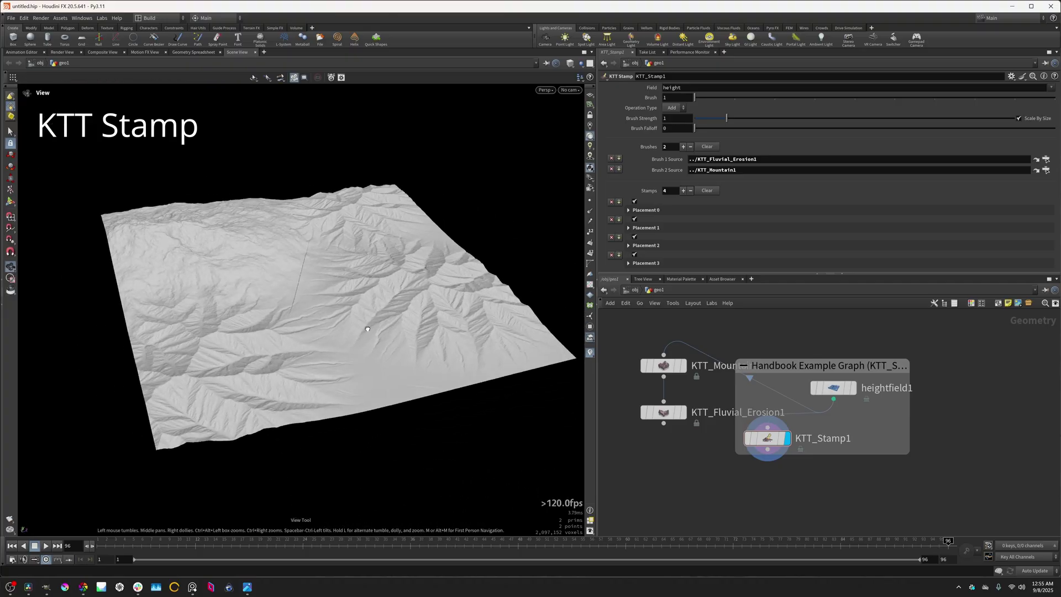
left_click_drag(371, 328, 354, 332)
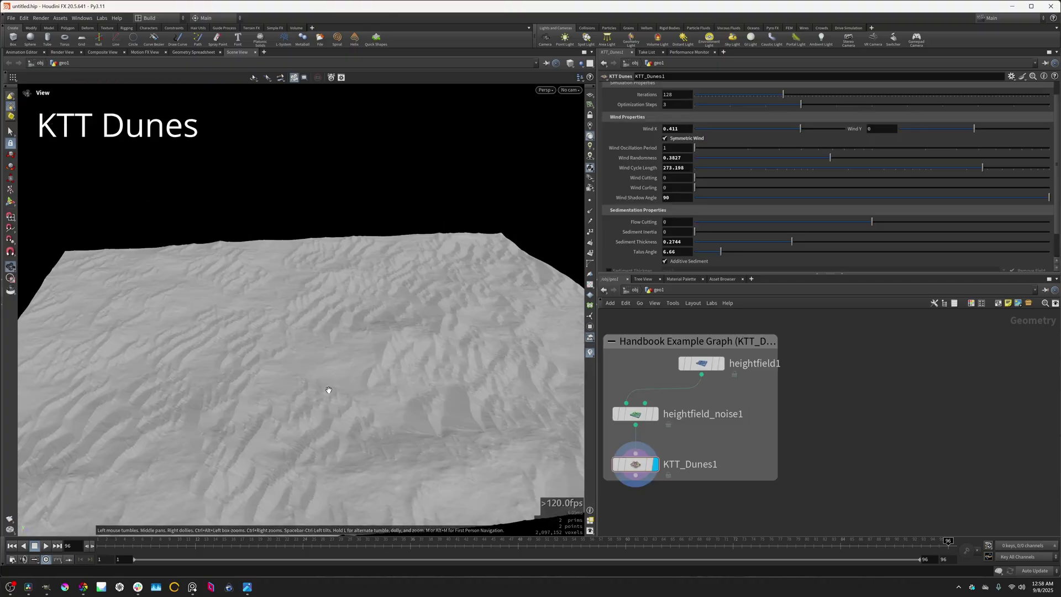
left_click_drag(326, 391, 482, 382)
left_click(655, 414)
left_click(655, 464)
left_click_drag(450, 434, 479, 415)
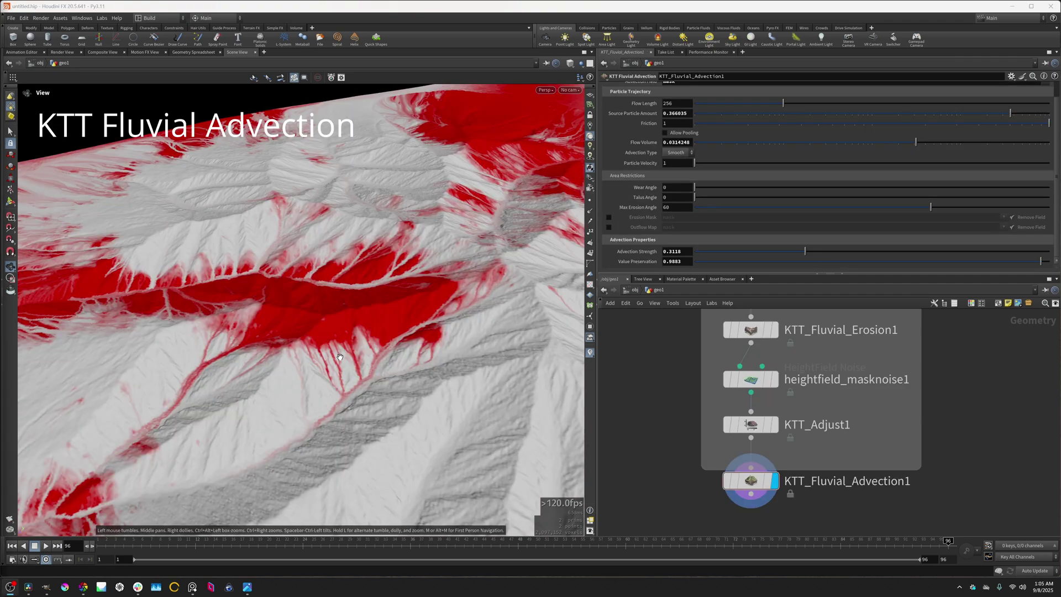
- Compare the mask before and after fluvial advection by displaying KTT_Adjust1 and KTT_Fluvial_Advection1 in turn, and examine the streaks up close
left_click_drag(366, 336, 383, 363)
left_click(775, 425)
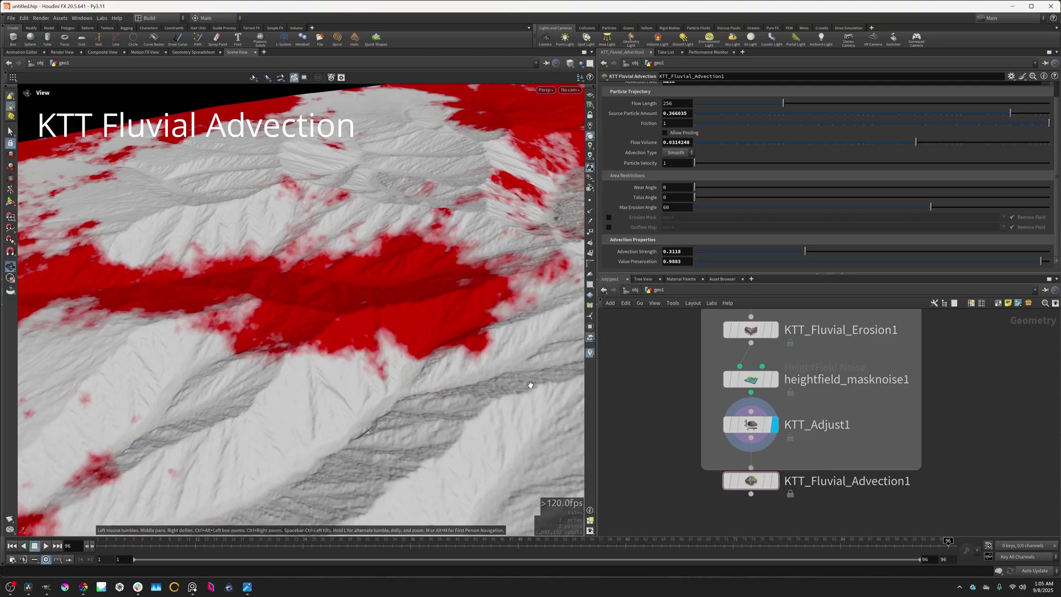
left_click(775, 480)
left_click_drag(366, 350, 394, 235)
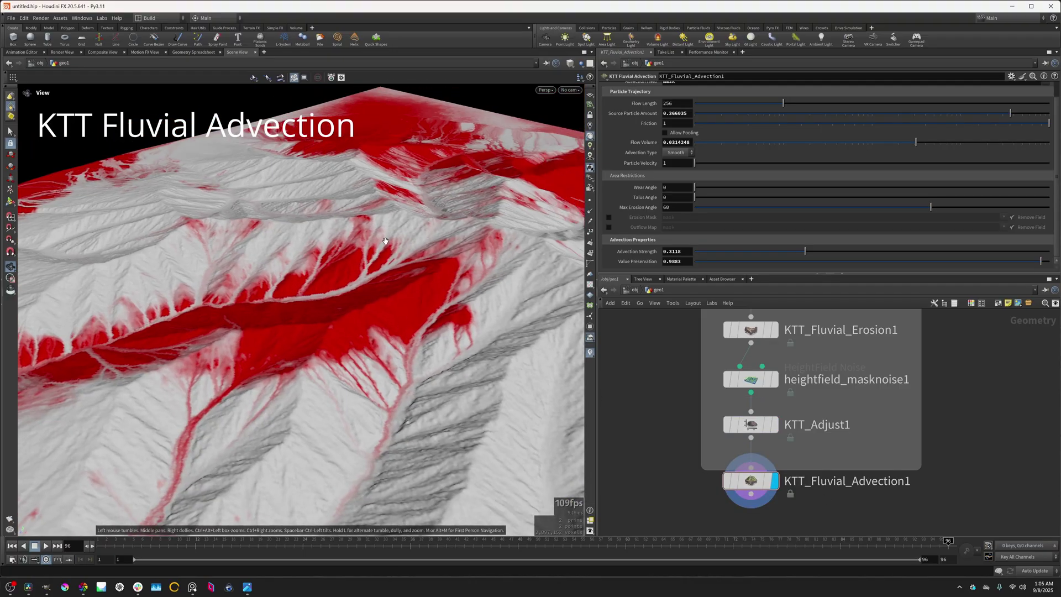
left_click_drag(419, 365, 324, 330)
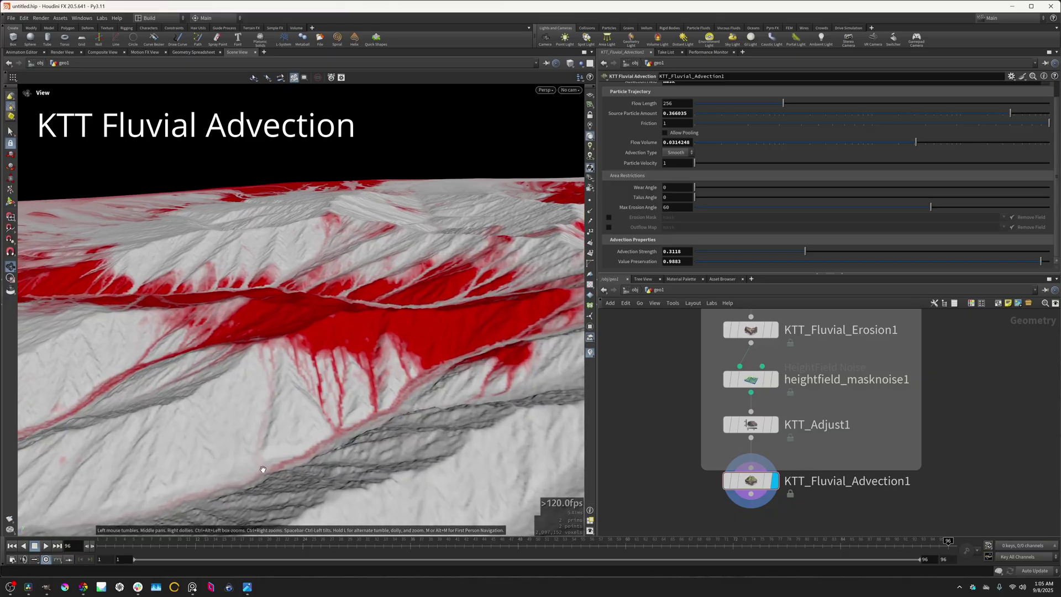
left_click_drag(259, 472, 403, 446)
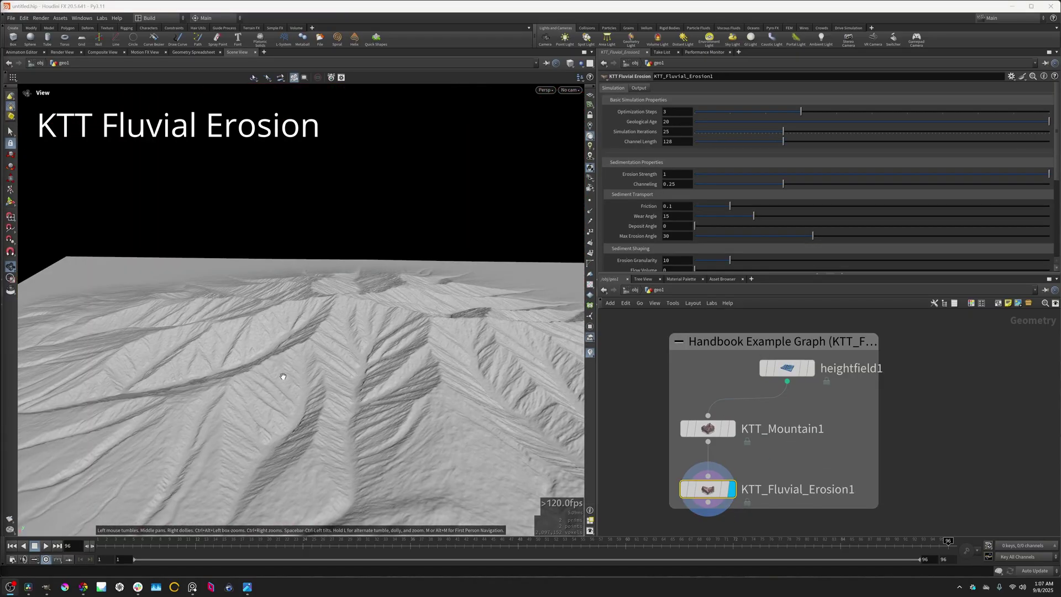
- Compare the terrain before and after fluvial erosion by displaying KTT_Mountain1 and KTT_Fluvial_Erosion1 in turn
left_click_drag(280, 374, 319, 347)
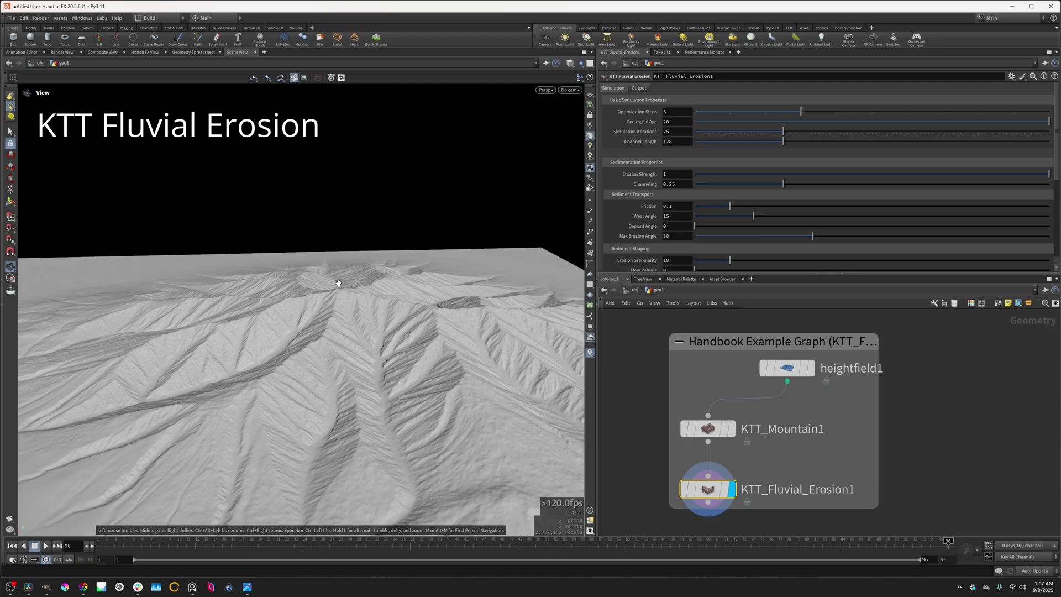
left_click(731, 430)
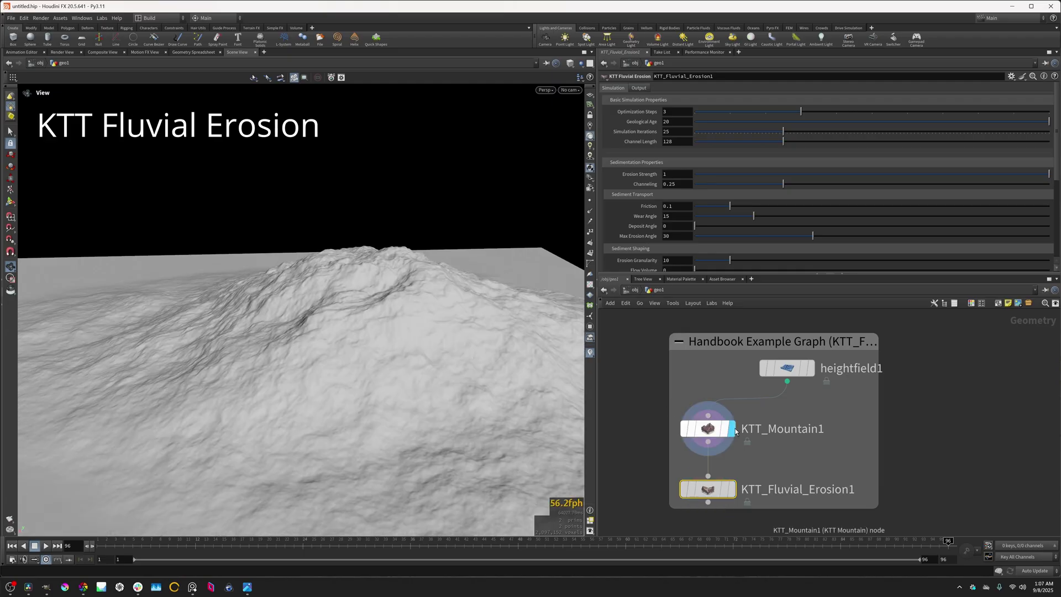
left_click(732, 489)
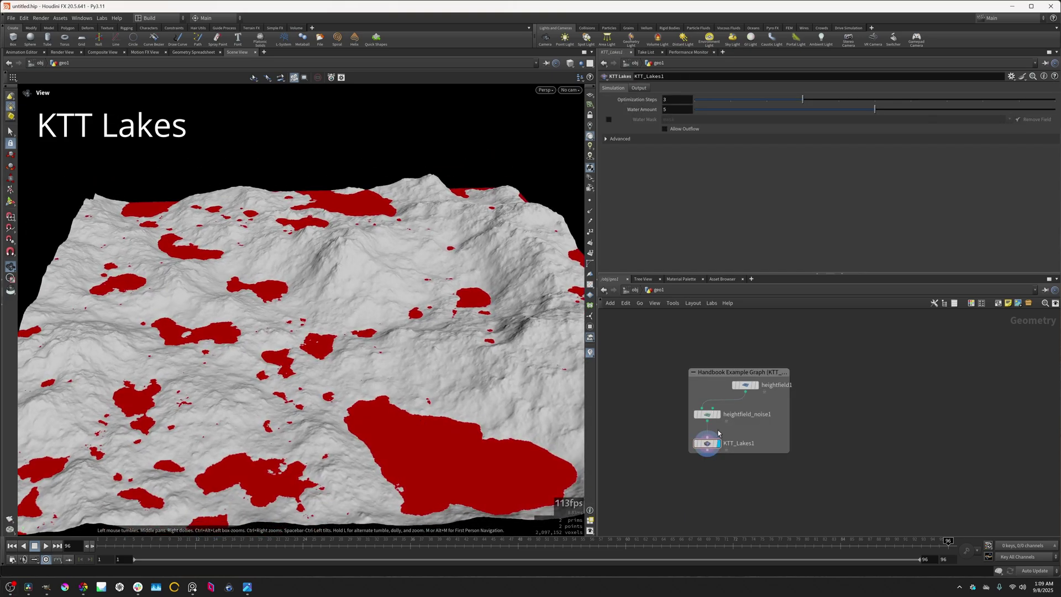
- Compare the terrain with and without lakes by displaying heightfield_noise1 and KTT_Lakes1 in turn
left_click(719, 415)
left_click(719, 444)
left_click_drag(444, 421, 299, 400)
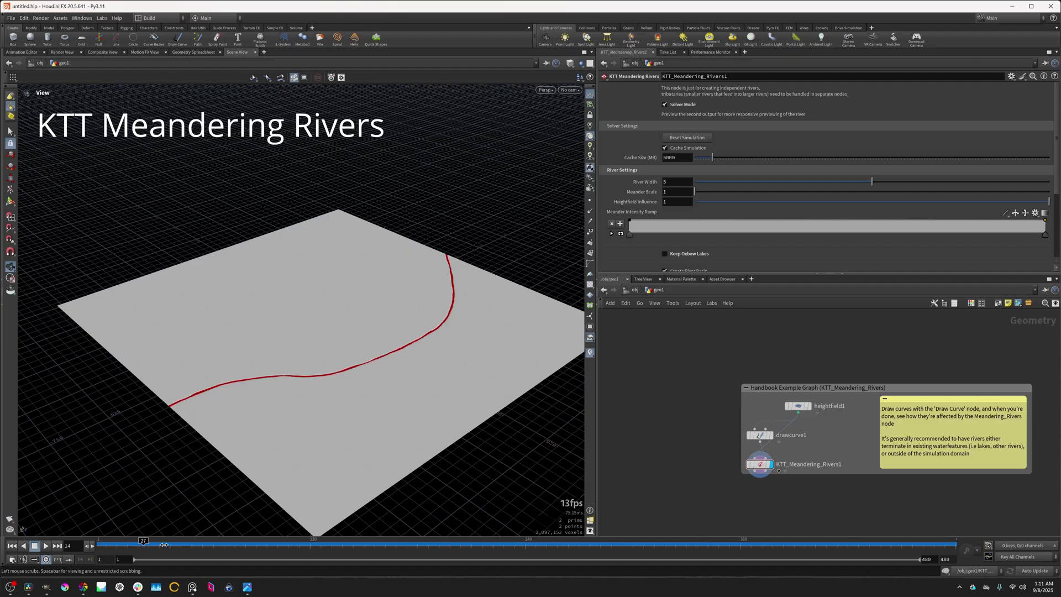
- Scrub the river simulation to frame 480 and compare its result with the source curve at drawcurve1
left_click_drag(164, 544, 980, 591)
left_click(770, 435)
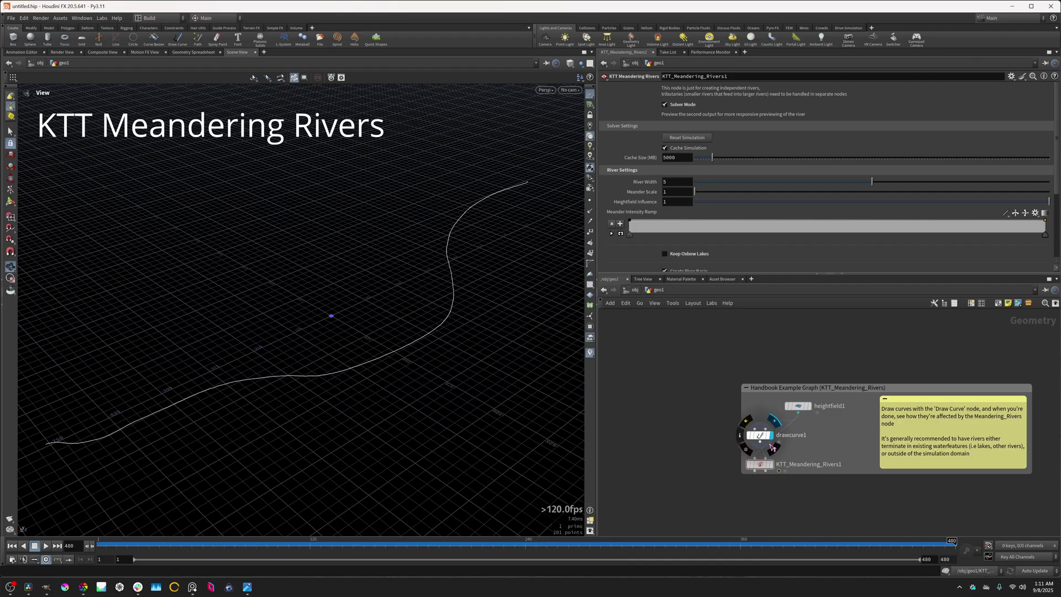
left_click(770, 464)
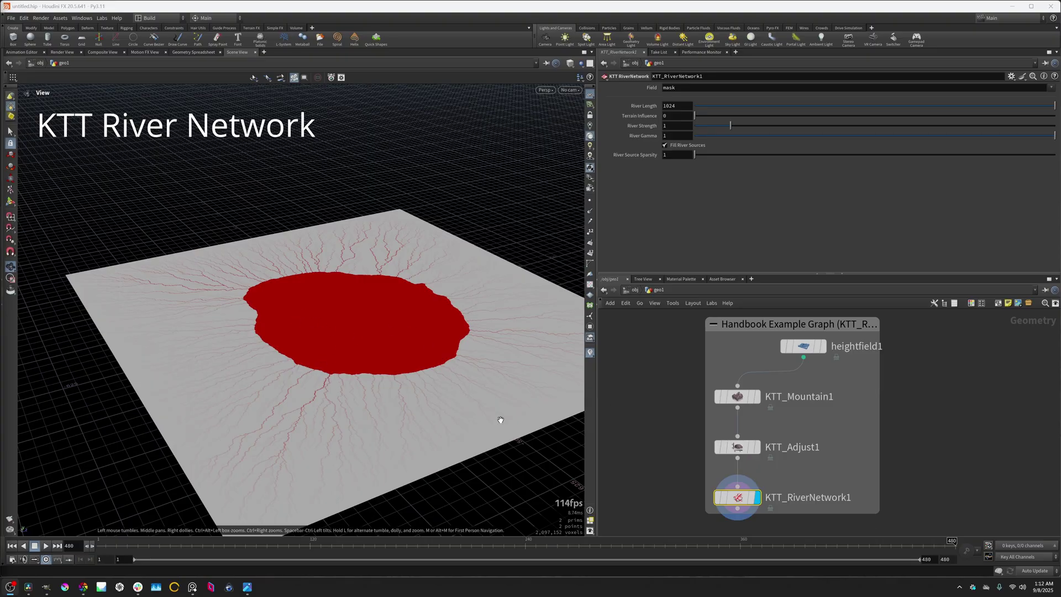
- Compare the mask at KTT_Adjust1 with the result of KTT_RiverNetwork1, and adjust the River Strength
left_click(757, 447)
left_click(756, 497)
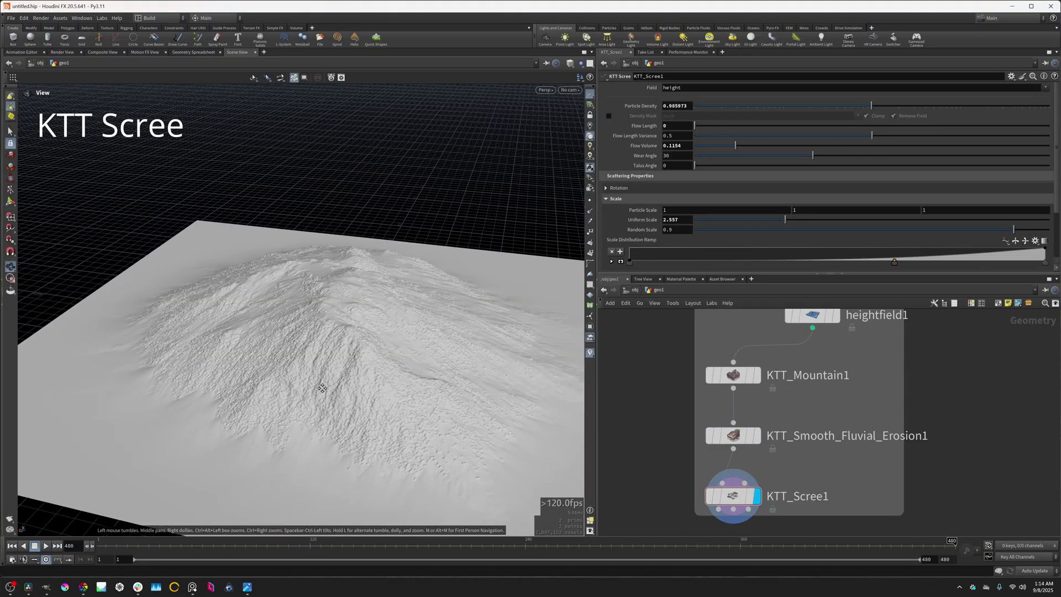
left_click_drag(470, 276, 504, 270)
left_click_drag(700, 127, 739, 131)
left_click_drag(322, 367, 322, 423)
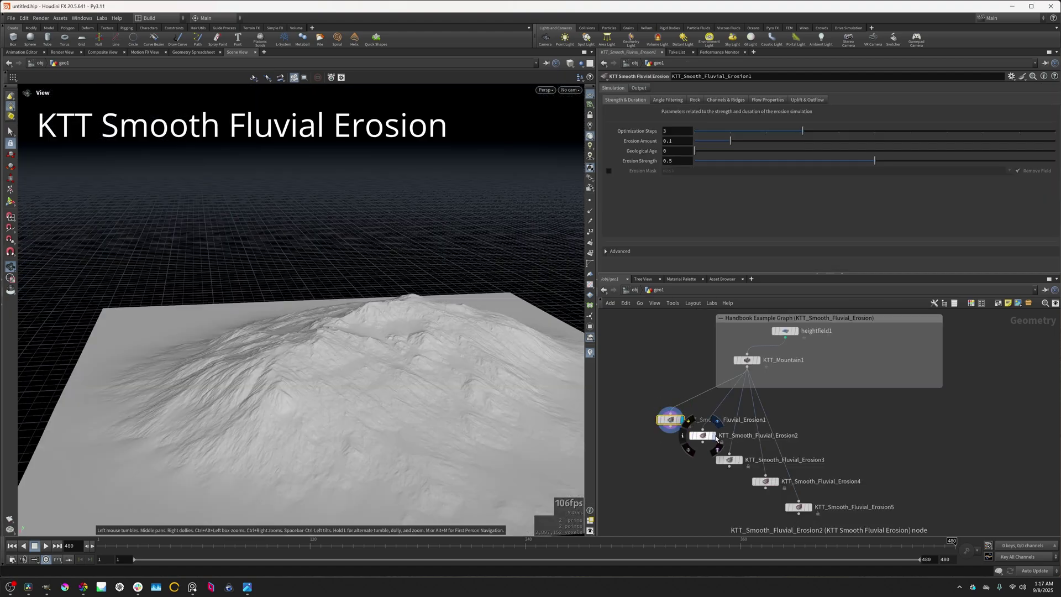
- Compare the smooth fluvial erosion variants by displaying KTT_Smooth_Fluvial_Erosion2 through KTT_Smooth_Fluvial_Erosion5 in turn
left_click(715, 436)
left_click(740, 460)
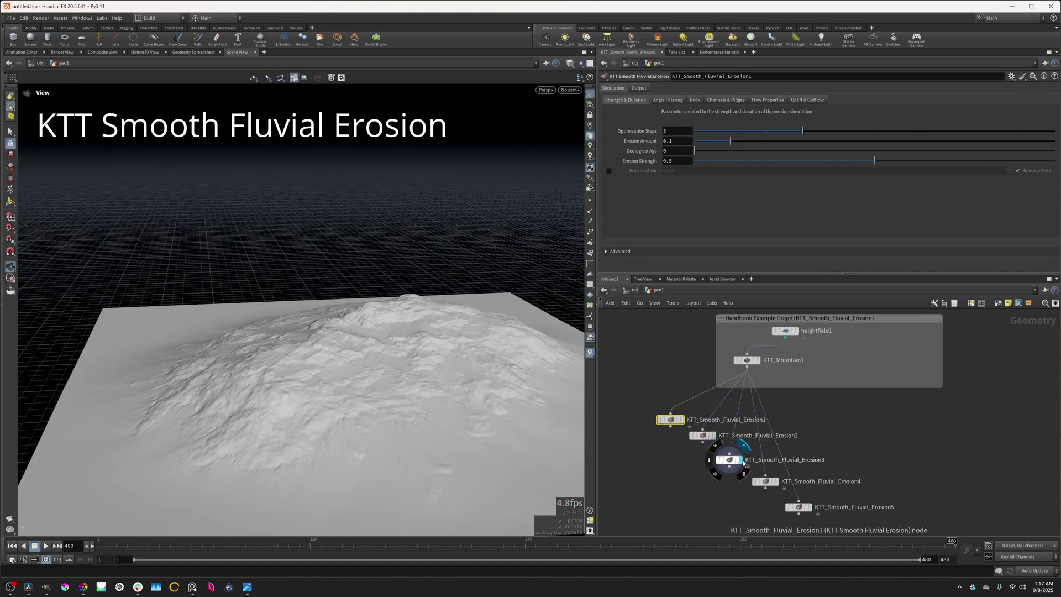
left_click(776, 481)
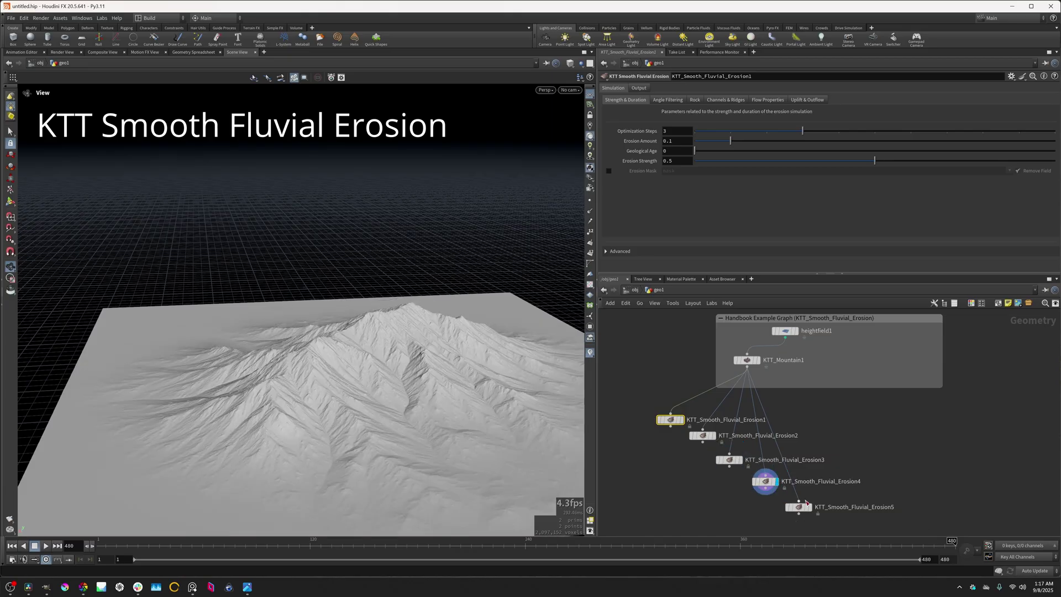
left_click(811, 509)
mouse_move(402, 376)
left_mouse_down()
mouse_move(386, 367)
mouse_move(403, 379)
mouse_move(392, 387)
left_mouse_up()
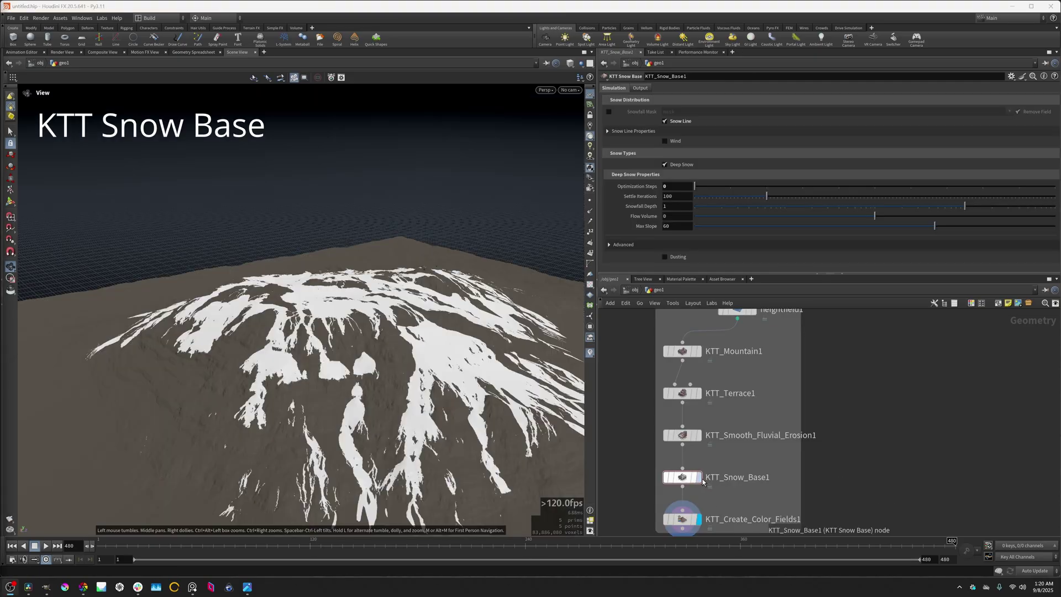
- Compare the snow stages by displaying KTT_Snow_Base1, KTT_Smooth_Fluvial_Erosion1 and the colored result at KTT_Create_Color_Fields1
left_click_drag(399, 362, 379, 346)
left_click(700, 477)
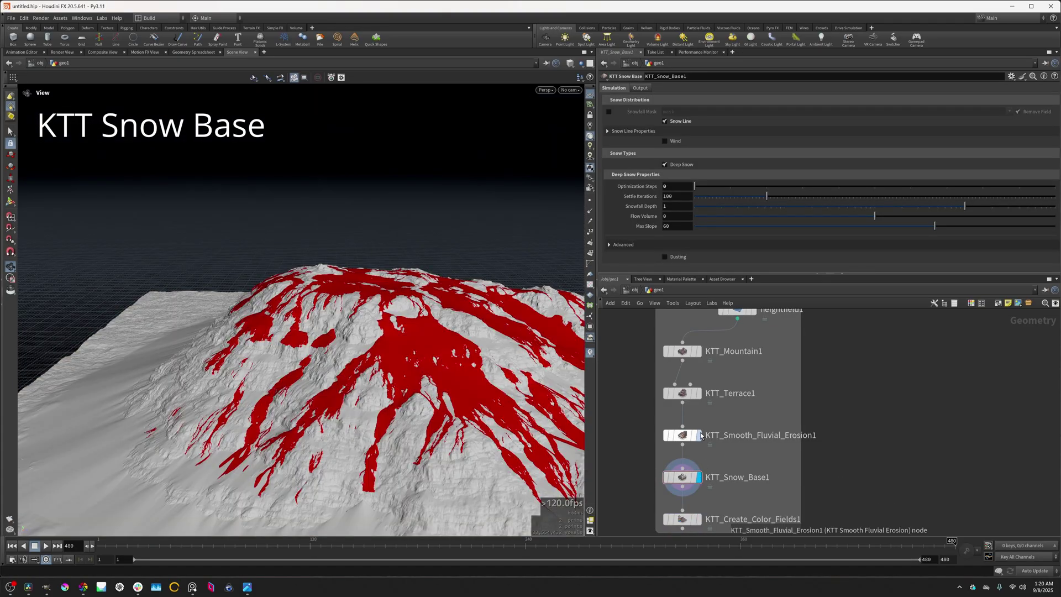
left_click(700, 435)
left_click(700, 476)
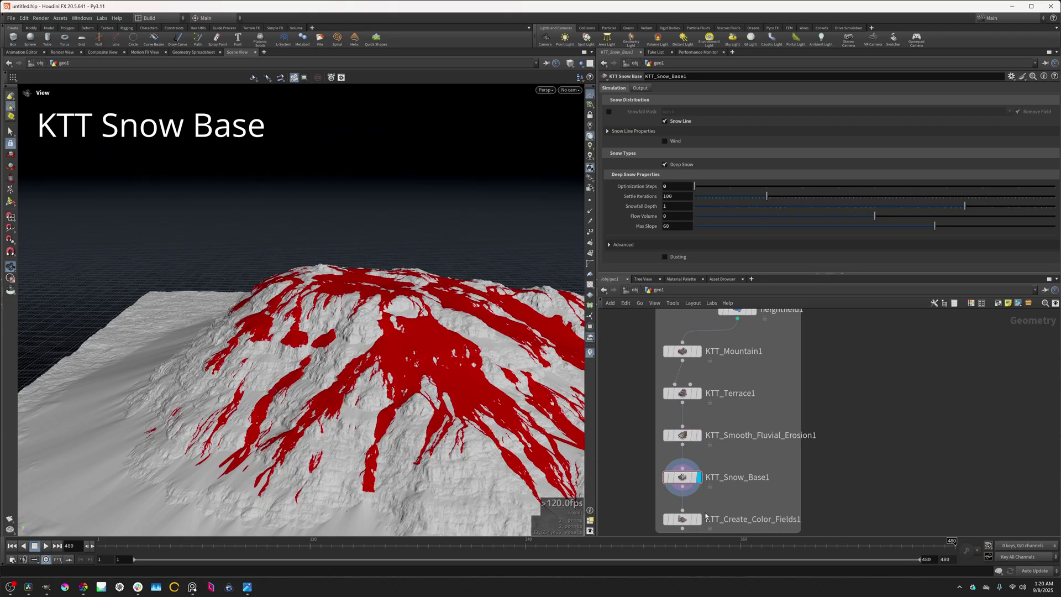
left_click(699, 520)
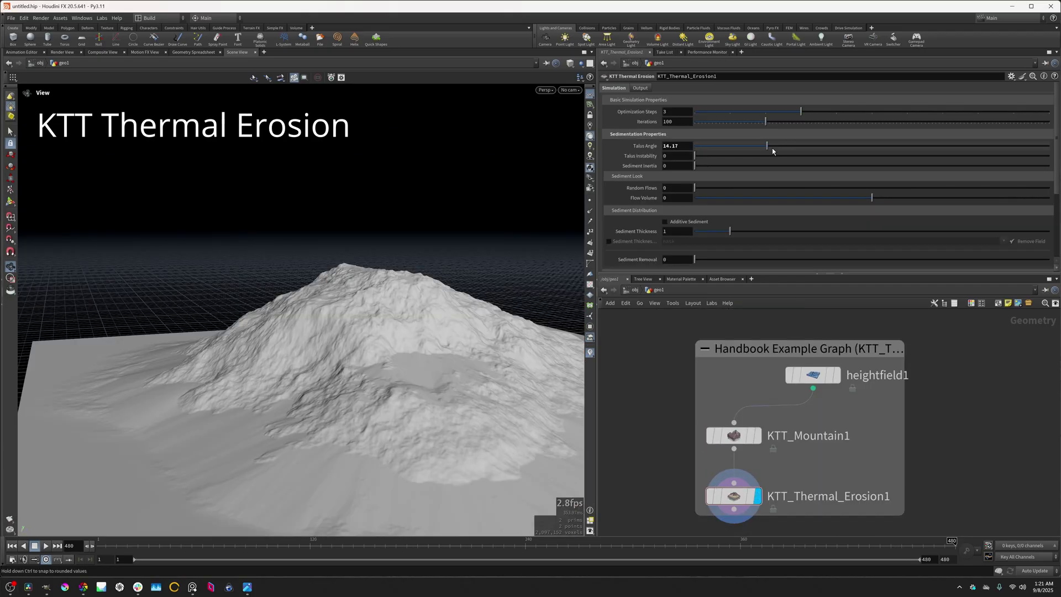
- Set KTT_Thermal_Erosion1's Talus Angle to 0 and Flow Volume to 0.727, and raise its Random Flows
left_click_drag(783, 154, 625, 170)
left_click(1002, 196)
mouse_move(311, 373)
left_mouse_down()
mouse_move(228, 477)
mouse_move(350, 393)
mouse_move(271, 384)
mouse_move(433, 339)
mouse_move(322, 369)
left_mouse_up()
left_click_drag(846, 189, 938, 191)
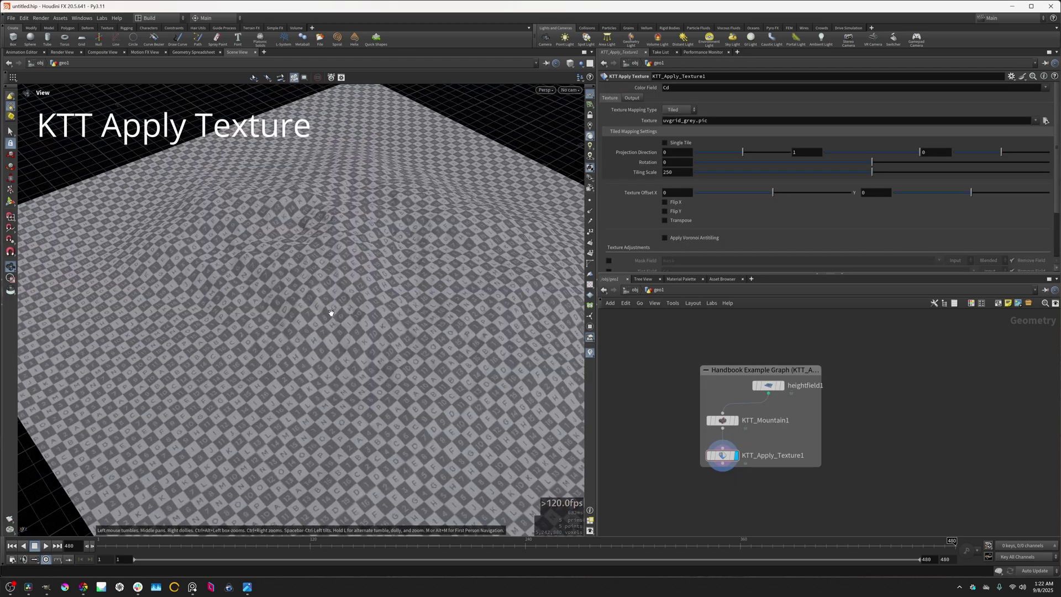
left_click_drag(331, 312, 365, 332)
- Set KTT_Apply_Texture1's texture to mandrill.pic, enable Apply Voronoi Antitiling, and inspect the textured terrain
scroll(350, 311, "down", 3)
left_click(1035, 120)
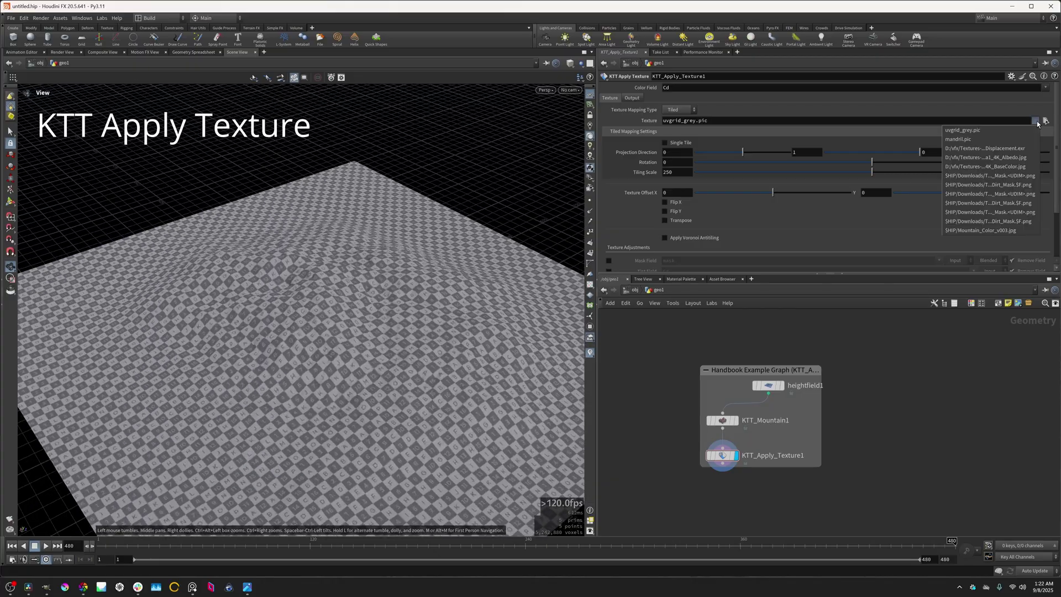
left_click(994, 139)
left_click(678, 238)
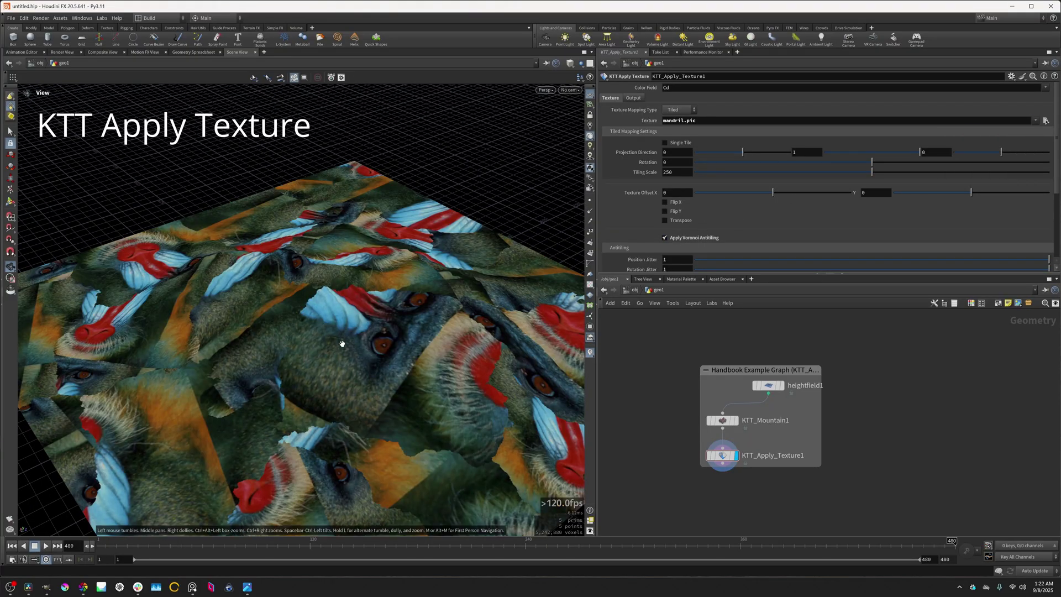
mouse_move(334, 344)
left_mouse_down()
mouse_move(349, 319)
mouse_move(328, 331)
left_mouse_up()
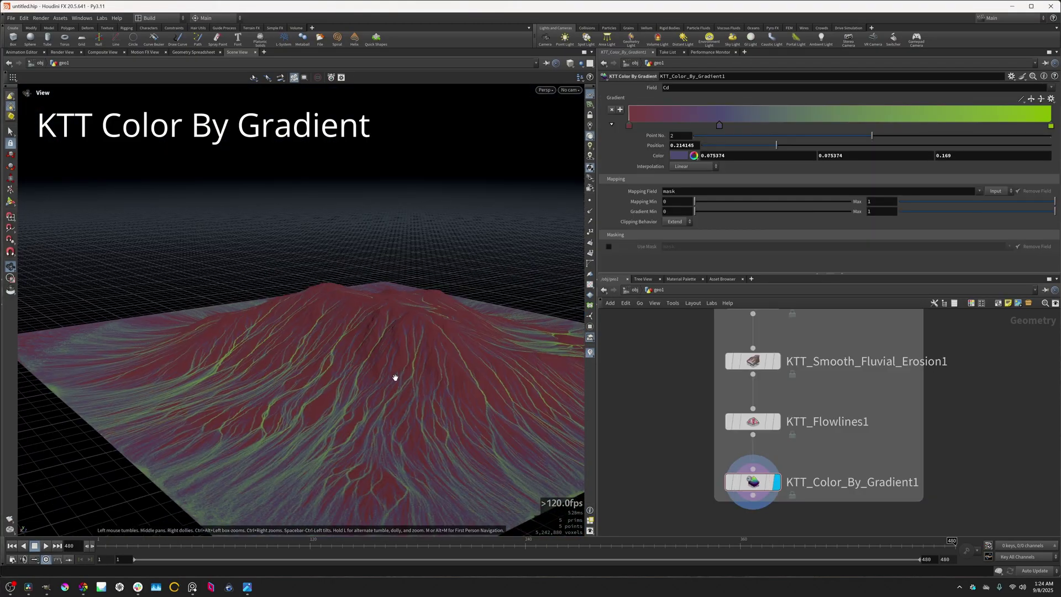
left_click_drag(396, 379, 536, 231)
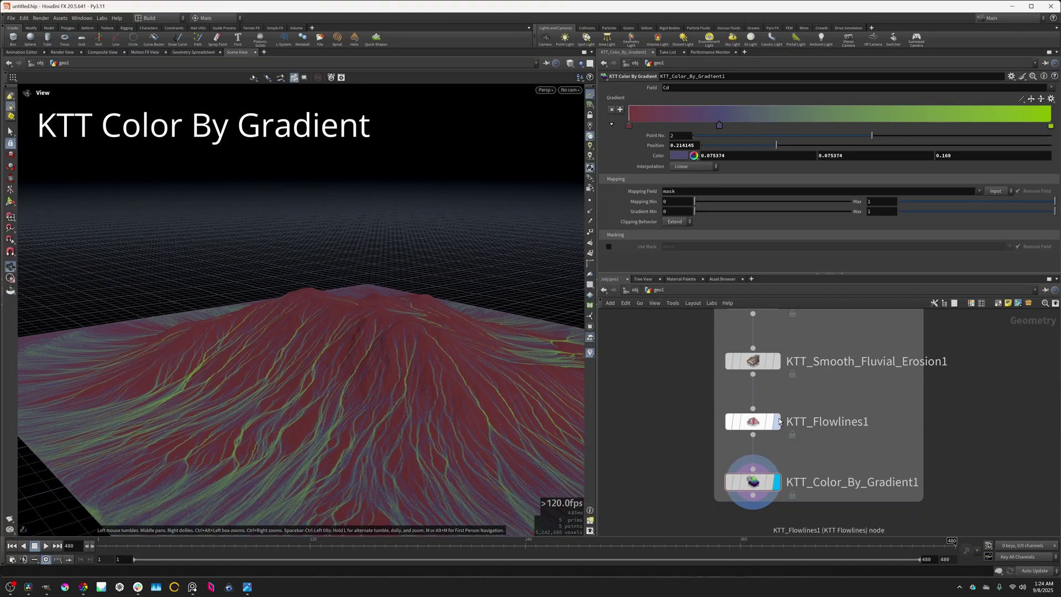
- Display KTT_Flowlines1 to examine the flow mask that drives the gradient coloring
left_click(777, 422)
left_click_drag(367, 379, 627, 164)
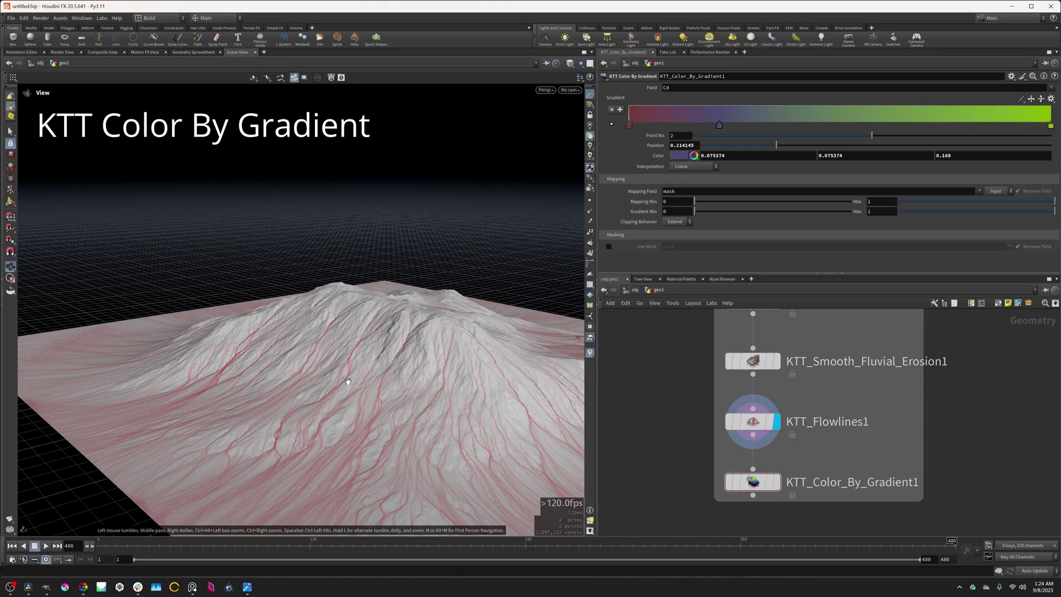
- Display KTT_Color_By_Gradient1 to examine the gradient coloring on the eroded terrain
left_click_drag(361, 382, 254, 372)
left_click(777, 482)
left_click_drag(407, 416, 155, 473)
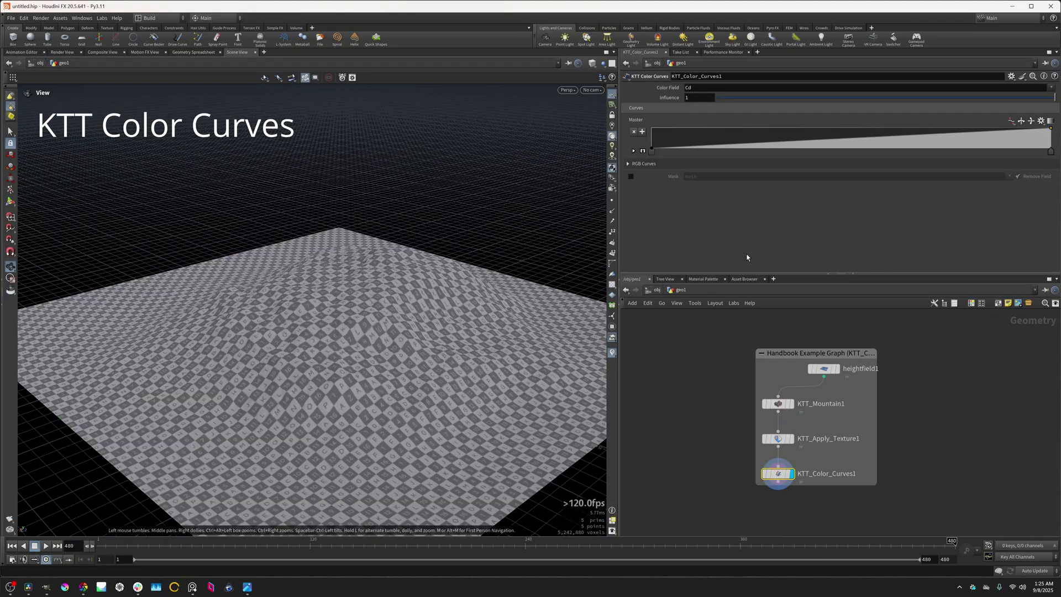
- Shape KTT_Color_Curves1's Master curve into an S to raise contrast, and reshape one of its RGB curves
left_click_drag(783, 144, 789, 150)
left_click_drag(888, 142, 887, 134)
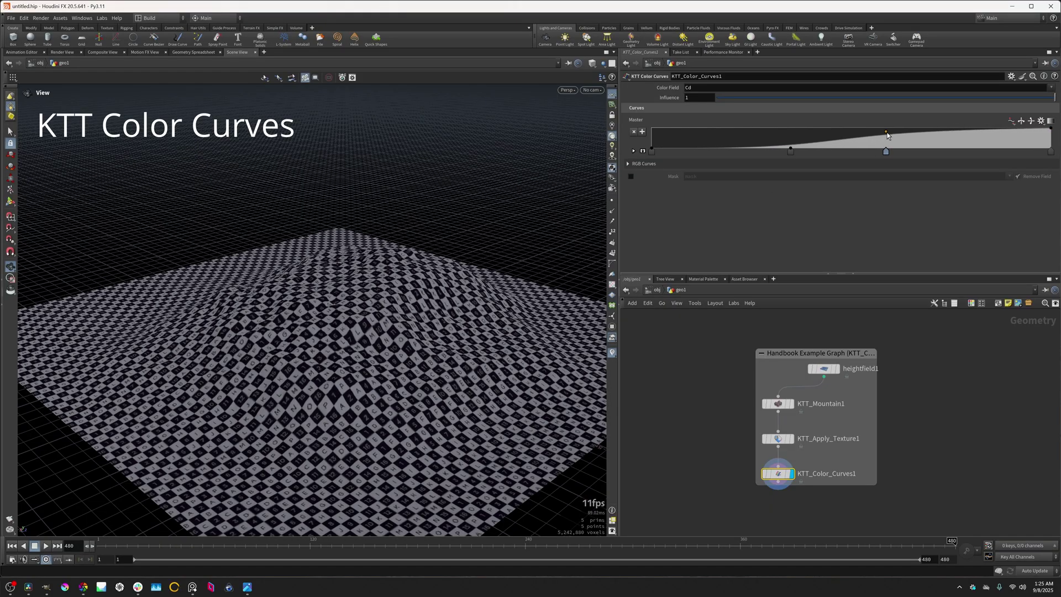
left_click(641, 164)
left_click_drag(724, 194, 802, 180)
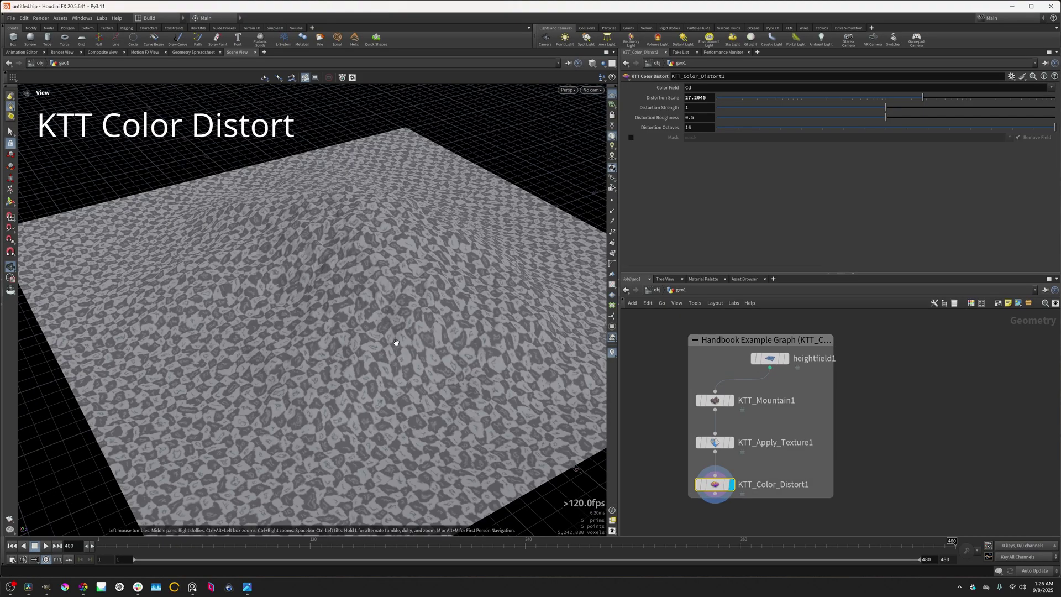
- Compare the example graph's last two nodes in the viewport and adjust two of the color node's parameters
left_click_drag(396, 343, 475, 376)
left_click(729, 442)
left_click(730, 484)
left_click_drag(930, 100, 956, 101)
left_click_drag(886, 117, 979, 117)
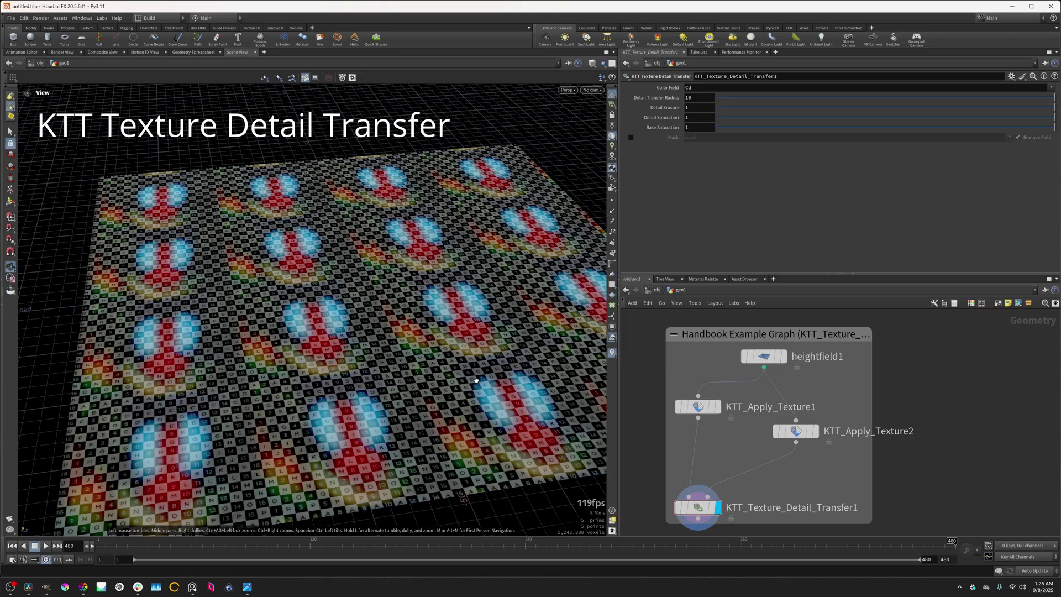
- Compare the two source textures, KTT_Apply_Texture2 and KTT_Apply_Texture1, with the KTT_Texture_Detail_Transfer1 result
left_click_drag(486, 342, 449, 321)
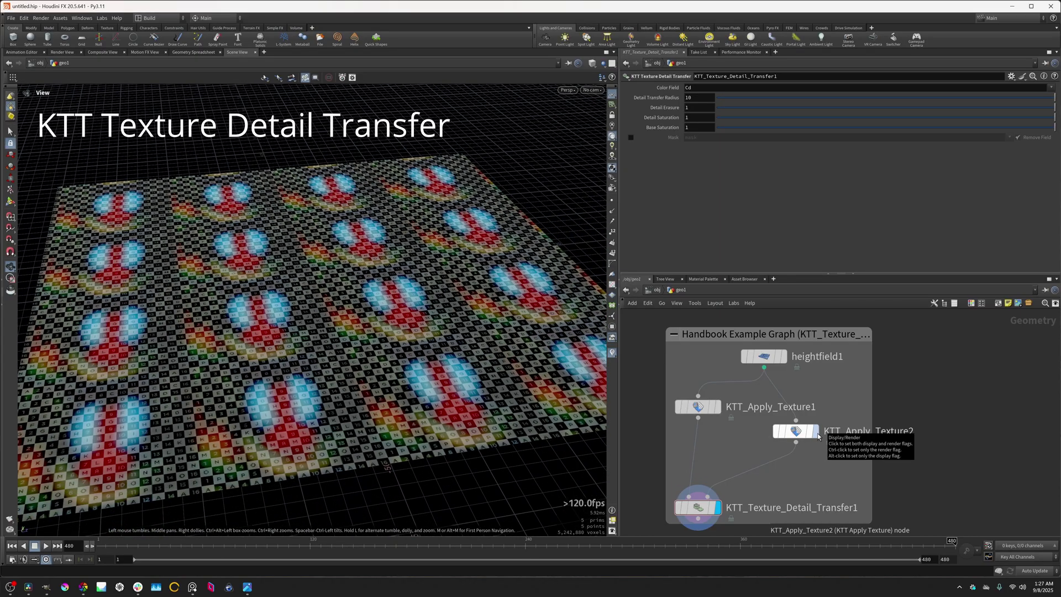
left_click(818, 436)
left_click(717, 408)
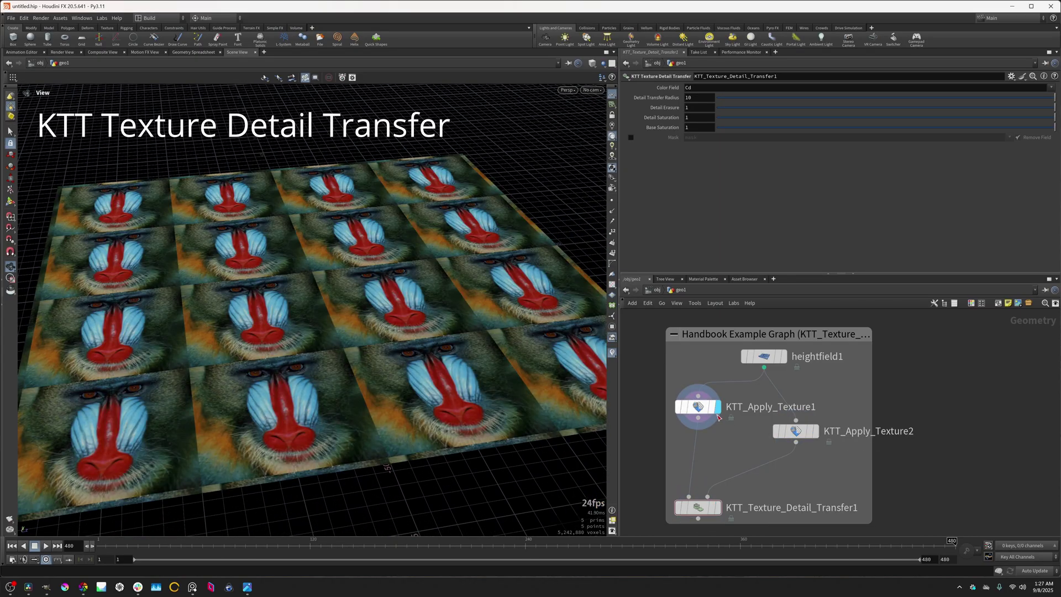
left_click(717, 507)
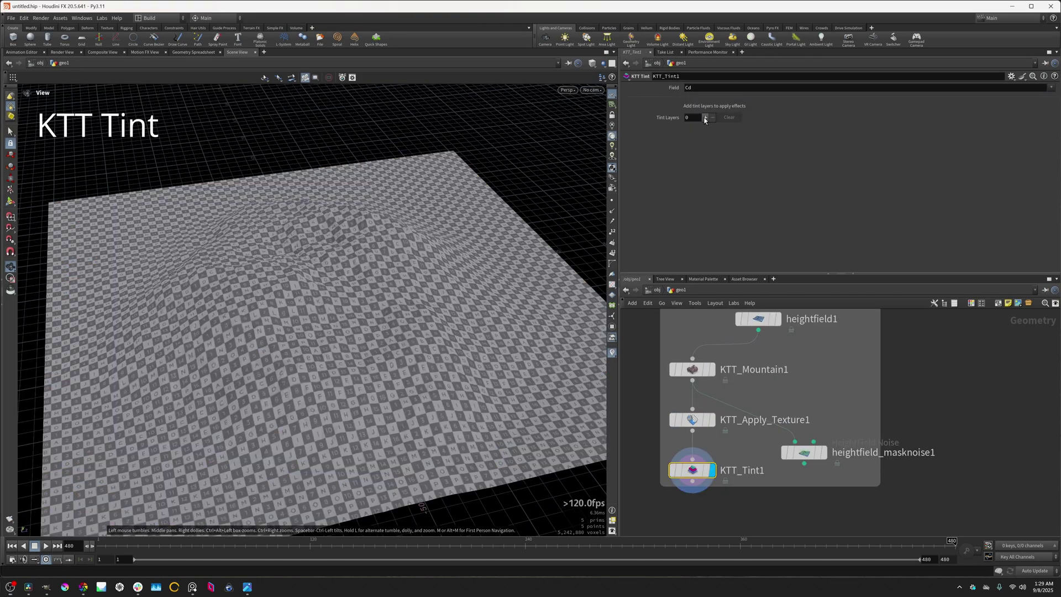
- Add a first tint layer to KTT_Tint1 with a blue tint color of 0, 0, 0.5
left_click(704, 118)
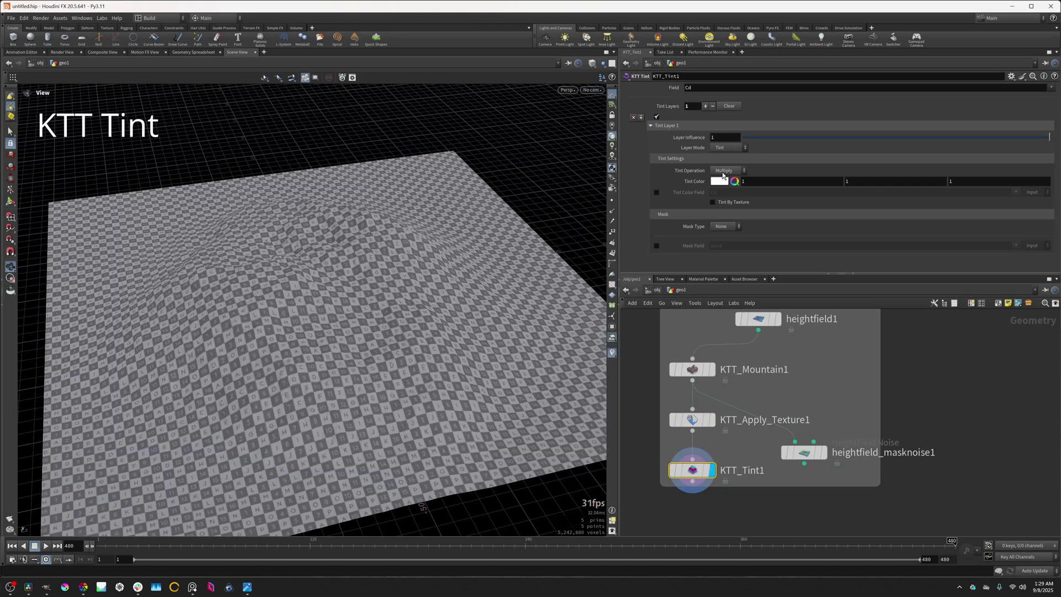
left_click(719, 181)
left_click_drag(816, 152, 865, 139)
left_click(908, 96)
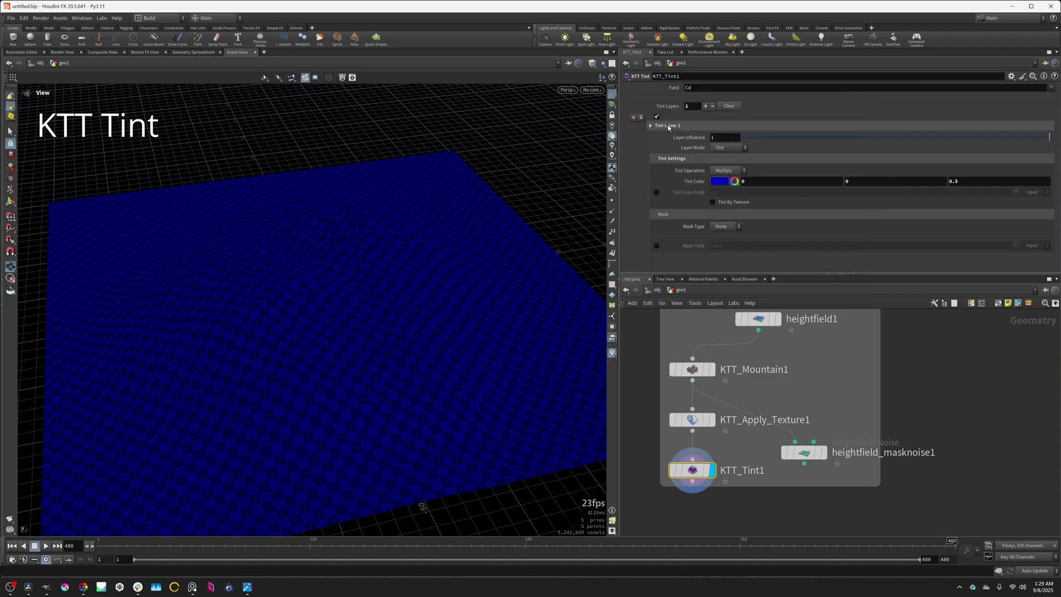
- Collapse Tint Layer 1 and add a second tint layer with its Tint Operation set to Add
left_click(660, 125)
left_click(705, 105)
left_click(685, 143)
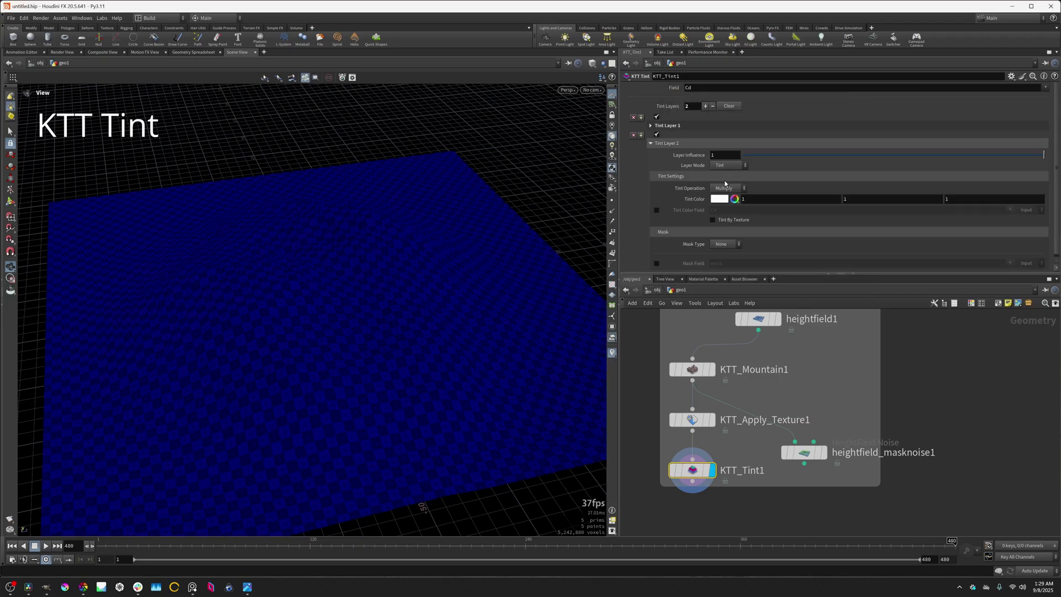
left_click(727, 188)
left_click(724, 208)
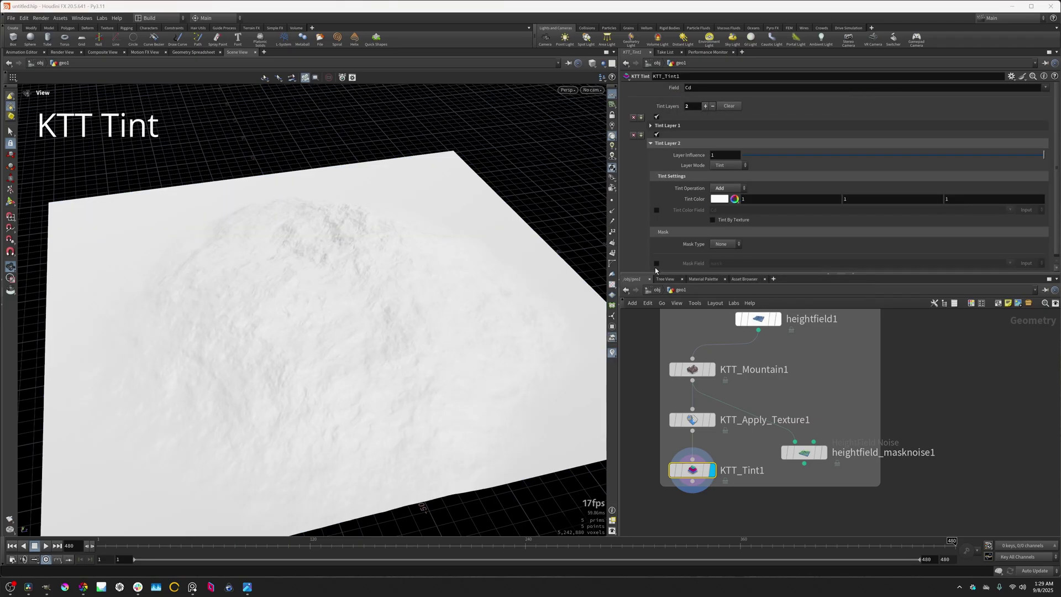
- Mask Tint Layer 2 with the mask field, using Object as its source, and enable Tint By Texture
left_click(656, 264)
left_click(1024, 280)
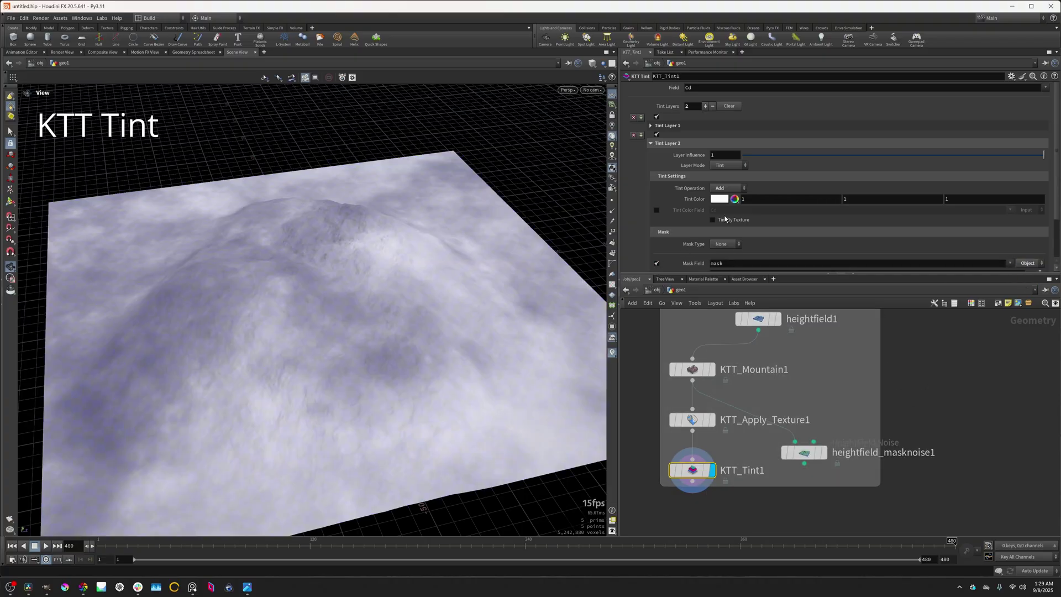
left_click(725, 219)
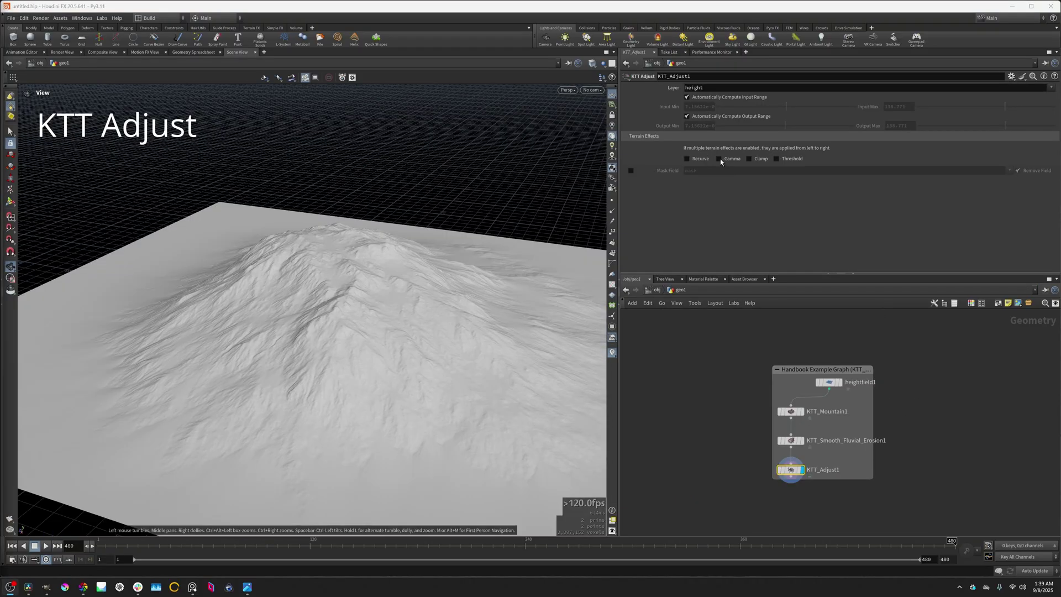
- On KTT_Adjust1, enable Gamma at 2.565 and enable Clamp with Clamp Min 0.275 and a reduced Clamp Max
left_click(719, 159)
left_click_drag(759, 184, 799, 201)
left_click(749, 159)
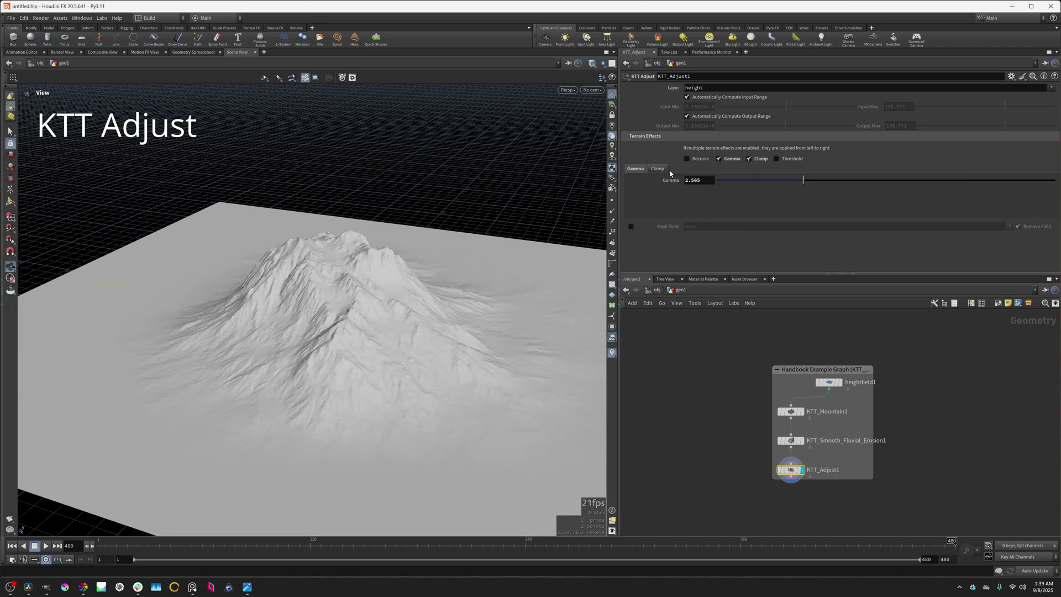
left_click(666, 170)
left_click_drag(718, 191, 867, 204)
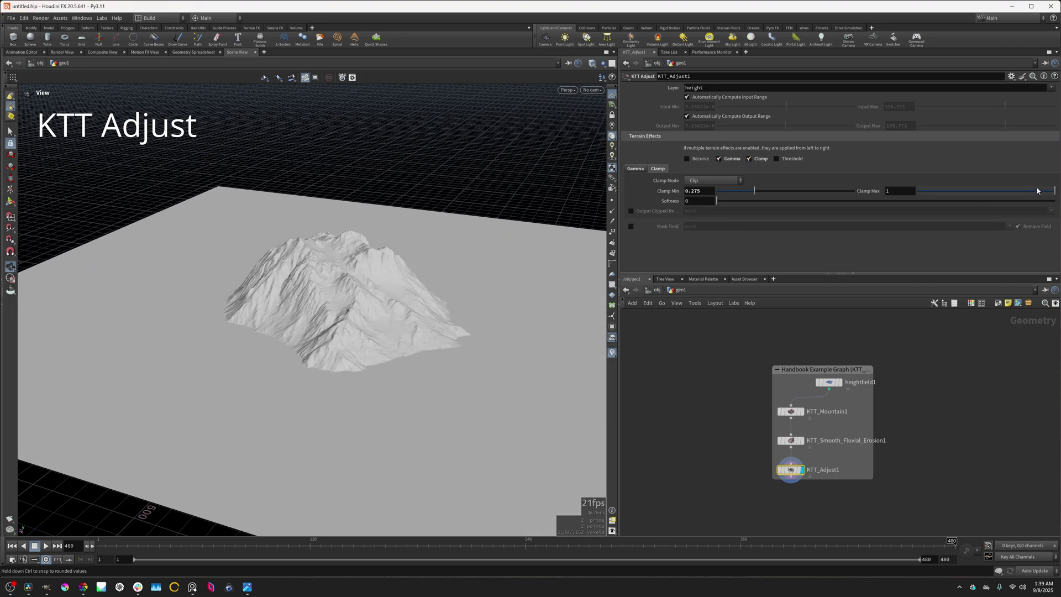
left_click_drag(1037, 191, 972, 192)
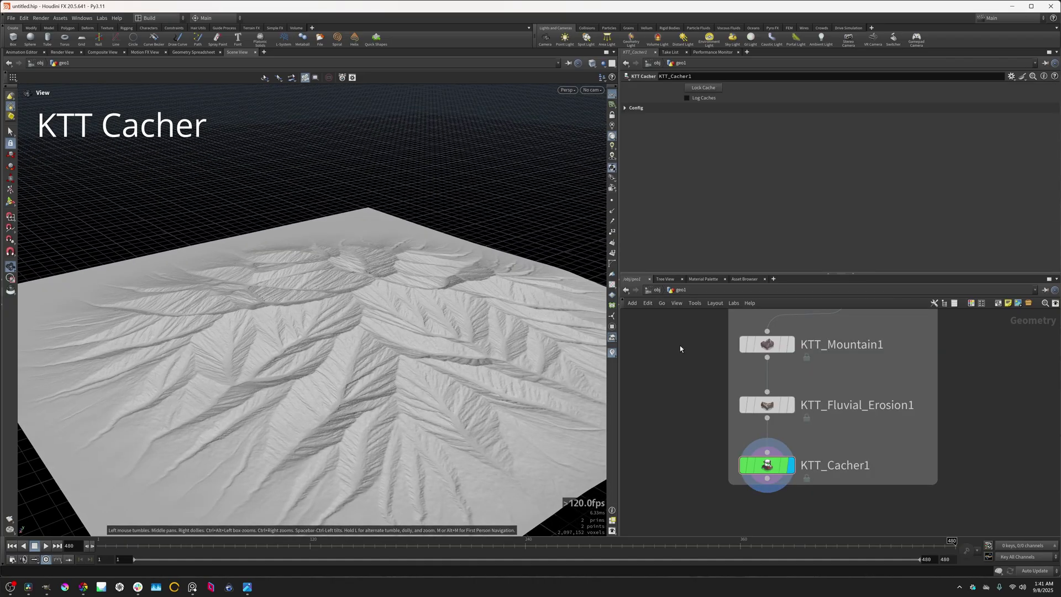
- Lock KTT_Cacher1's cache, release it, and lock it again
left_click(704, 88)
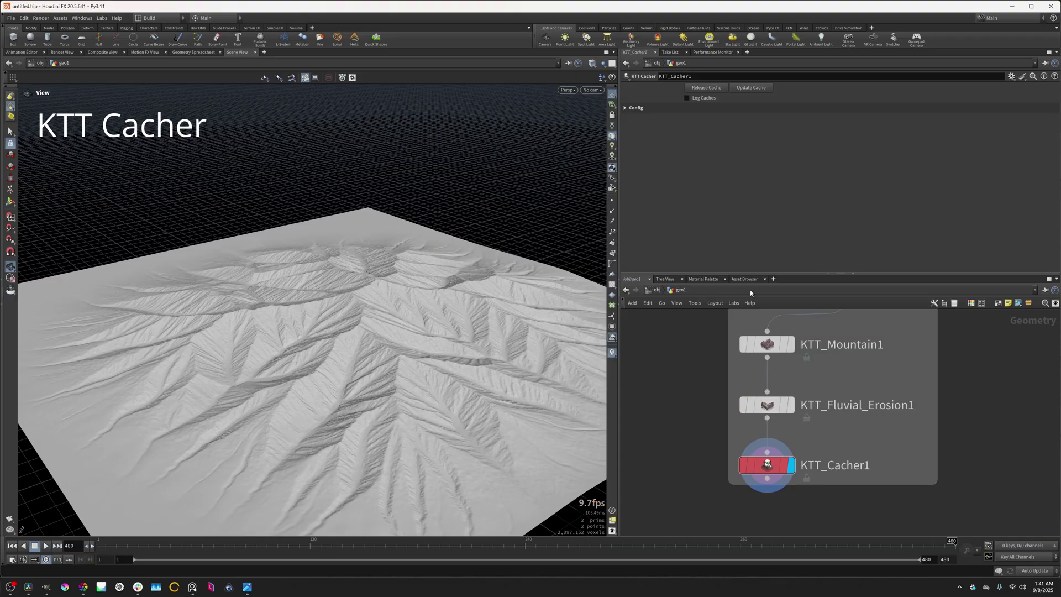
left_click(718, 88)
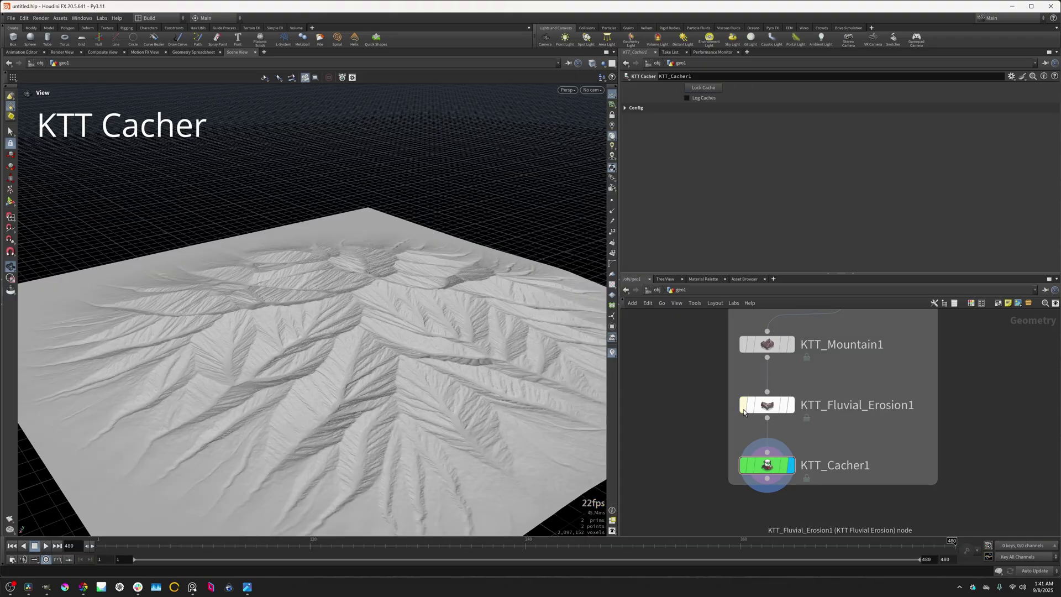
left_click(704, 88)
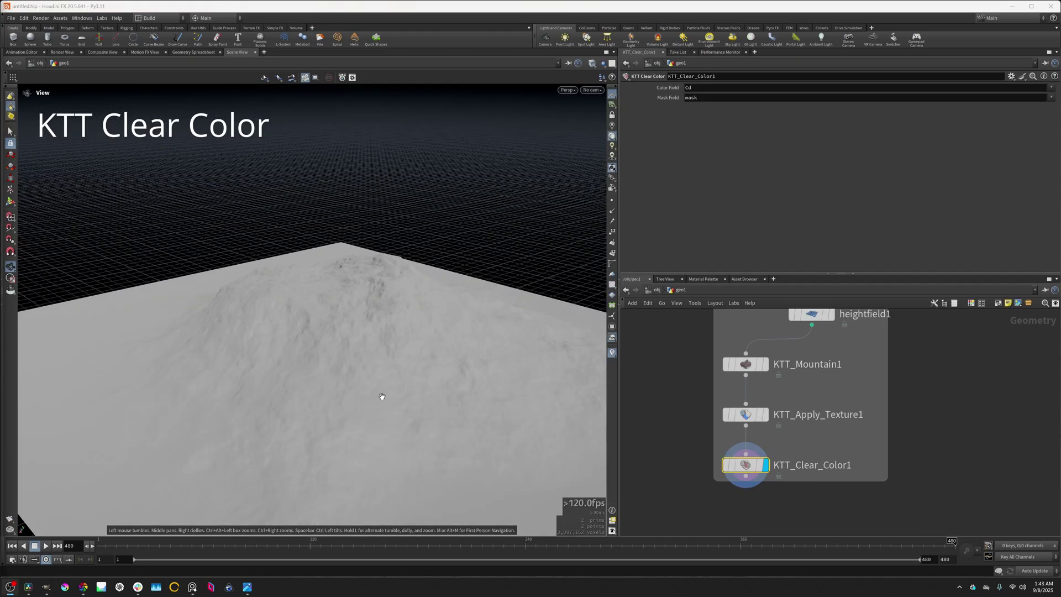
- Compare the textured terrain at KTT_Apply_Texture1 with the cleared result at KTT_Clear_Color1
left_click_drag(397, 410, 364, 466)
left_click(766, 414)
left_click(765, 465)
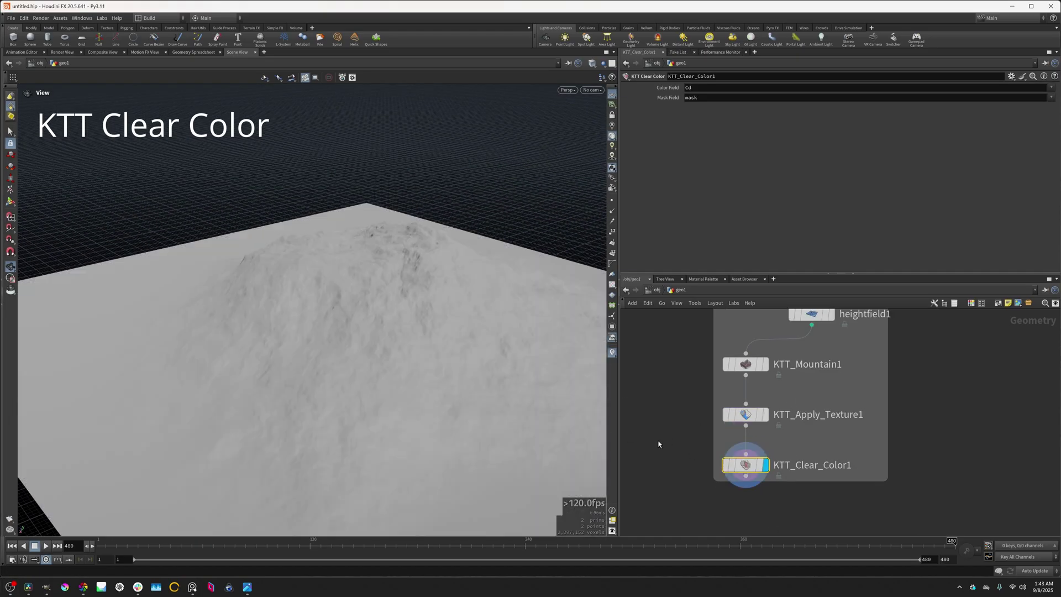
- Compare the KTT_Mountain1 and KTT_Terrace1 inputs with the blended terrain at KTT_Combine1
left_click_drag(296, 280, 287, 337)
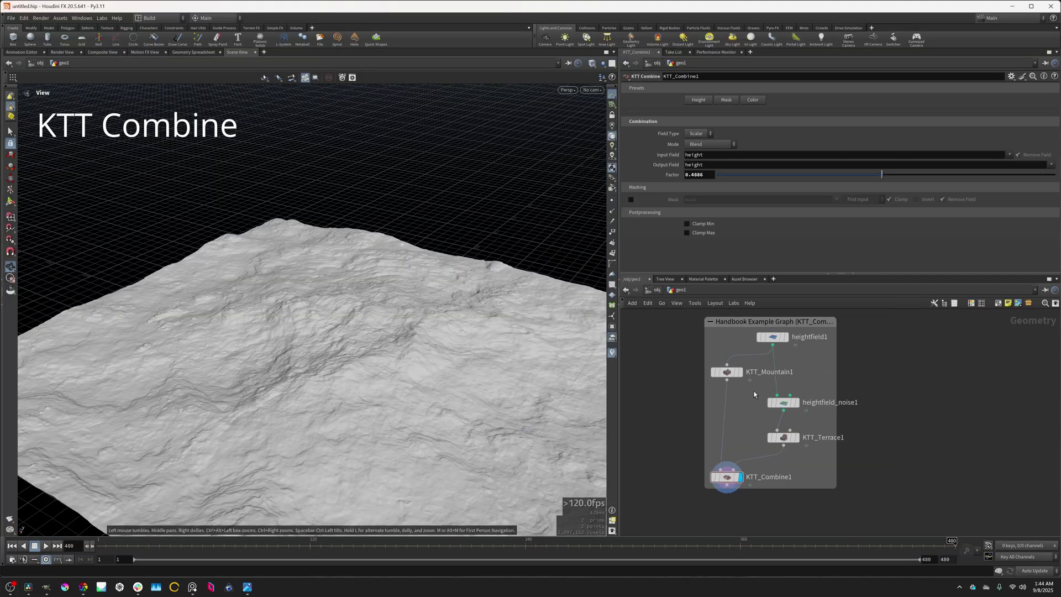
left_click(740, 372)
left_click(796, 438)
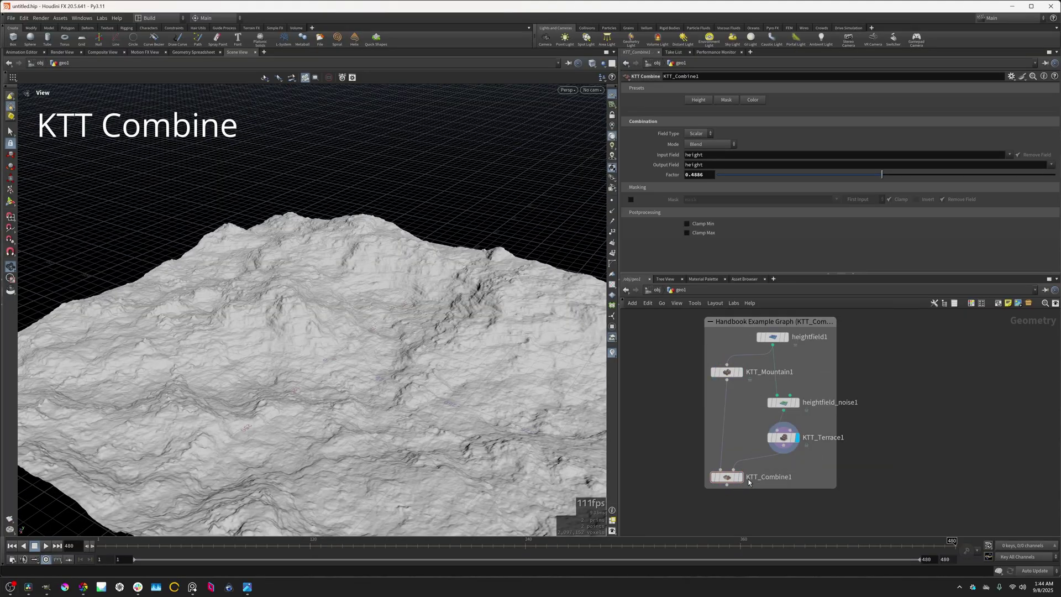
left_click(741, 477)
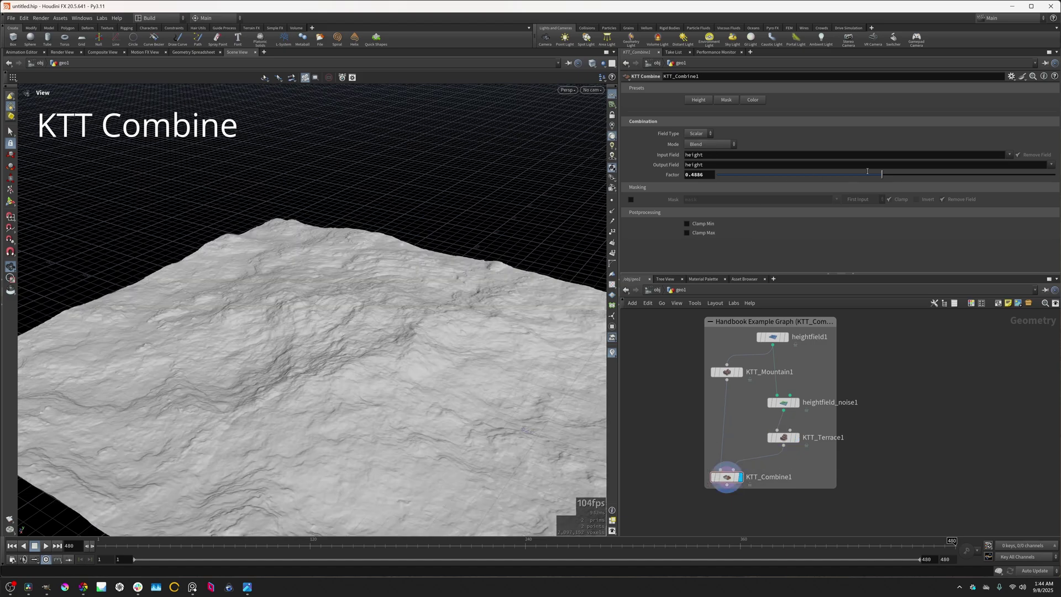
- Set KTT_Combine1's Factor to 1 and its Mode to Max, and inspect the combined terrain
left_click_drag(870, 172, 1054, 174)
left_click(699, 144)
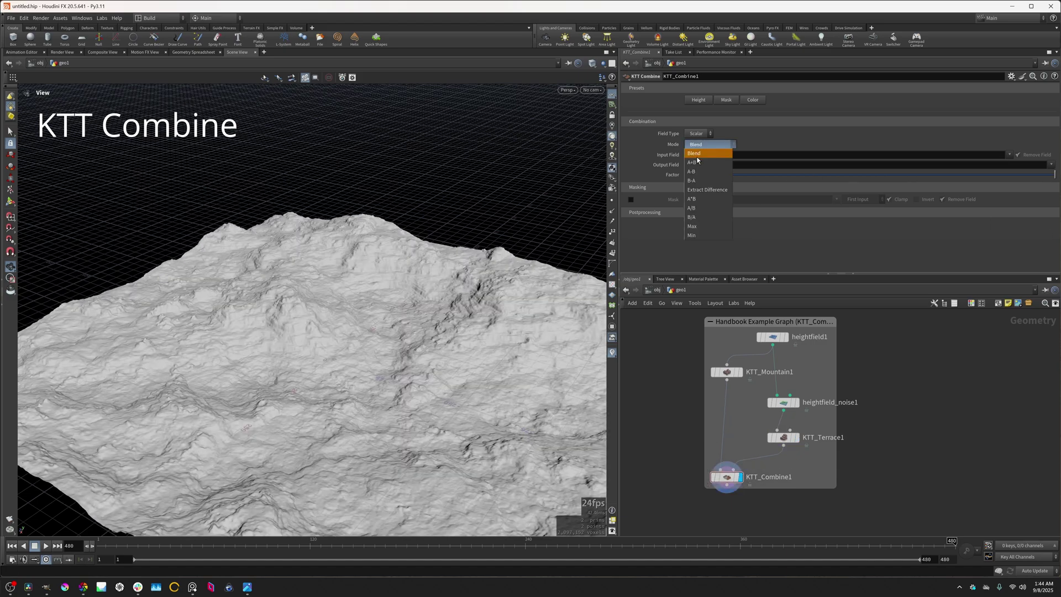
left_click(695, 226)
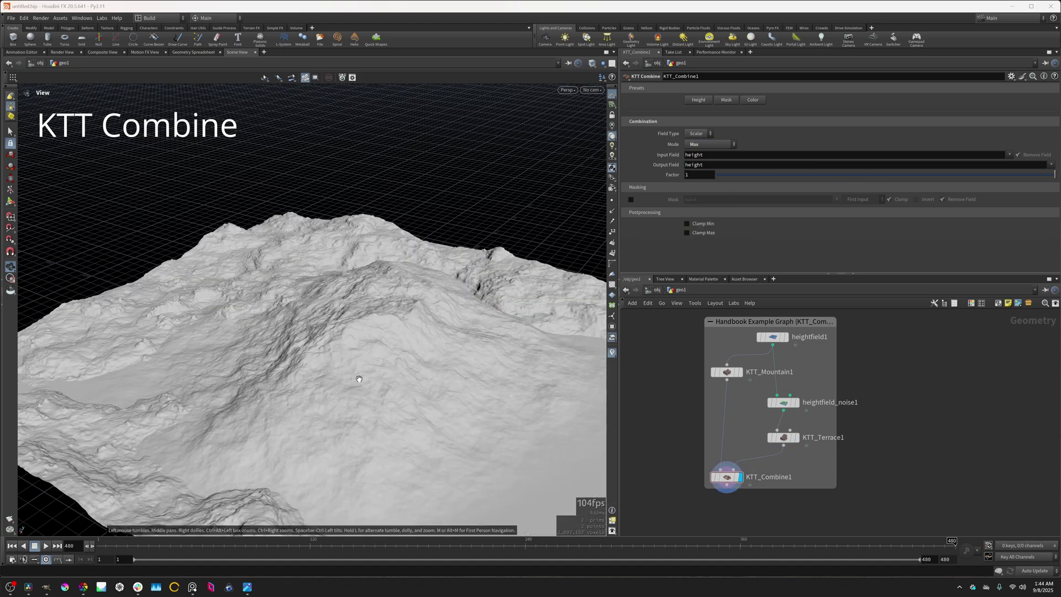
left_click_drag(357, 379, 331, 332)
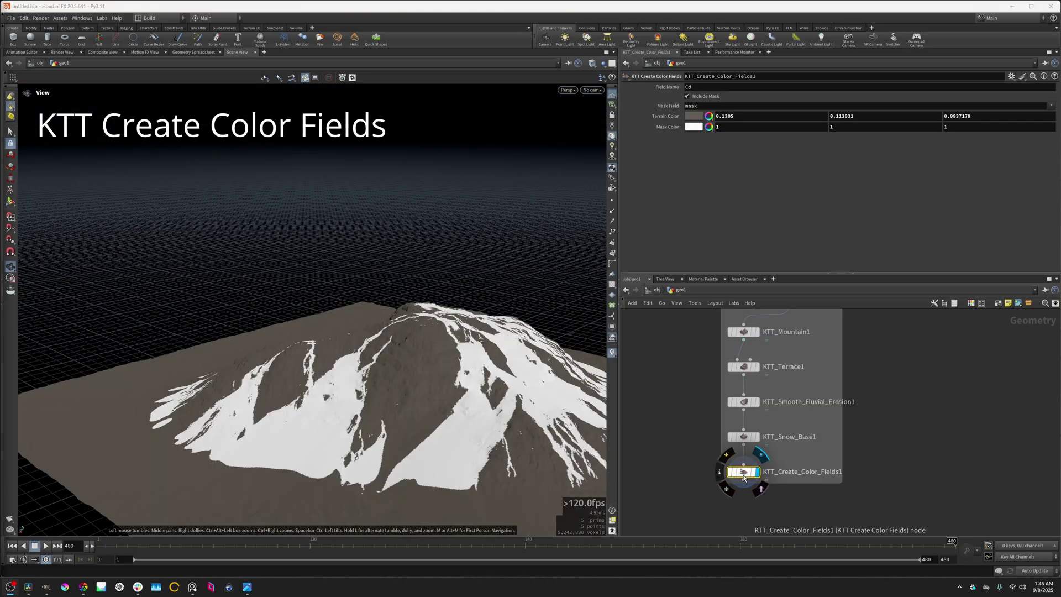
- Examine the volume lists in the node info of KTT_Create_Color_Fields1 and KTT_Snow_Base1
left_click(719, 471)
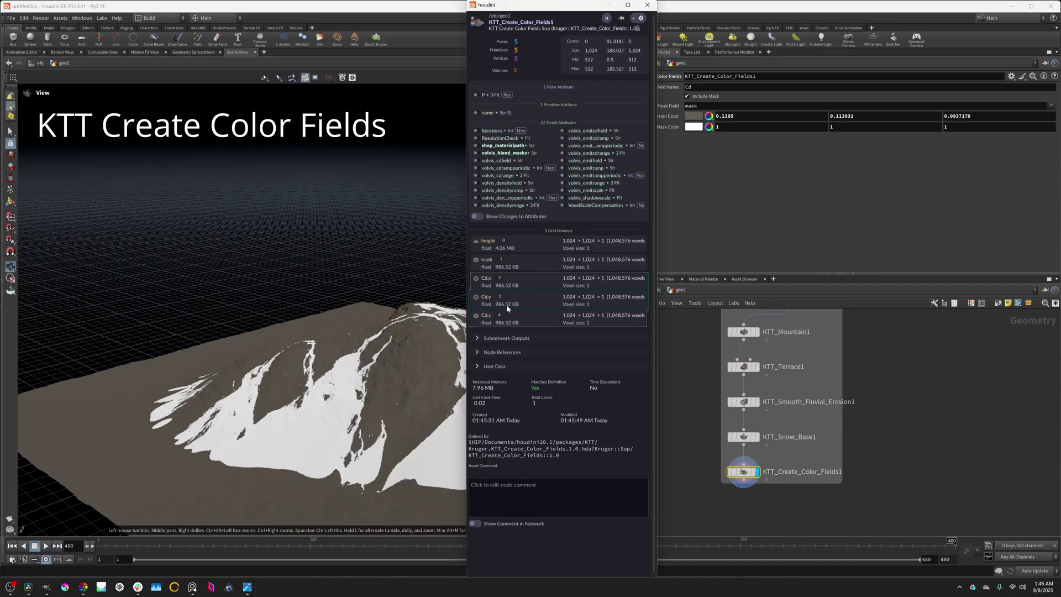
left_click(647, 5)
left_click(746, 437)
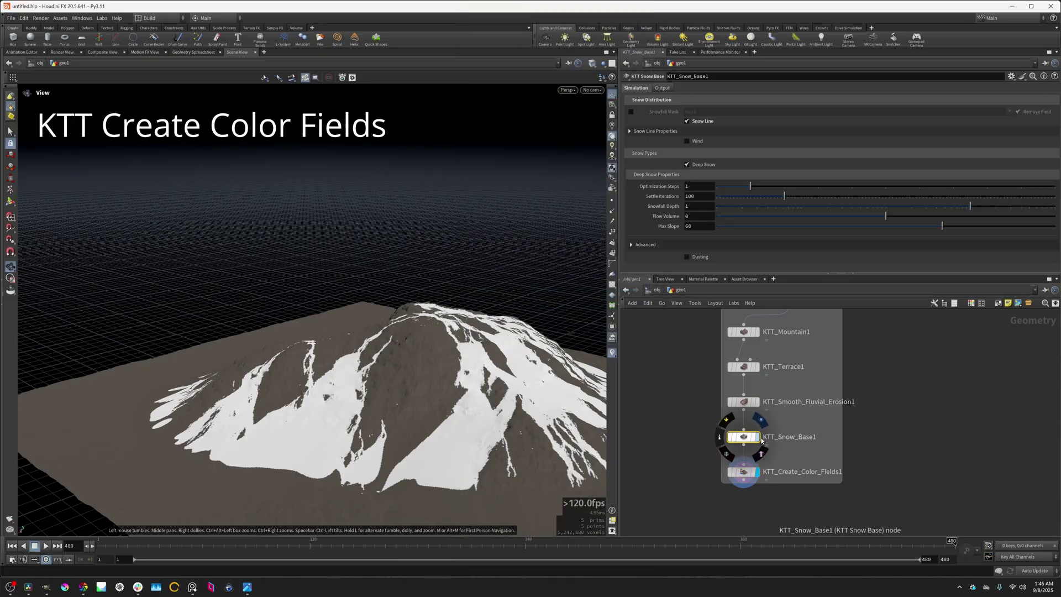
left_click(720, 439)
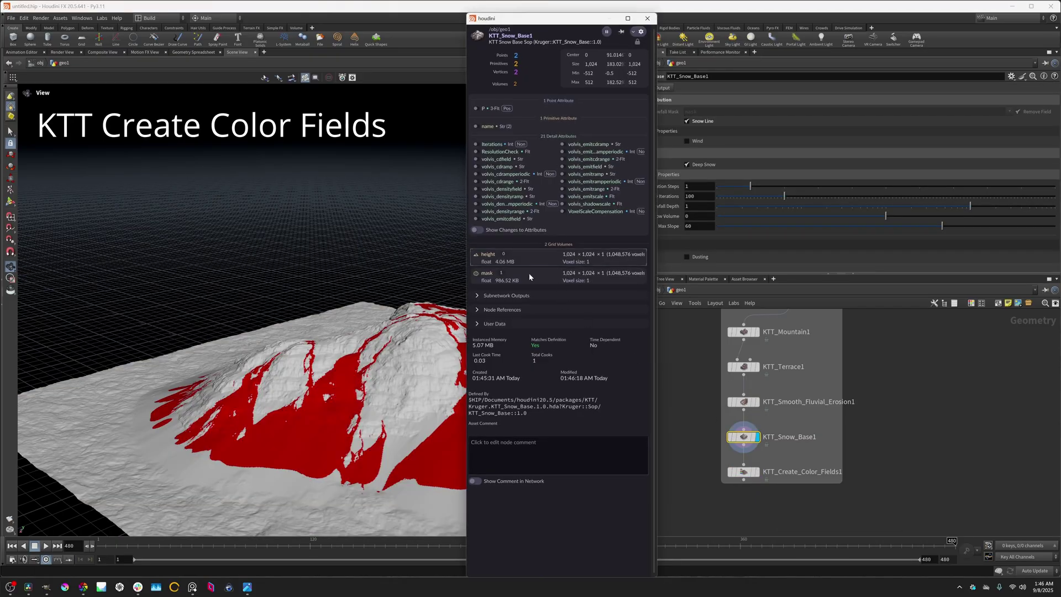
left_click(647, 18)
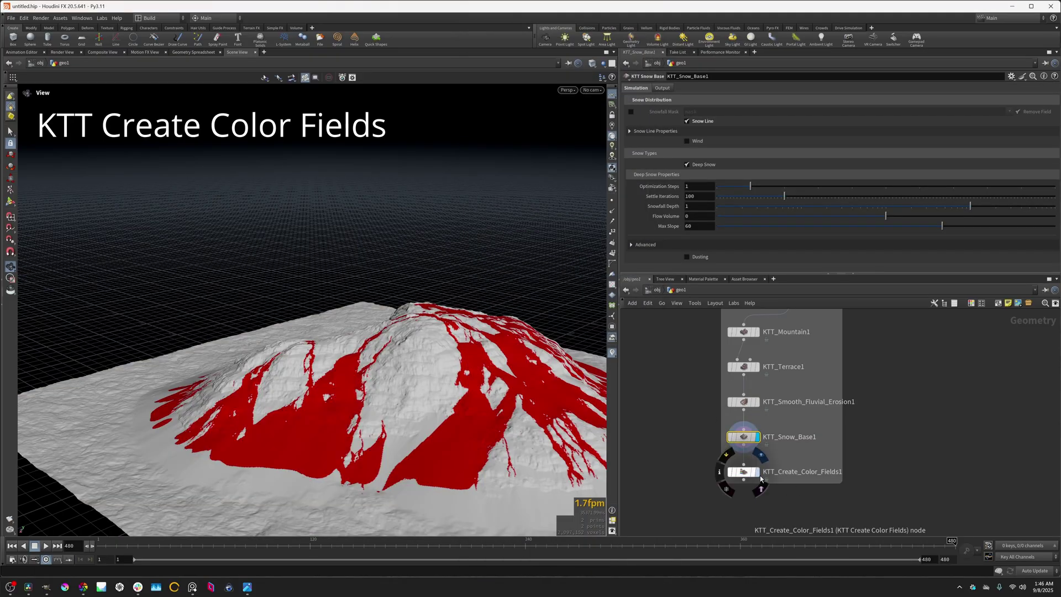
- Display KTT_Create_Color_Fields1 and set its Terrain Color to blue (0, 0, 0.5)
left_click(753, 472)
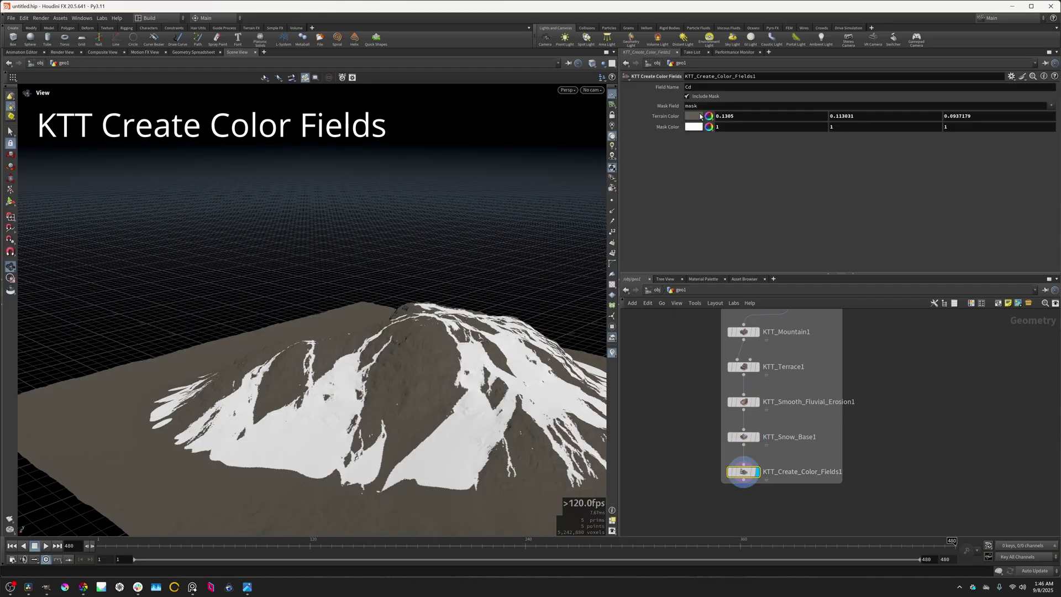
left_click(693, 117)
left_click_drag(795, 138, 890, 138)
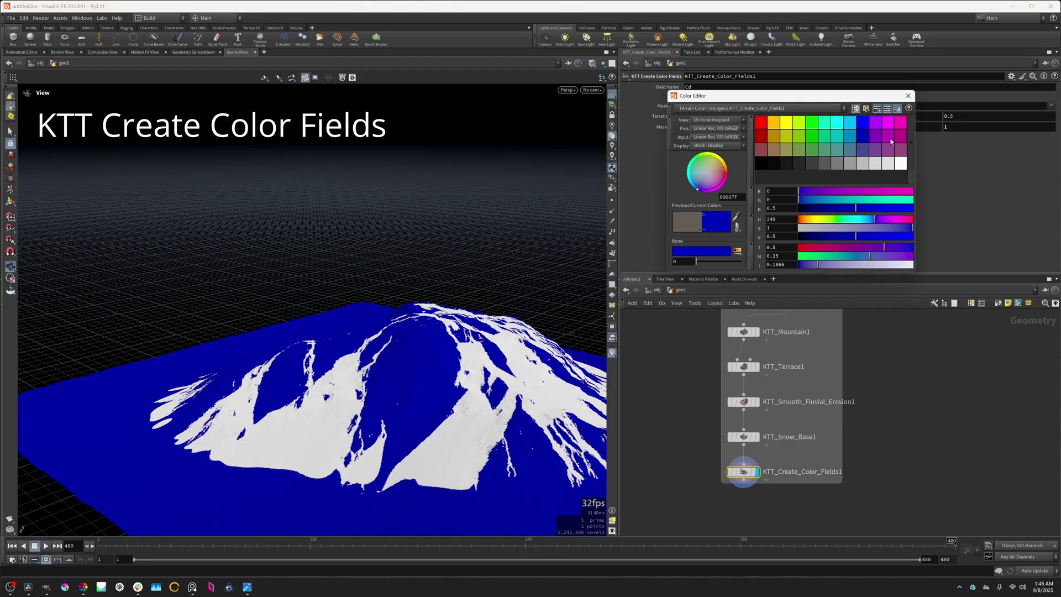
left_click(908, 95)
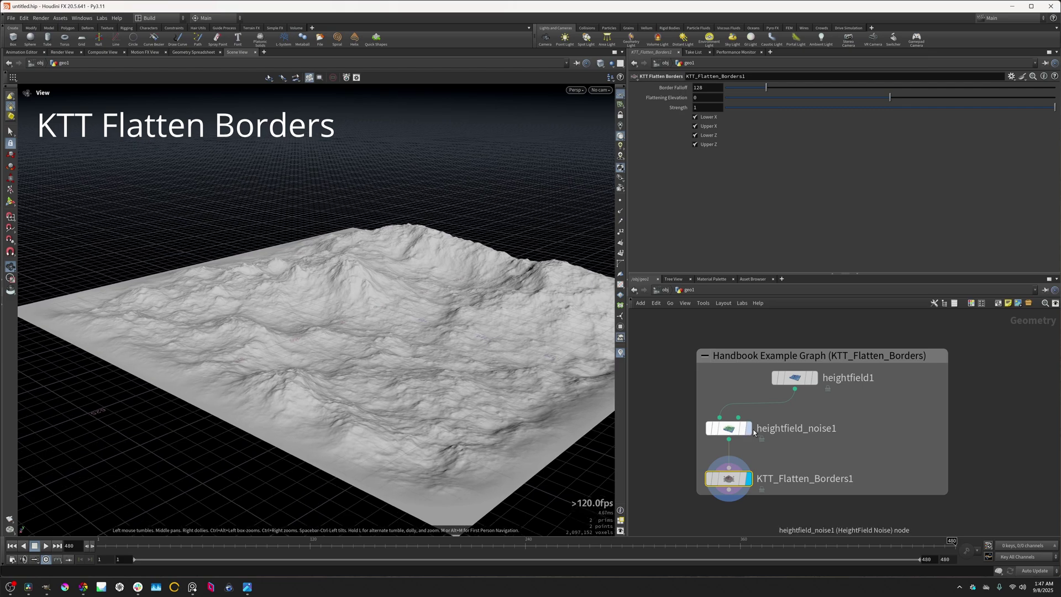
- Compare the raw heightfield_noise1 terrain with the flattened edges at KTT_Flatten_Borders1
left_click(747, 429)
left_click(747, 479)
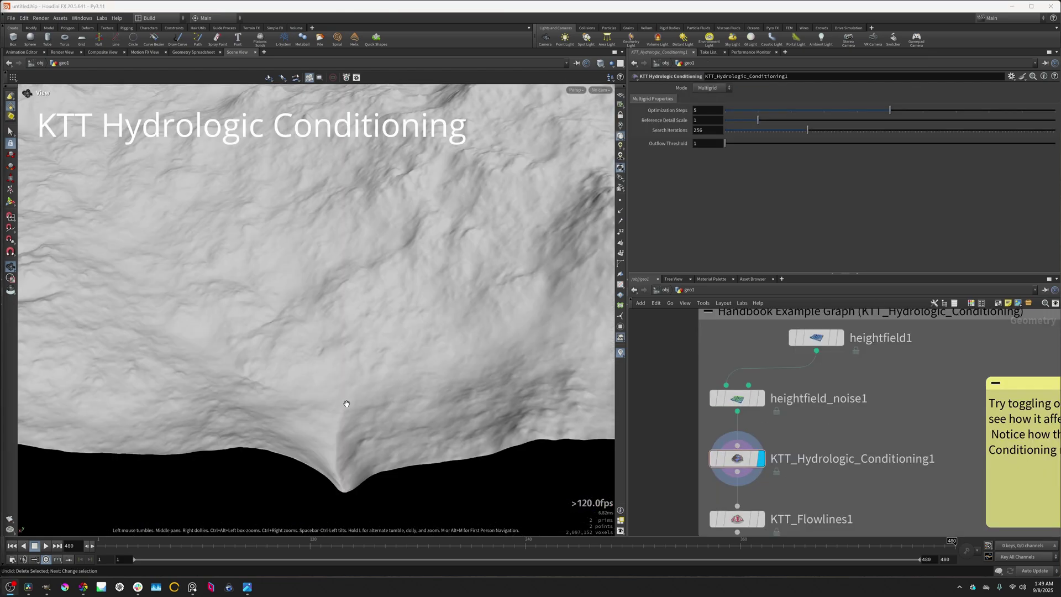
- Inspect the terrain edge at KTT_Hydrologic_Conditioning1 and display heightfield_noise1 to compare it with the unconditioned terrain
left_click_drag(347, 403, 567, 451)
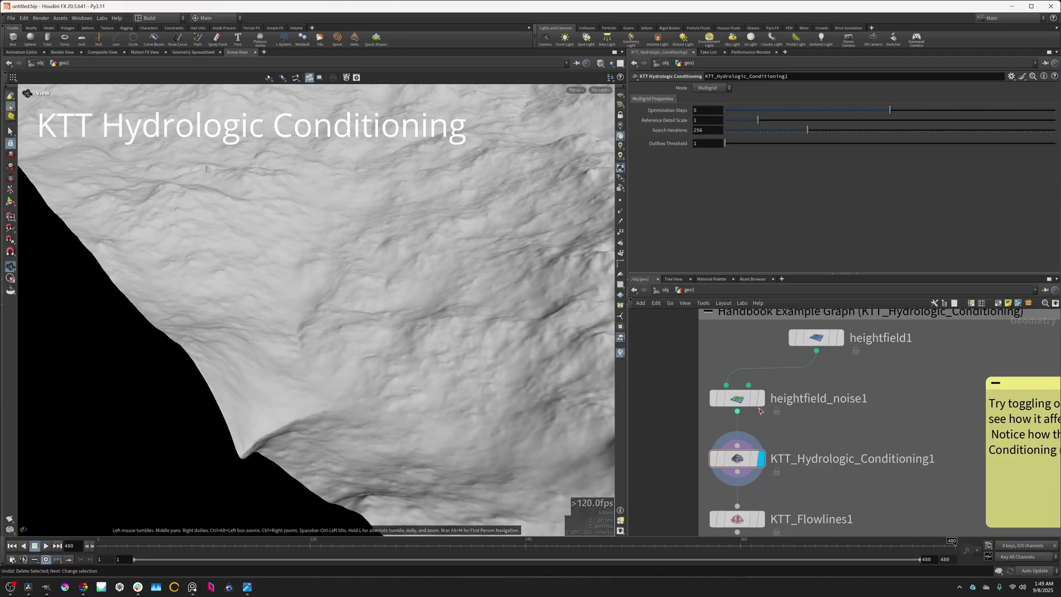
left_click(760, 398)
left_click_drag(379, 426, 360, 393)
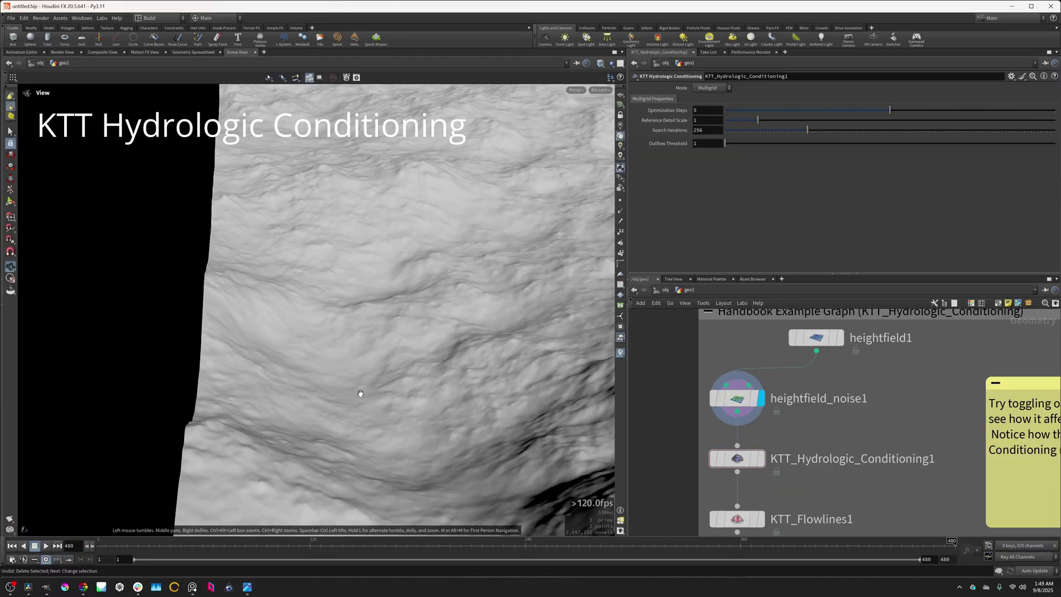
- Compare the terrain edge at KTT_Hydrologic_Conditioning1 with the raw heightfield_noise1 terrain, finishing on the conditioned result
left_click(761, 458)
left_click_drag(380, 429, 382, 383)
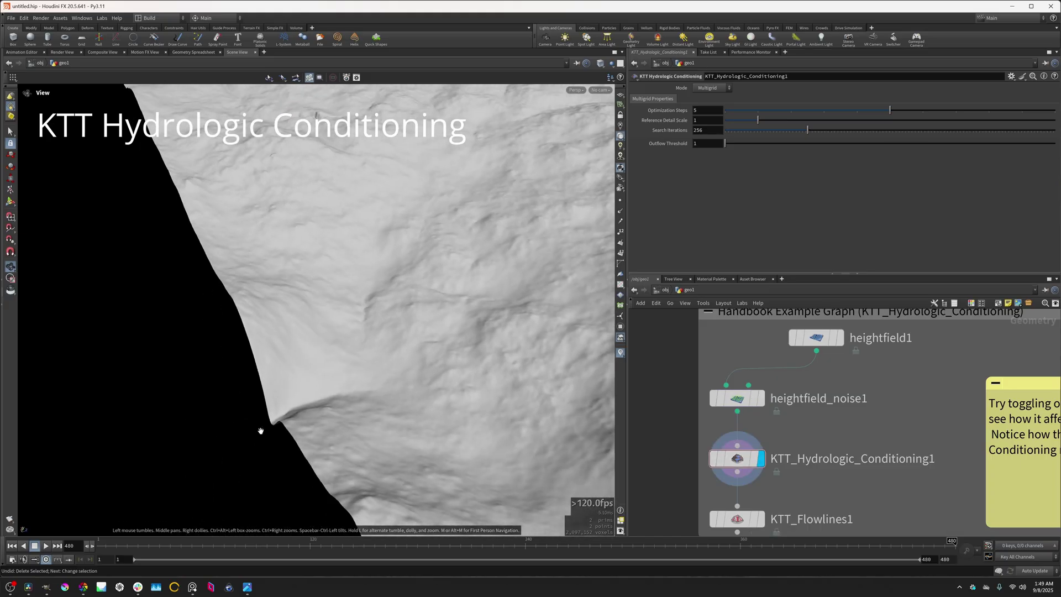
left_click(761, 398)
left_click_drag(371, 273, 355, 330)
left_click(761, 459)
left_click_drag(459, 343, 392, 289)
left_click_drag(266, 456, 381, 344)
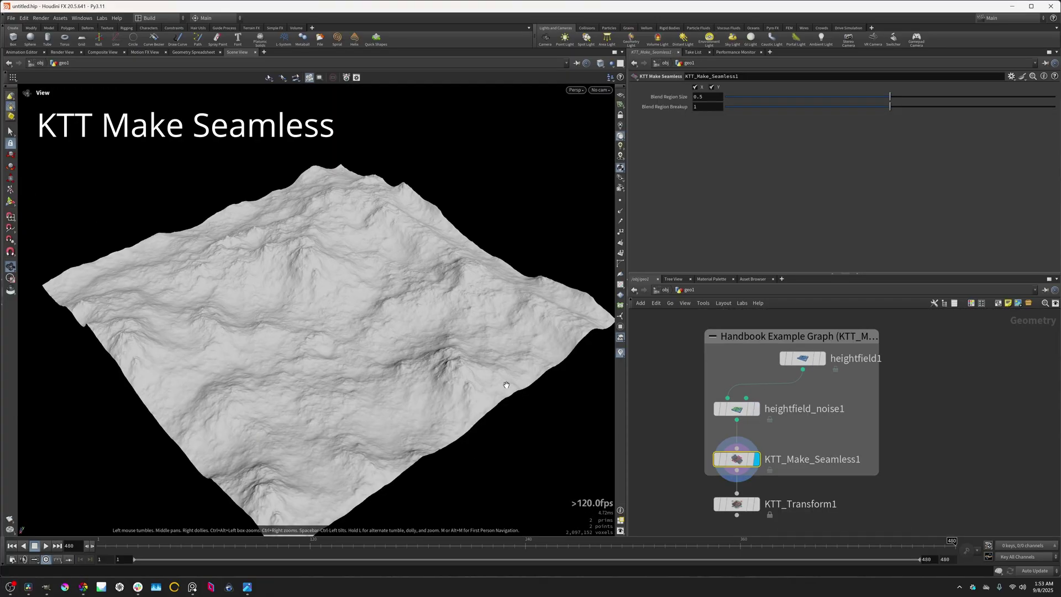
- Display KTT_Transform1 below KTT_Make_Seamless1 and set its Scale to 0.362 to tile the seamless terrain
left_click_drag(452, 367, 481, 301)
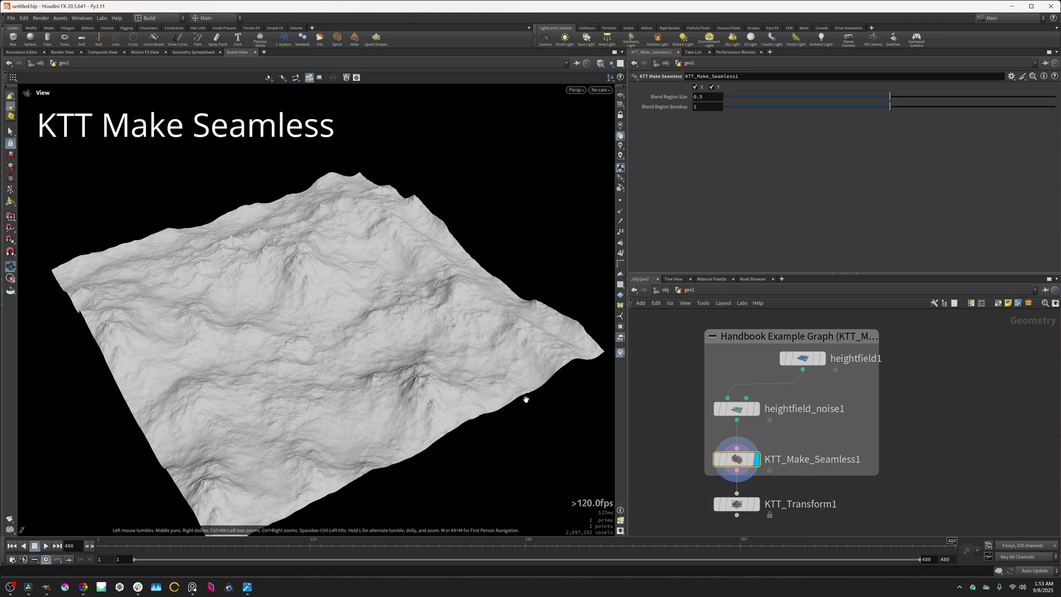
left_click_drag(284, 339, 267, 341)
left_click(756, 504)
left_click(738, 504)
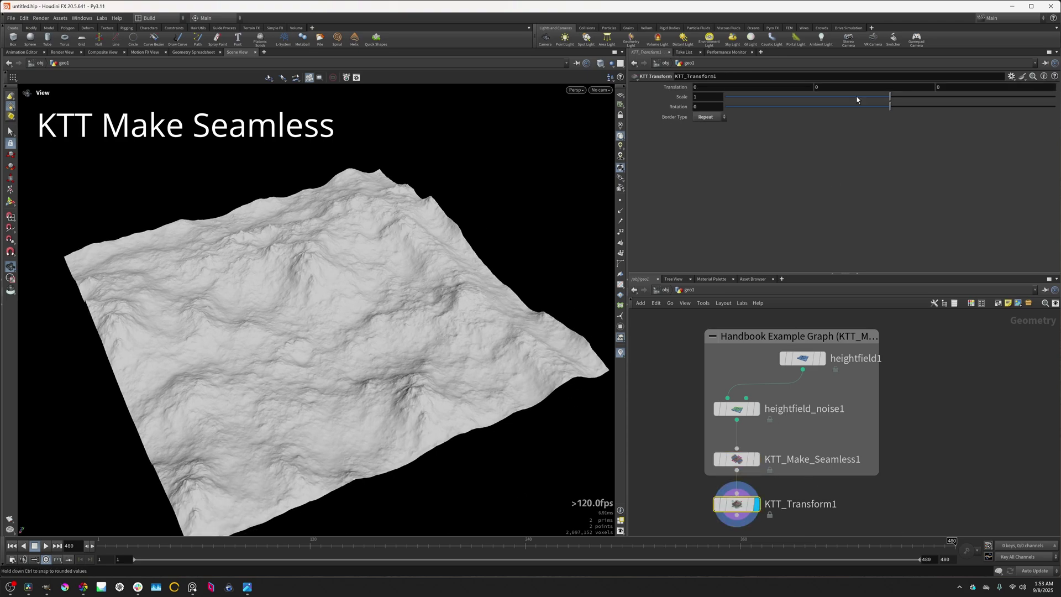
left_click_drag(889, 97, 784, 99)
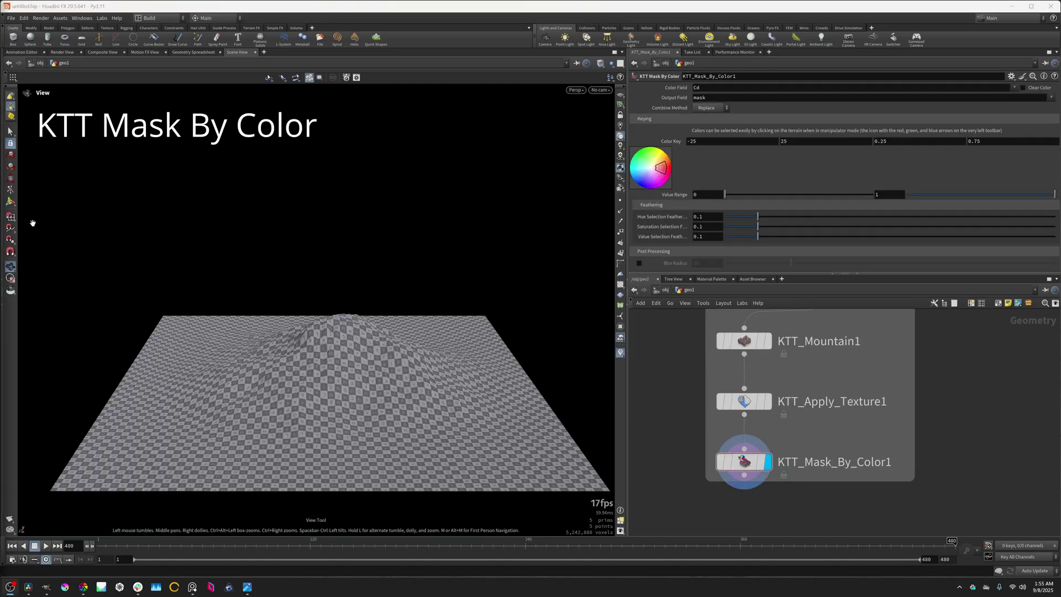
- Sample a checker color from the textured mountain as the KTT_Mask_By_Color1 key and enable Clear Color
left_click(11, 202)
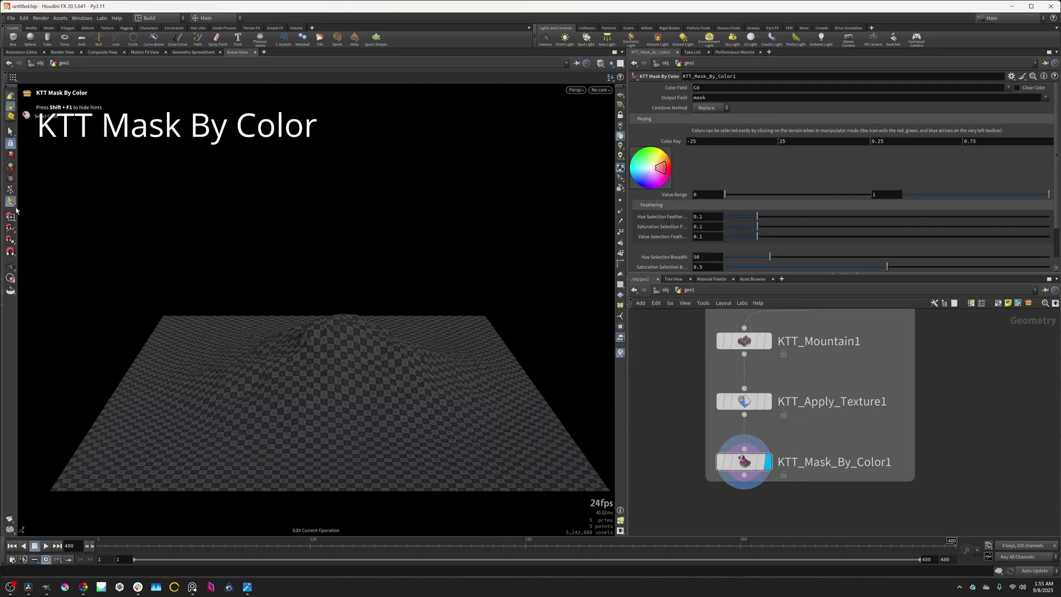
left_click(330, 365)
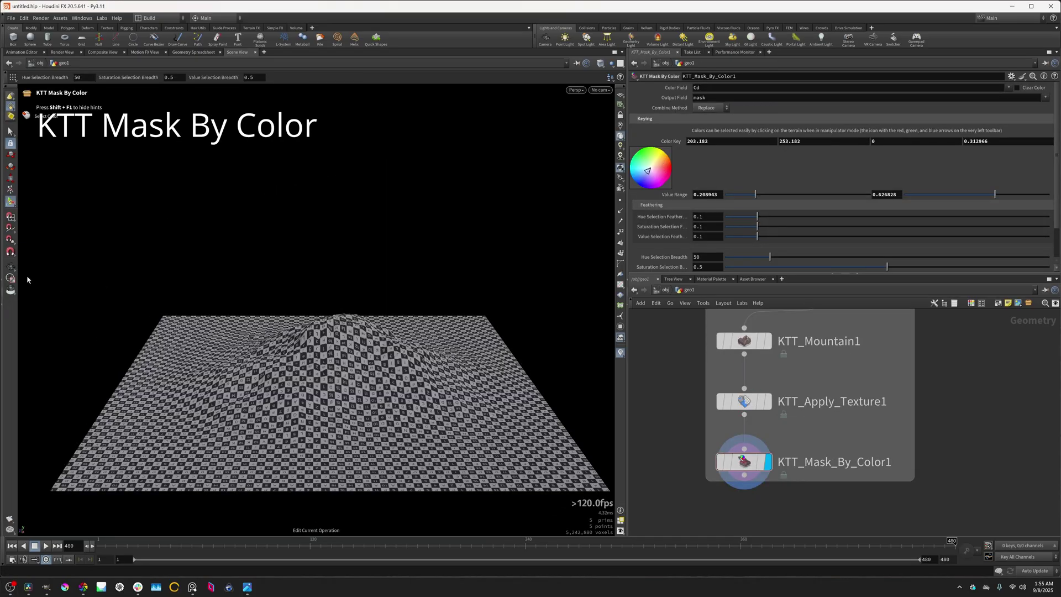
key("Escape")
left_click(1017, 87)
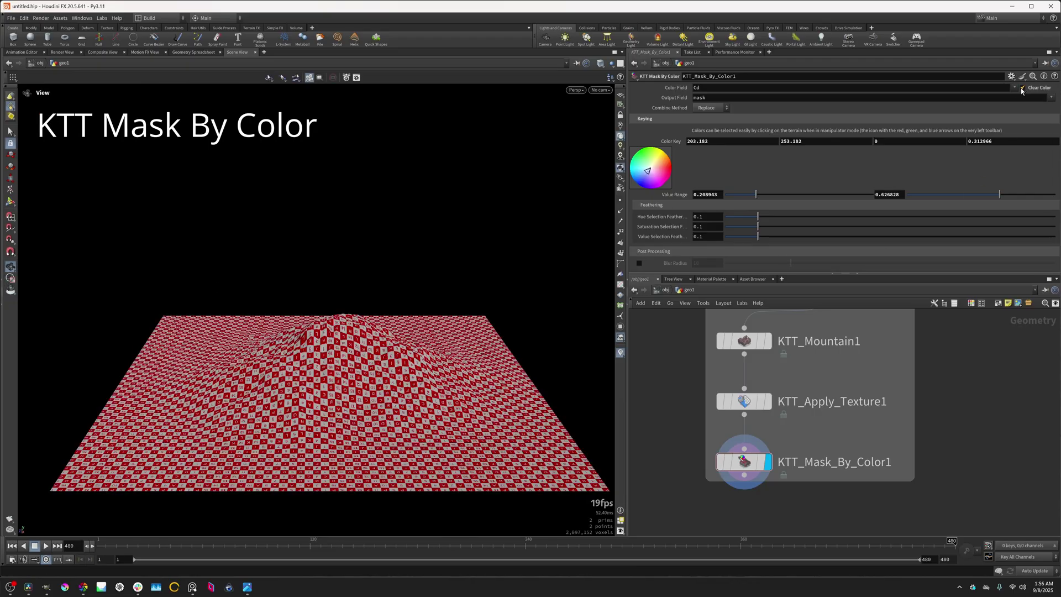
mouse_move(320, 363)
left_mouse_down()
mouse_move(301, 354)
mouse_move(298, 333)
mouse_move(327, 369)
left_mouse_up()
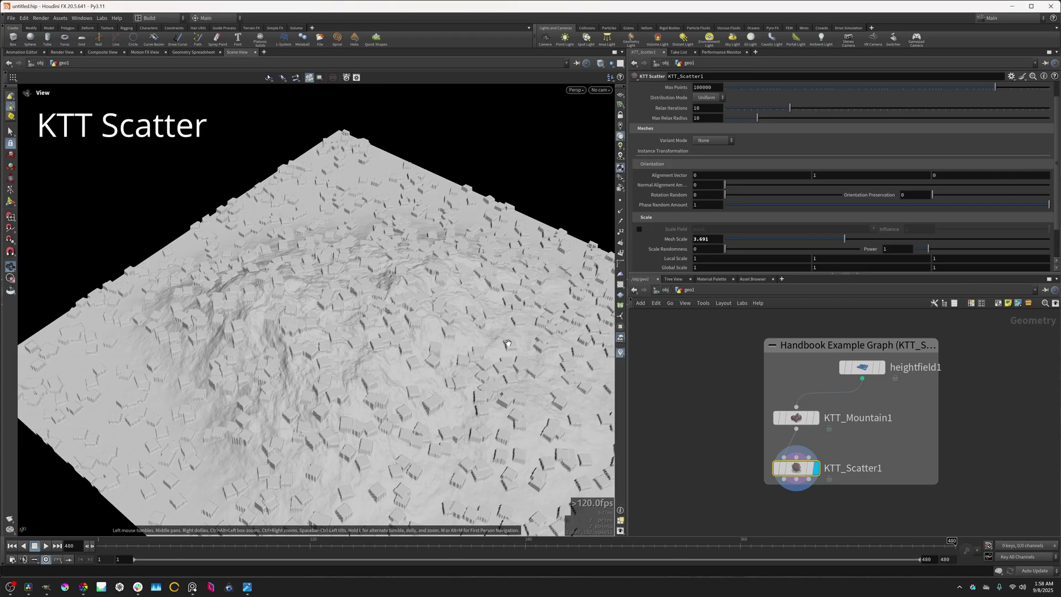
left_click_drag(408, 331, 354, 317)
- Adjust the example node's slider parameters to show their effect on the terrain
left_click_drag(728, 188, 970, 203)
left_click_drag(743, 196, 718, 199)
left_click_drag(727, 250, 907, 267)
- Increase the Azimuth and lower the Elevation of KTT_Shadowmap1 to change the light direction of the shadow mask
left_click_drag(480, 326, 269, 319)
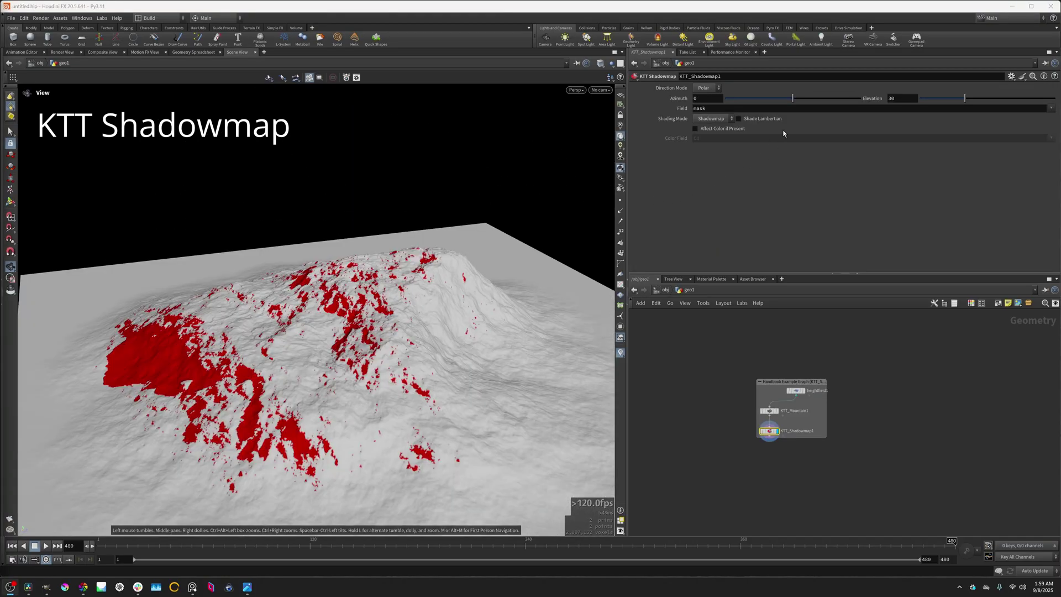
left_click_drag(792, 98, 821, 98)
left_click_drag(965, 98, 943, 99)
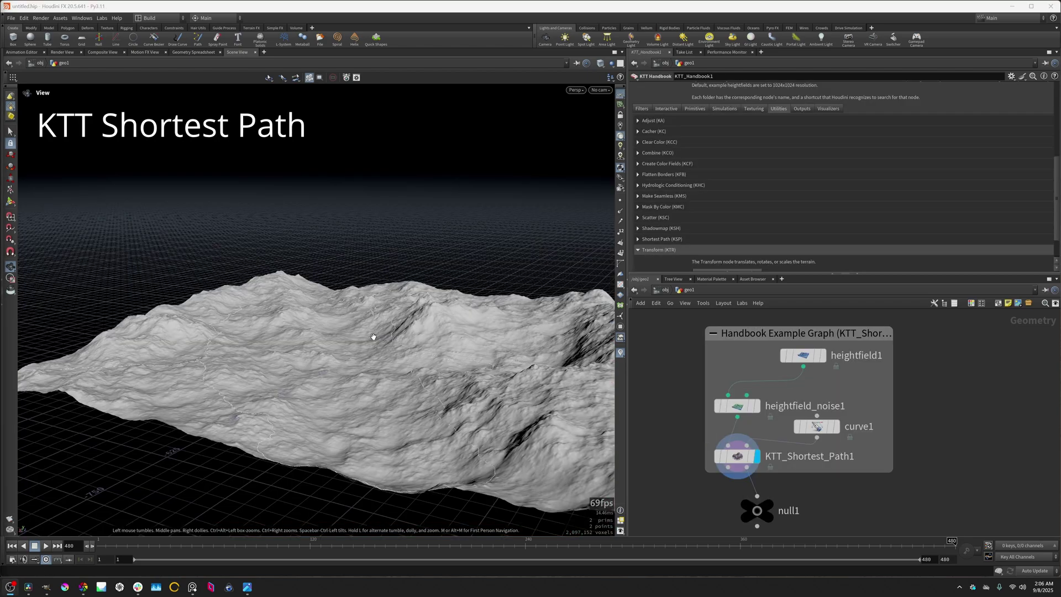
- Compare the input curve1, the terrain at KTT_Shortest_Path1 and the path output at null1
left_click(836, 426)
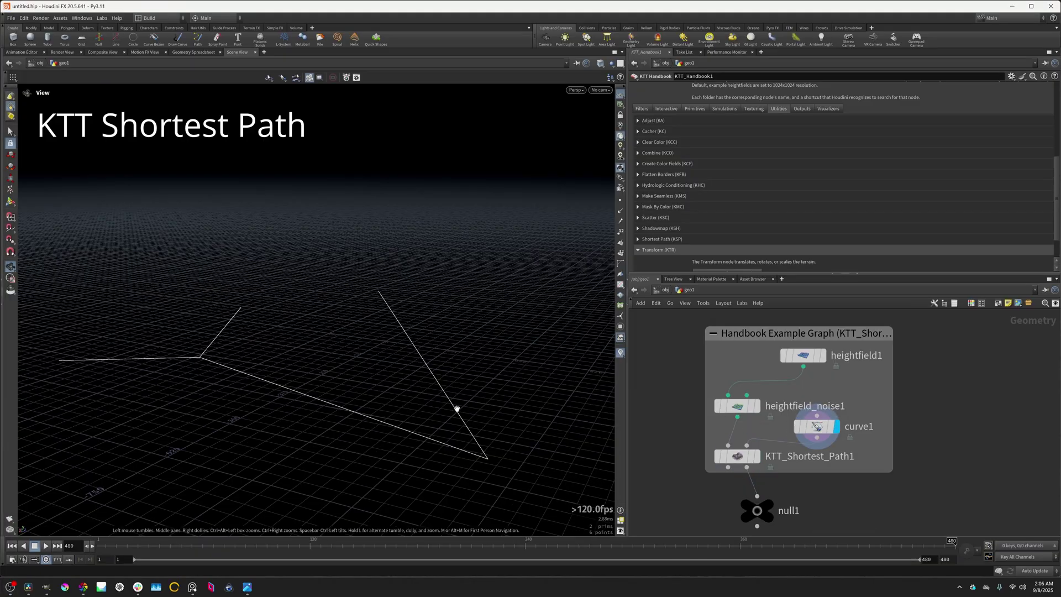
left_click(755, 456)
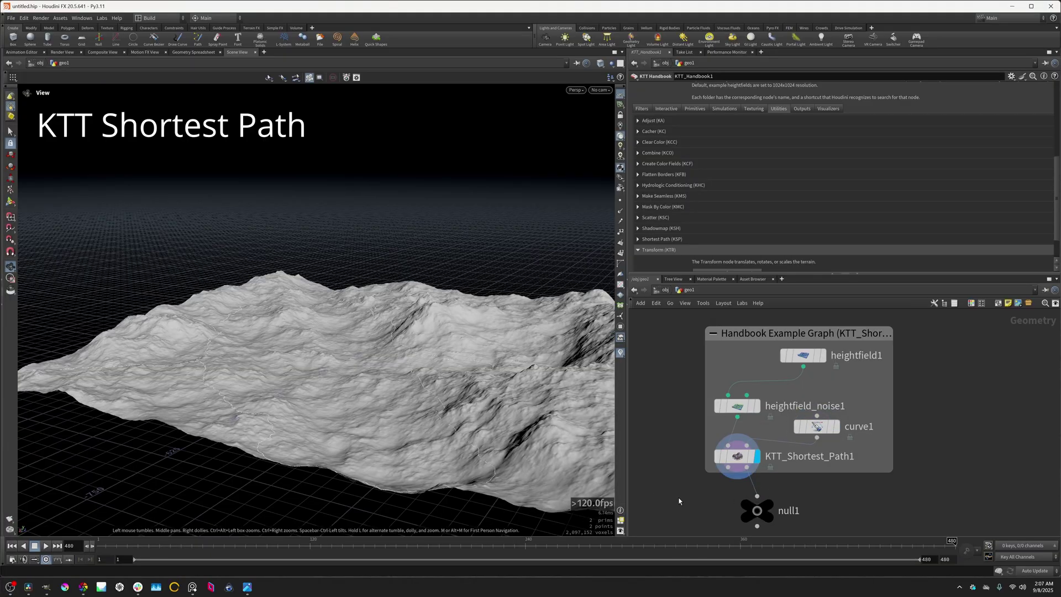
left_click(768, 504)
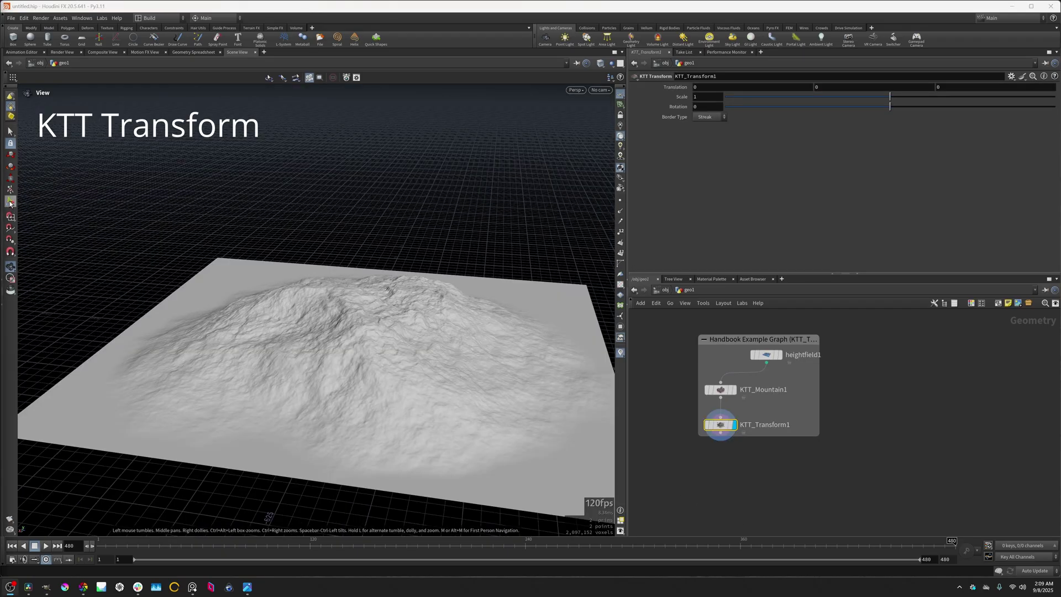
- Rotate the KTT_Transform1 terrain about 88.7 degrees and move it to about 133, 0, -45 interactively in the viewport
left_click(9, 202)
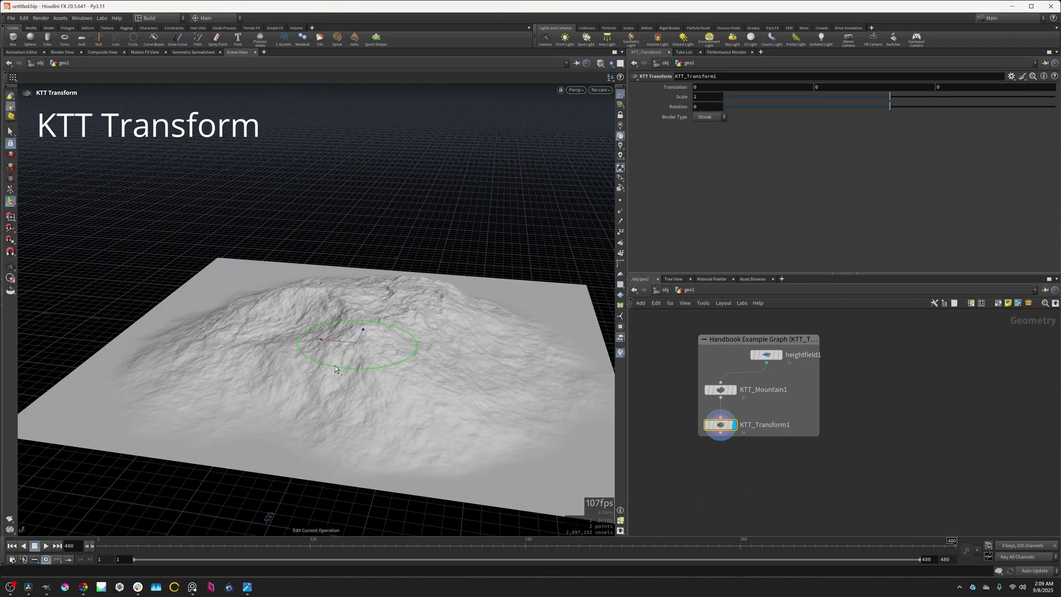
left_click_drag(335, 365, 445, 360)
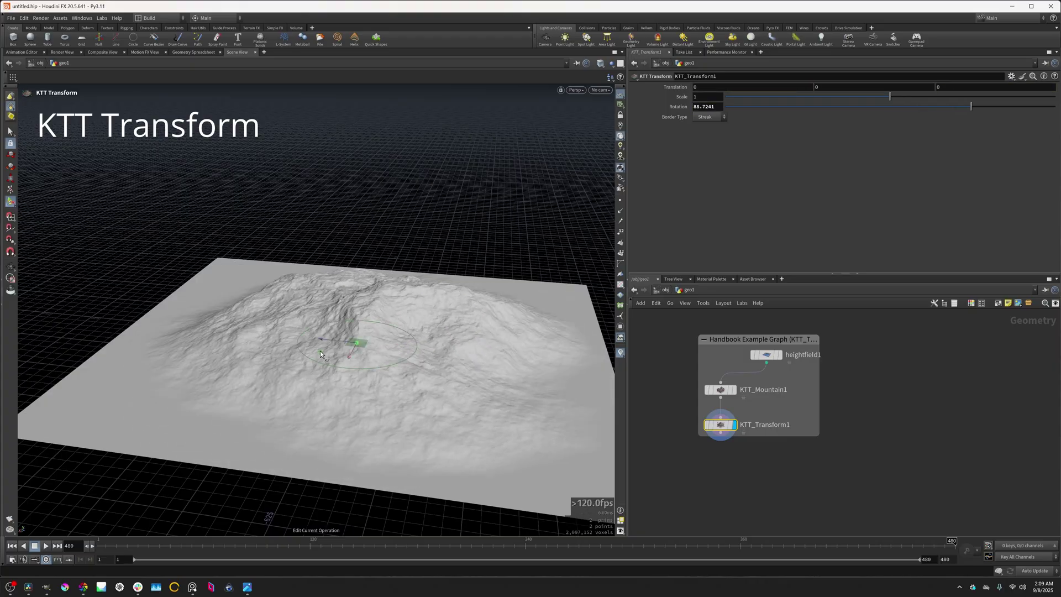
left_click_drag(320, 350, 293, 348)
- Set KTT_Transform1's Render Type to Repeat and Scale to 0.261, and rotate the tiled mountains in the viewport
left_click(709, 117)
left_click(705, 144)
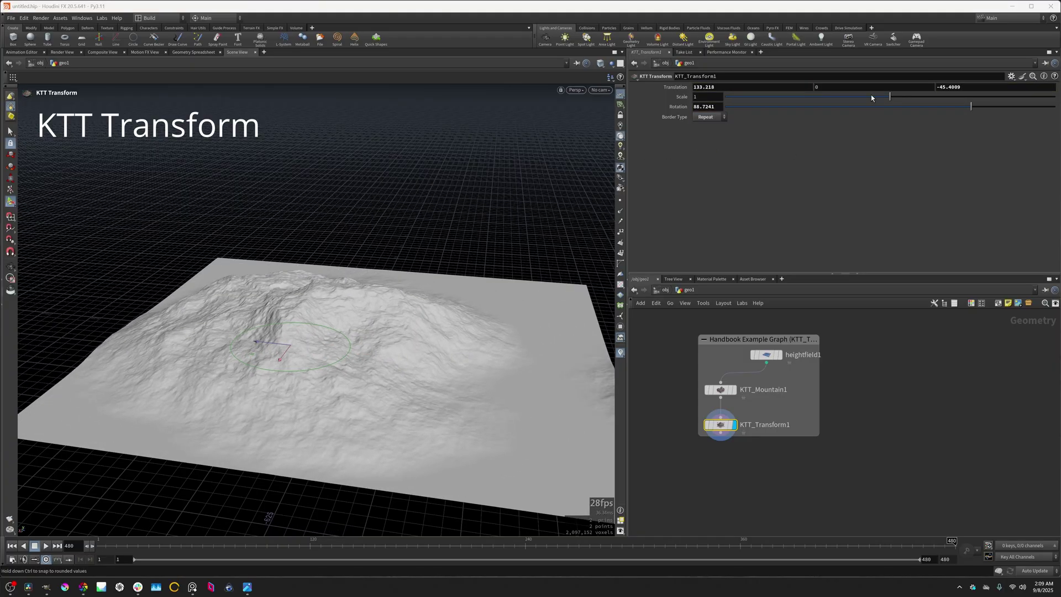
left_click_drag(890, 97, 768, 99)
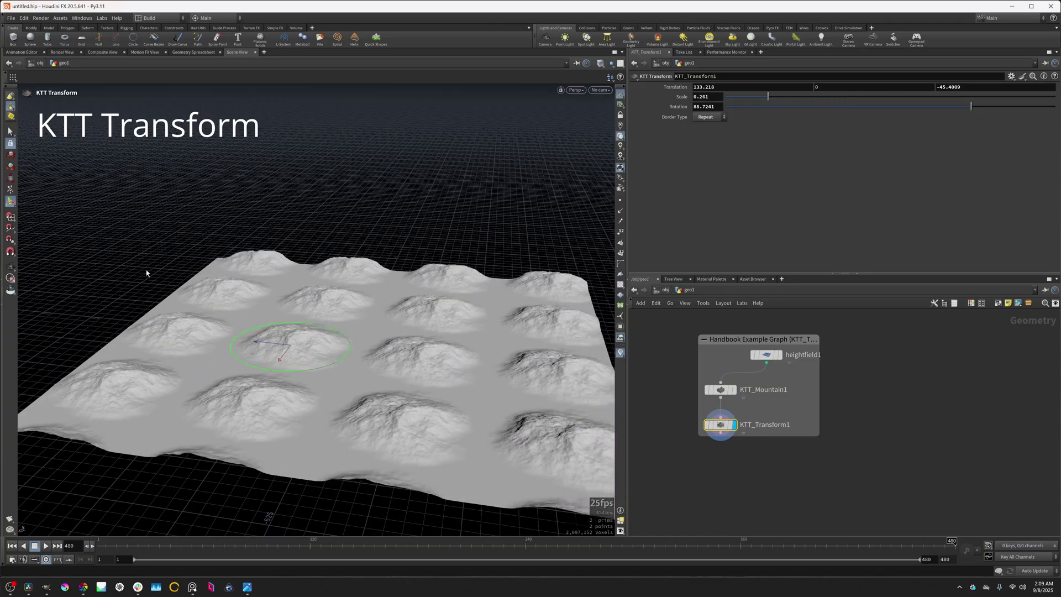
left_click_drag(257, 367, 279, 406)
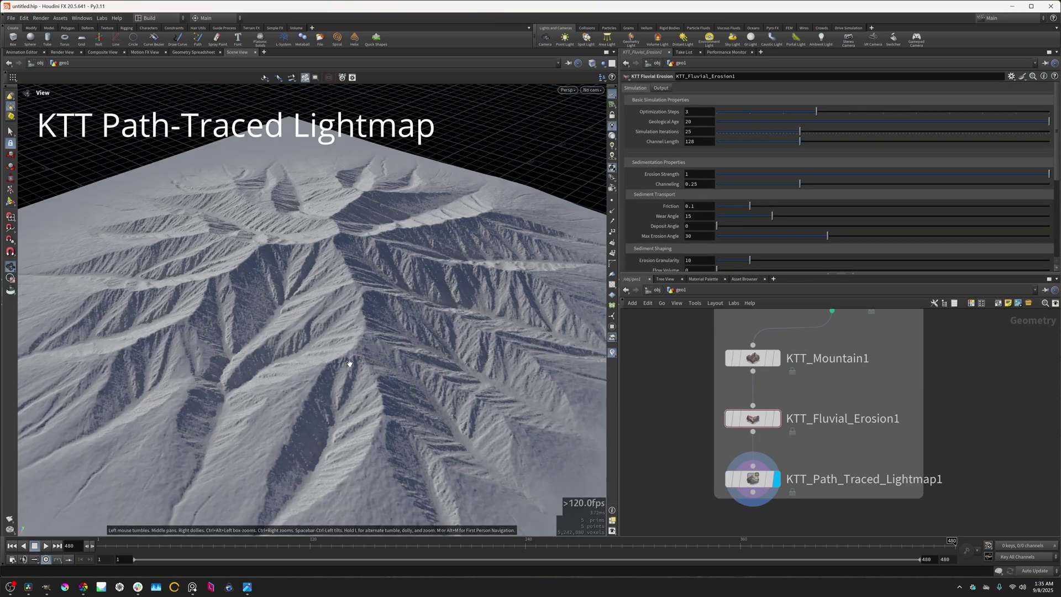
- Examine the shaded ridges and valleys of the eroded mountain at KTT_Path_Traced_Lightmap1 up close from several angles
scroll(360, 367, "up", 3)
middle_click_drag(390, 376, 388, 387)
left_click_drag(388, 387, 373, 356)
middle_click_drag(372, 356, 379, 402)
right_click_drag(348, 410, 399, 437)
middle_click_drag(399, 436, 410, 362)
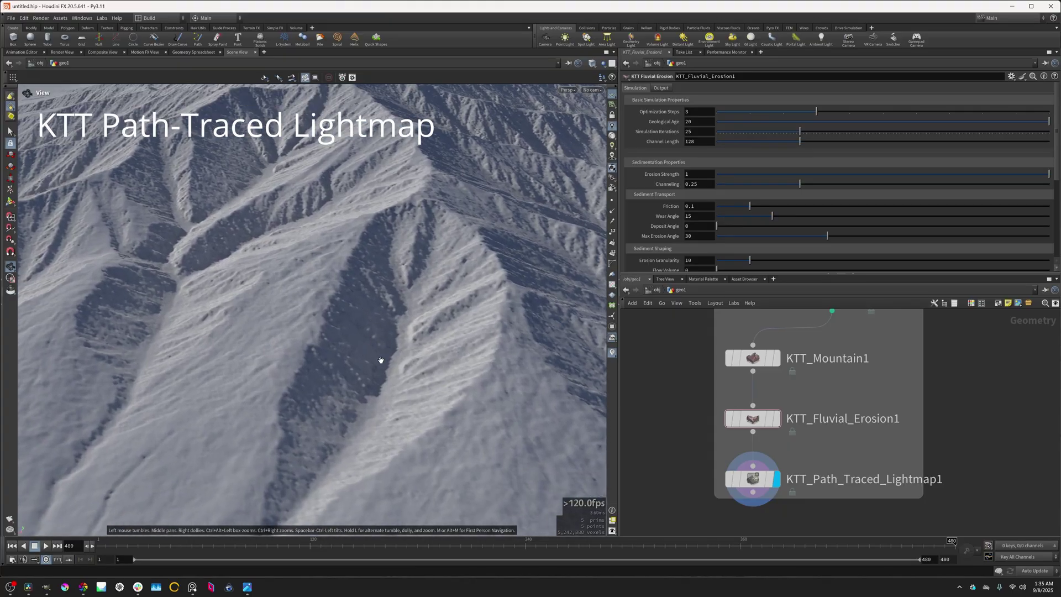
left_click_drag(348, 314, 297, 376)
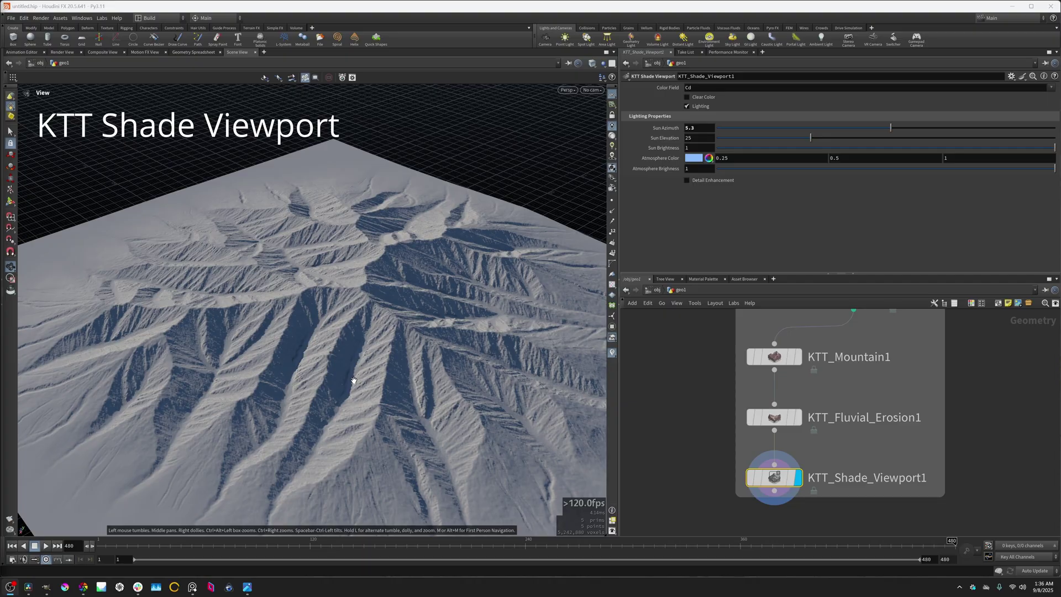
- Increase the Sun Azimuth and lower the Sun Elevation of KTT_Shade_Viewport1 to relight the eroded mountain
left_click_drag(350, 379, 397, 366)
mouse_move(886, 128)
left_mouse_down()
mouse_move(837, 132)
mouse_move(899, 141)
left_mouse_up()
left_click_drag(812, 141, 773, 147)
left_click_drag(463, 386, 343, 365)
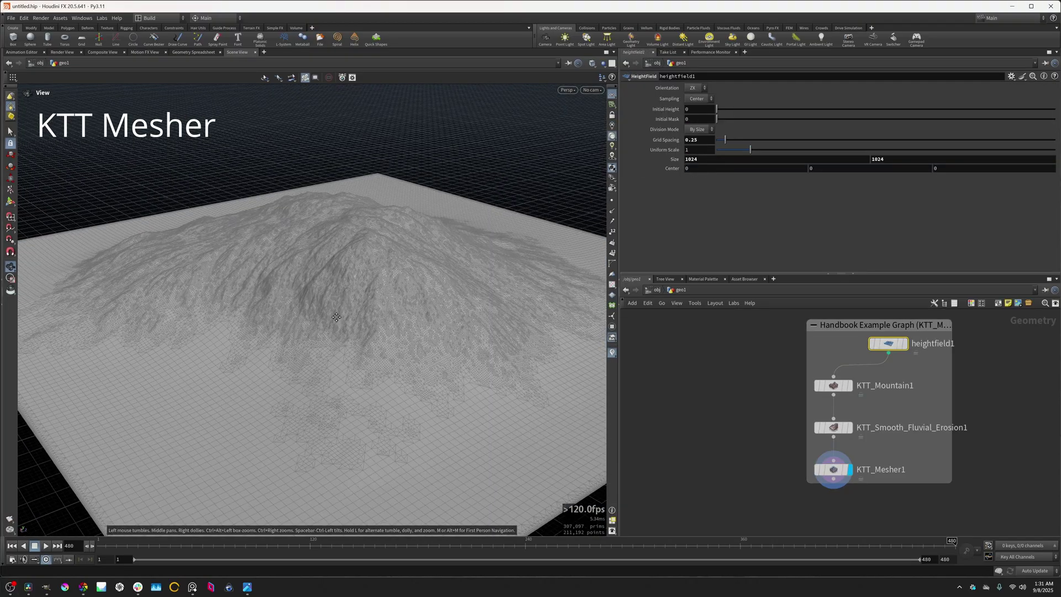
- Compare the KTT_Smooth_Fluvial_Erosion1 heightfield with the wireframe mesh at KTT_Mesher1, finishing on the mesh
left_click_drag(352, 344, 430, 339)
left_click(849, 427)
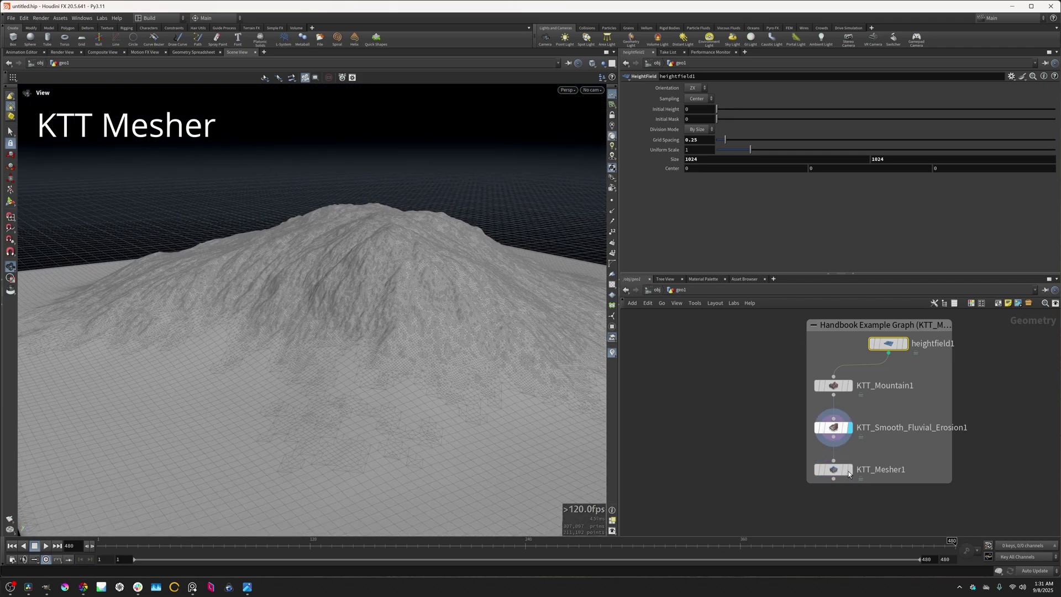
left_click(849, 469)
- Switch the viewport shading to Smooth Shaded and inspect the KTT_Mesher1 mountain mesh without its wireframe
left_click(591, 63)
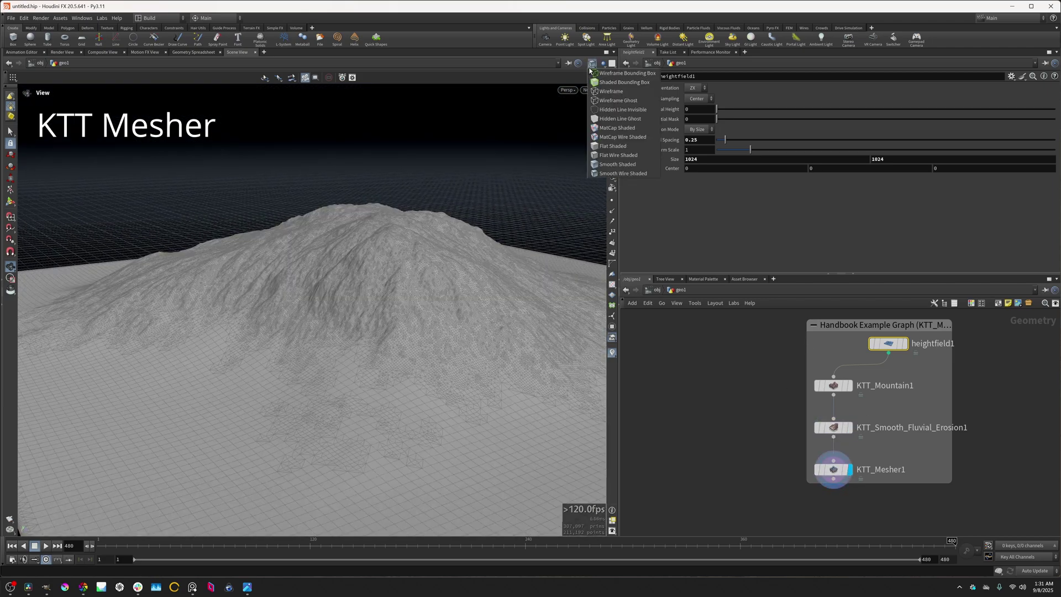
left_click(617, 164)
mouse_move(464, 268)
left_mouse_down()
mouse_move(414, 332)
mouse_move(483, 279)
mouse_move(402, 247)
left_mouse_up()
middle_click_drag(384, 290, 391, 317)
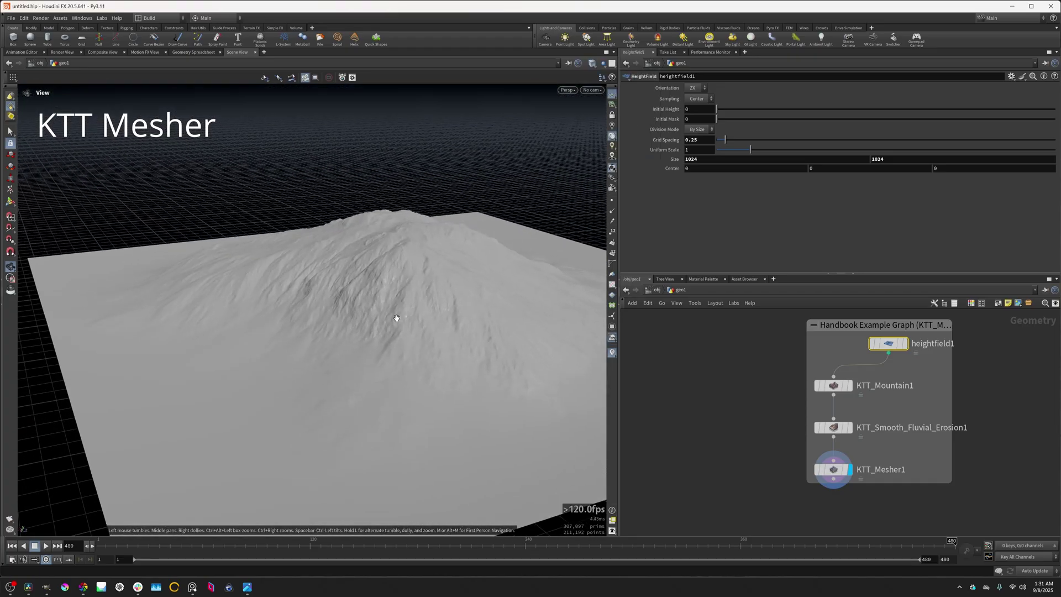
scroll(404, 313, "up", 2)
left_click_drag(359, 333, 180, 454)
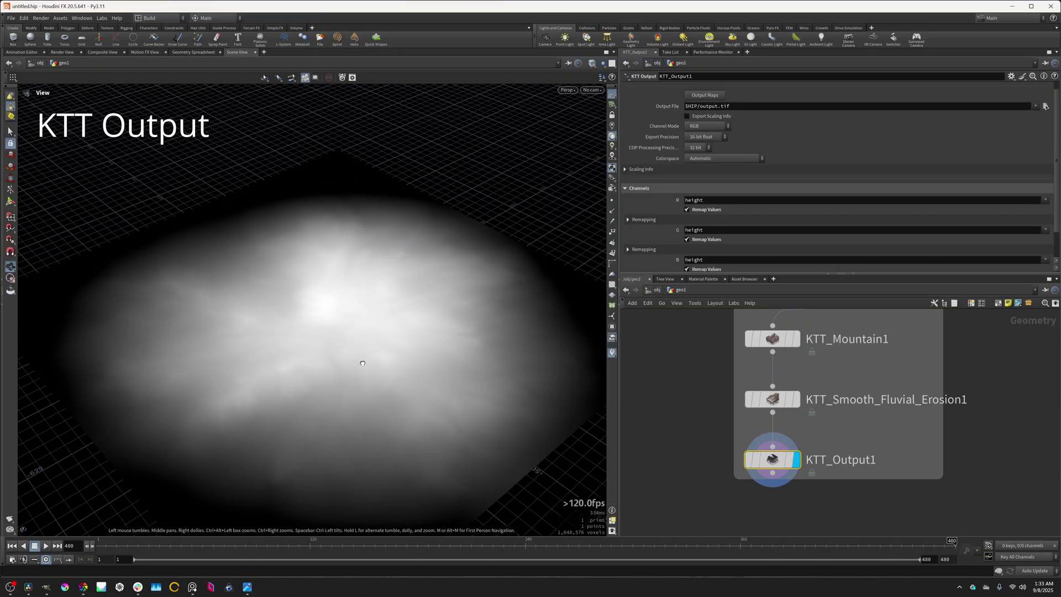
- Compare KTT_Smooth_Fluvial_Erosion1 with the height map preview at KTT_Output1 and collapse the node's Channels section
left_click_drag(371, 365, 378, 351)
left_click(797, 399)
left_click(796, 460)
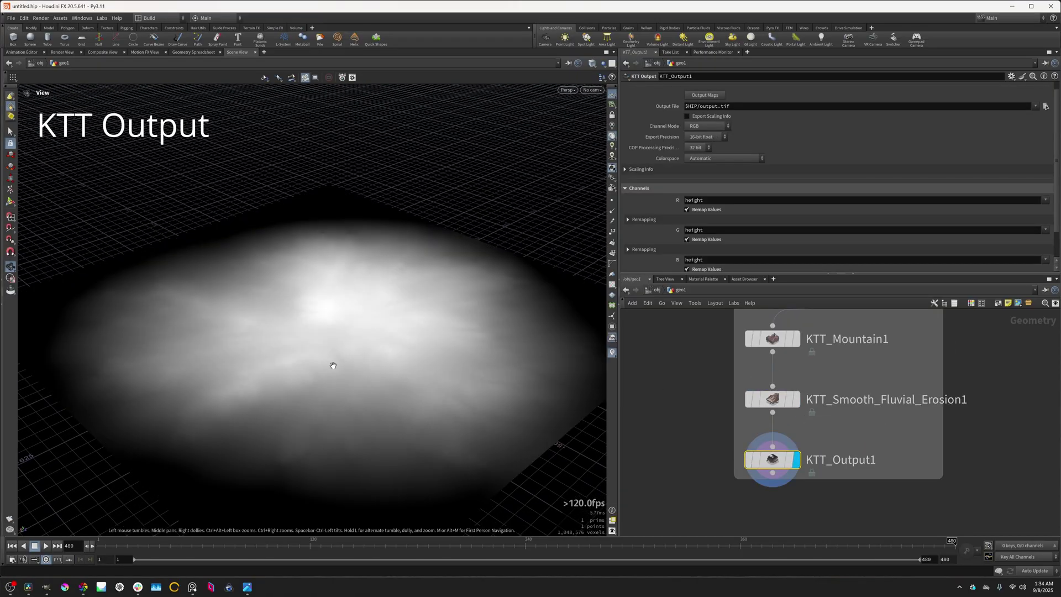
left_click_drag(339, 357, 369, 380)
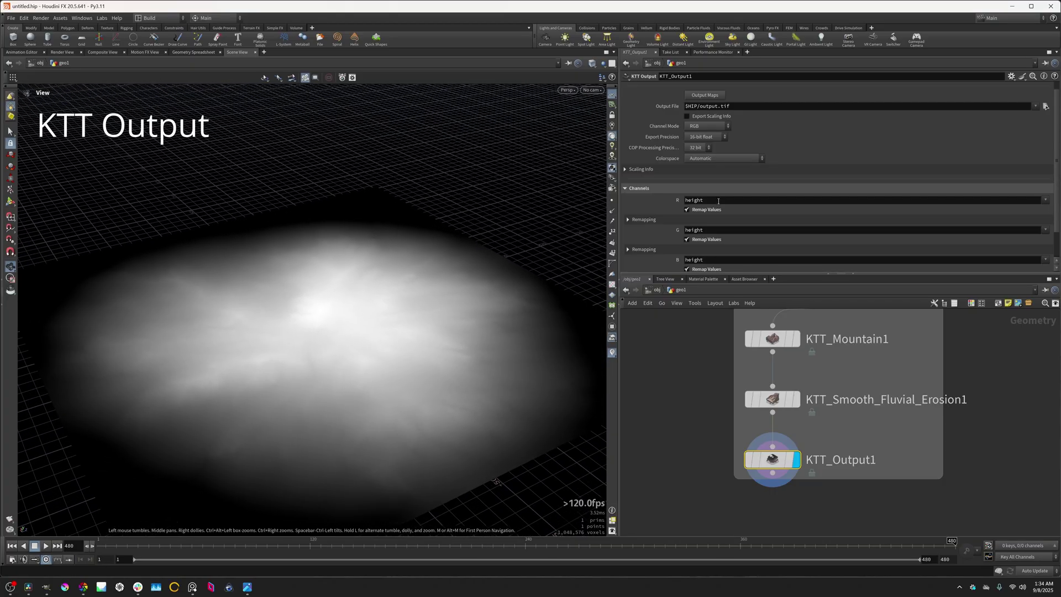
left_click(632, 189)
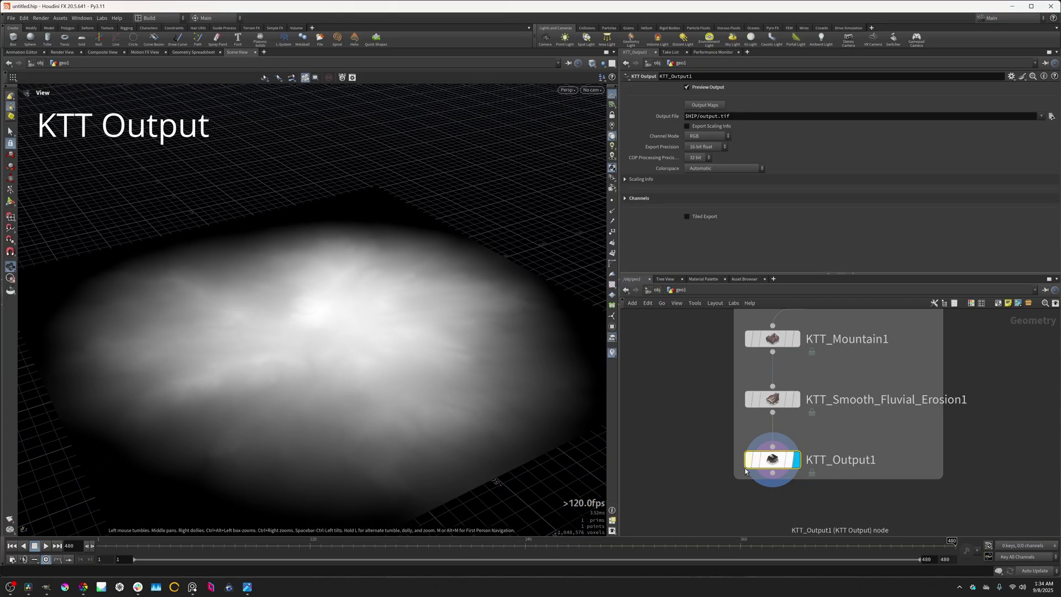
left_click_drag(277, 384, 285, 389)
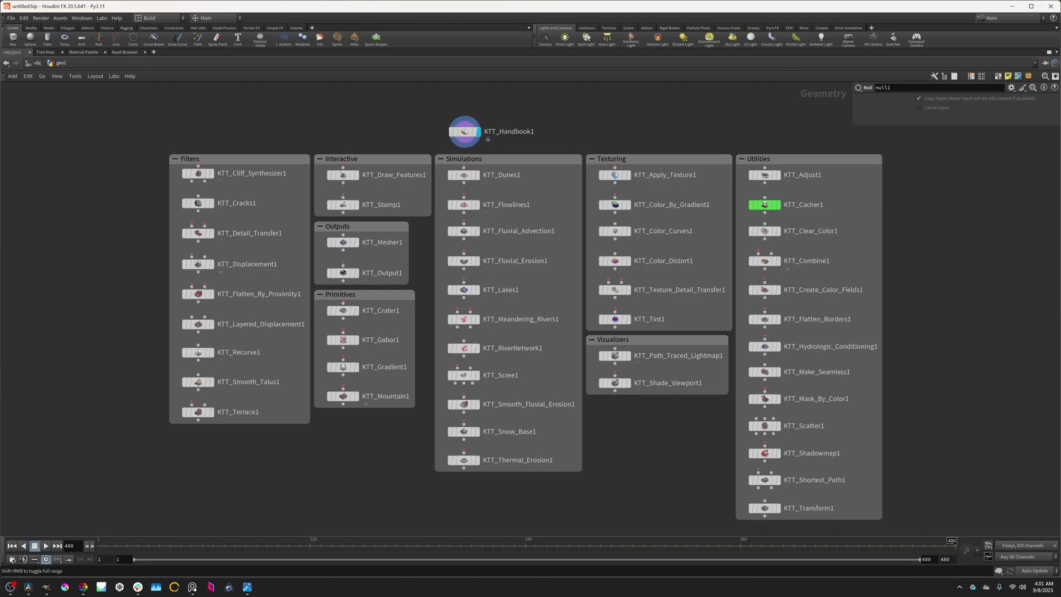